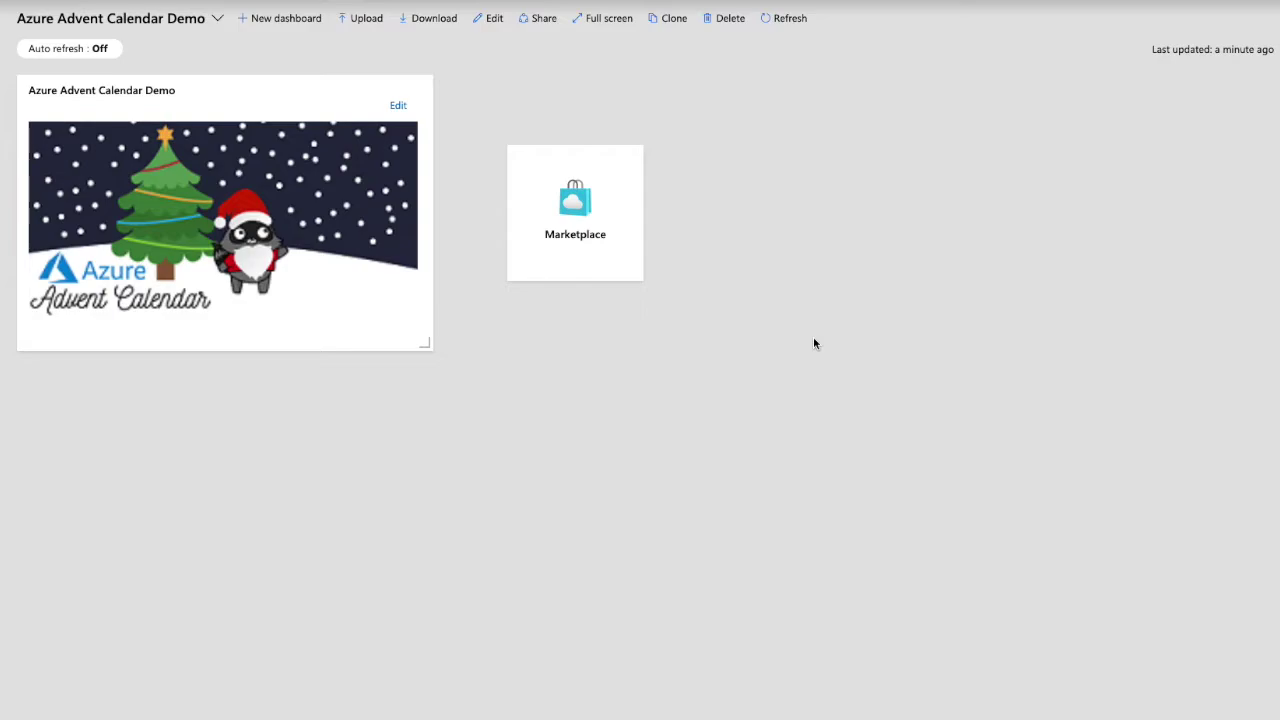
Find Dedicated Hosts in the Marketplace by searching for "host" and start creating a dedicated host
{"action": "left_click", "coordinate": [576, 230]}
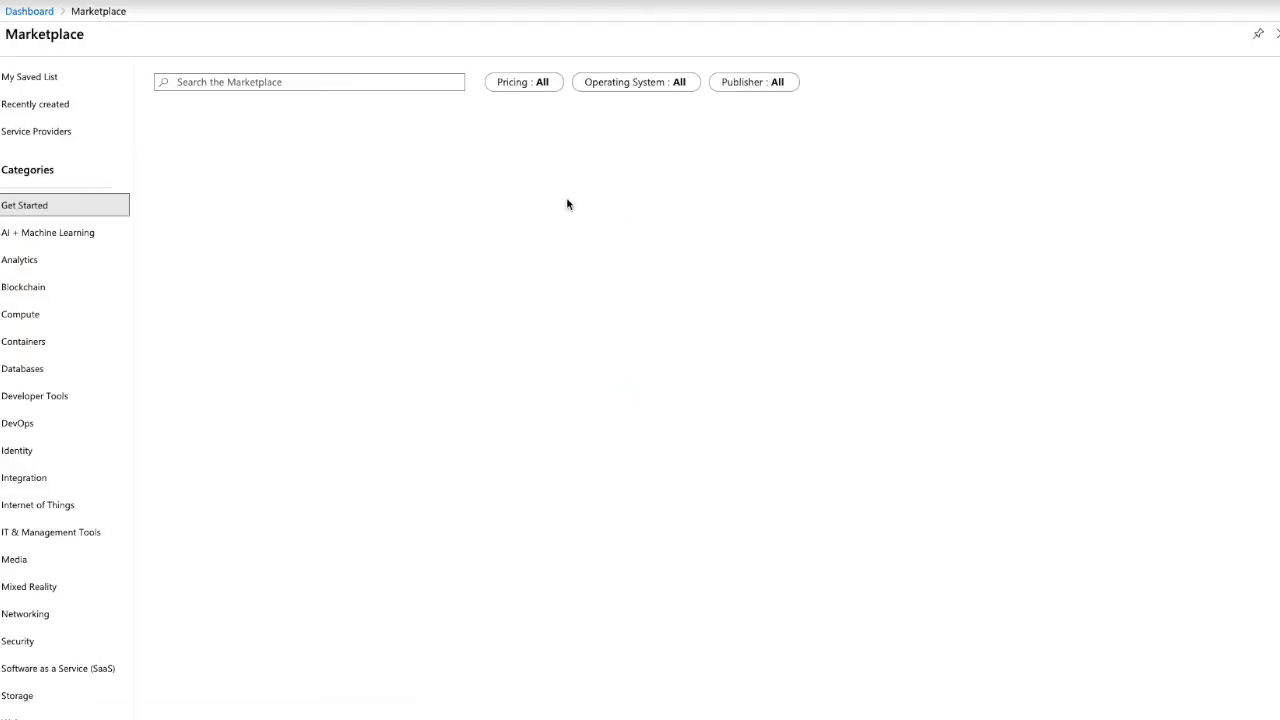
{"action": "type", "text": "host"}
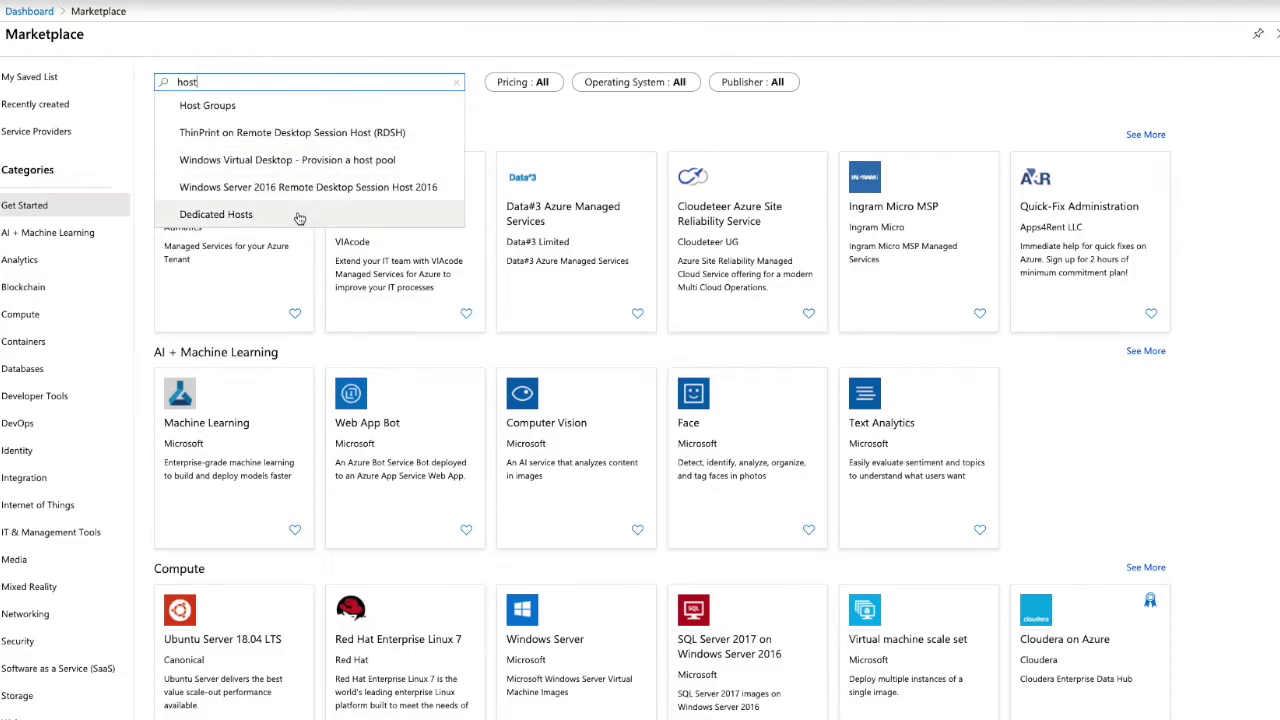
{"action": "left_click", "coordinate": [297, 214]}
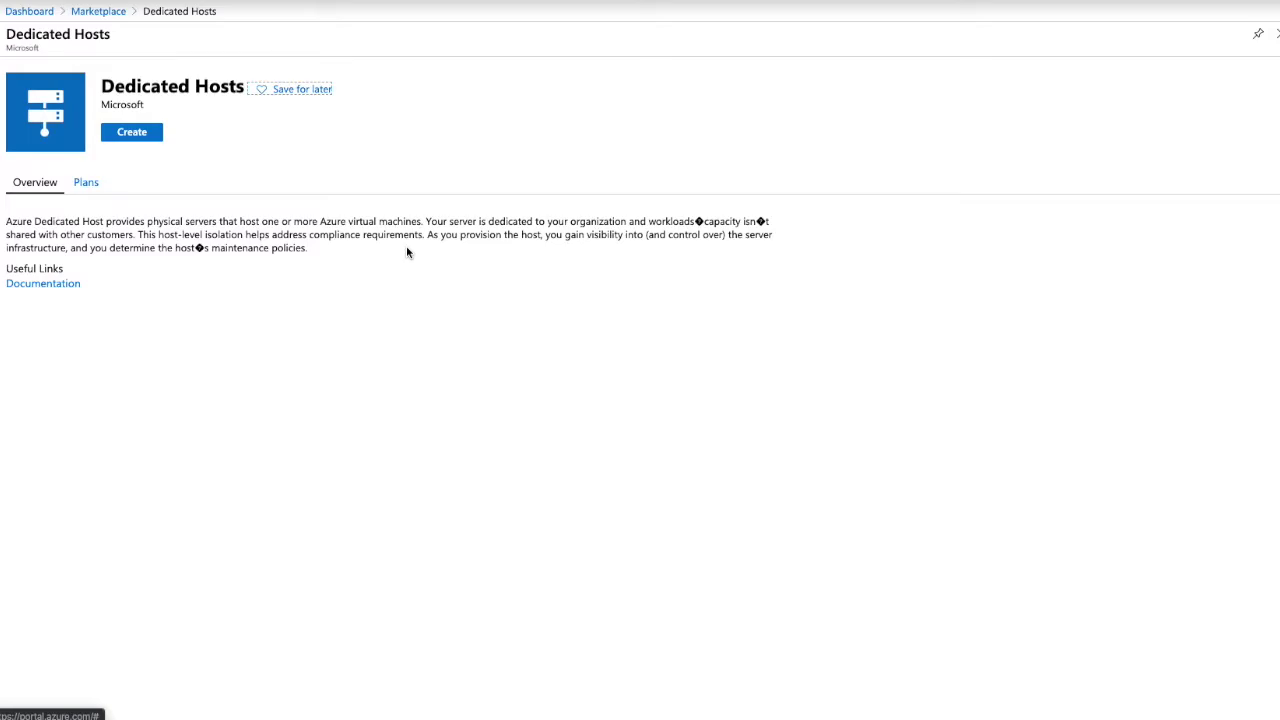
{"action": "left_click", "coordinate": [137, 134]}
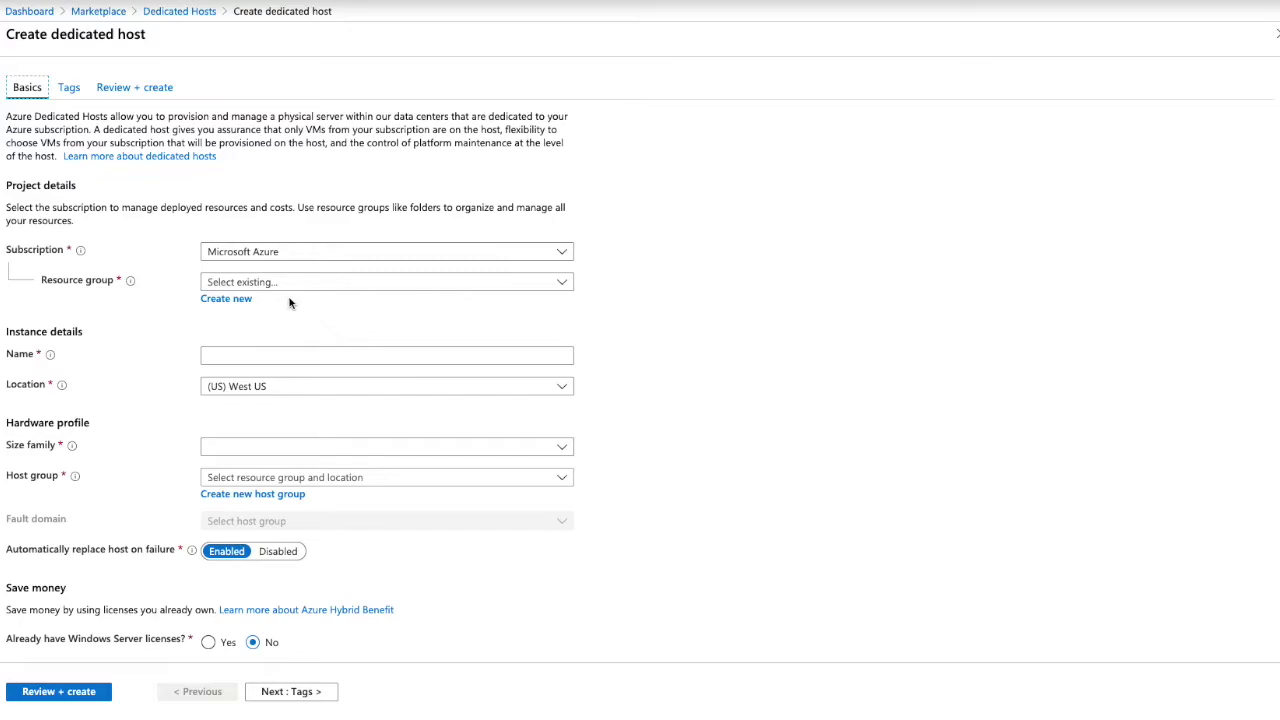
Create a new resource group named Demo-AzureAdventCalendar for the dedicated host
{"action": "left_click", "coordinate": [243, 303]}
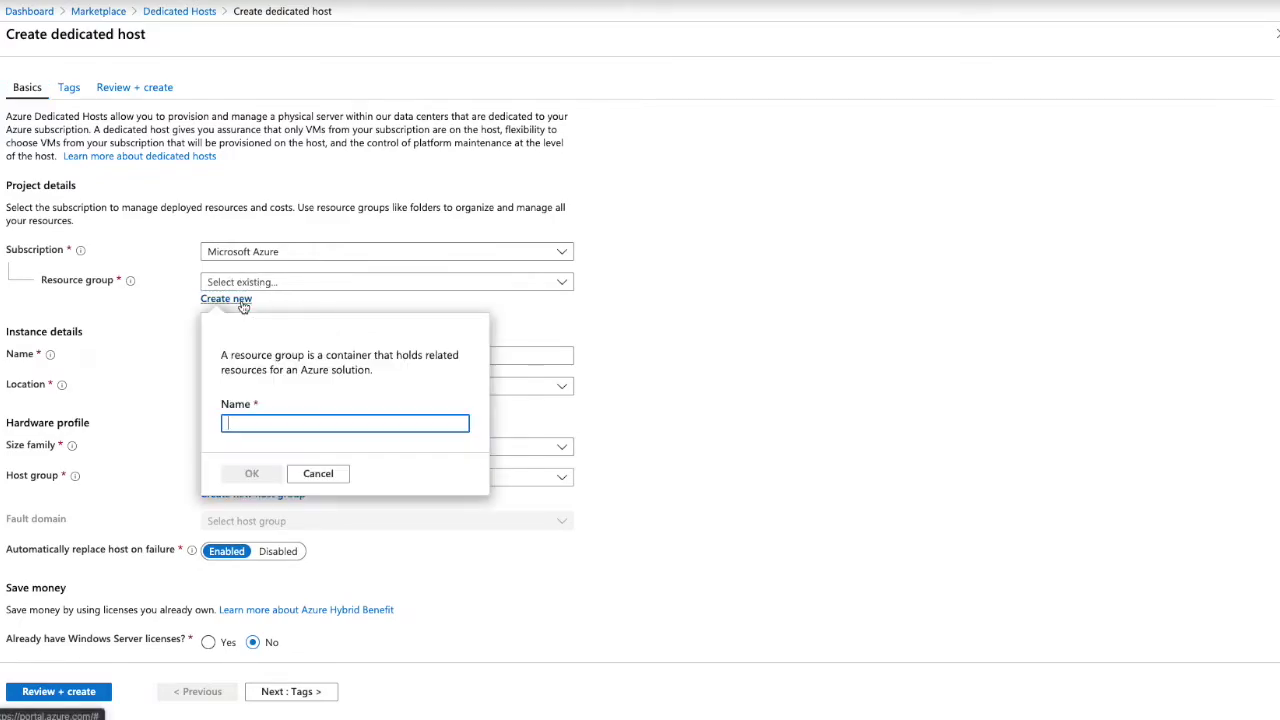
{"action": "type", "text": "D"}
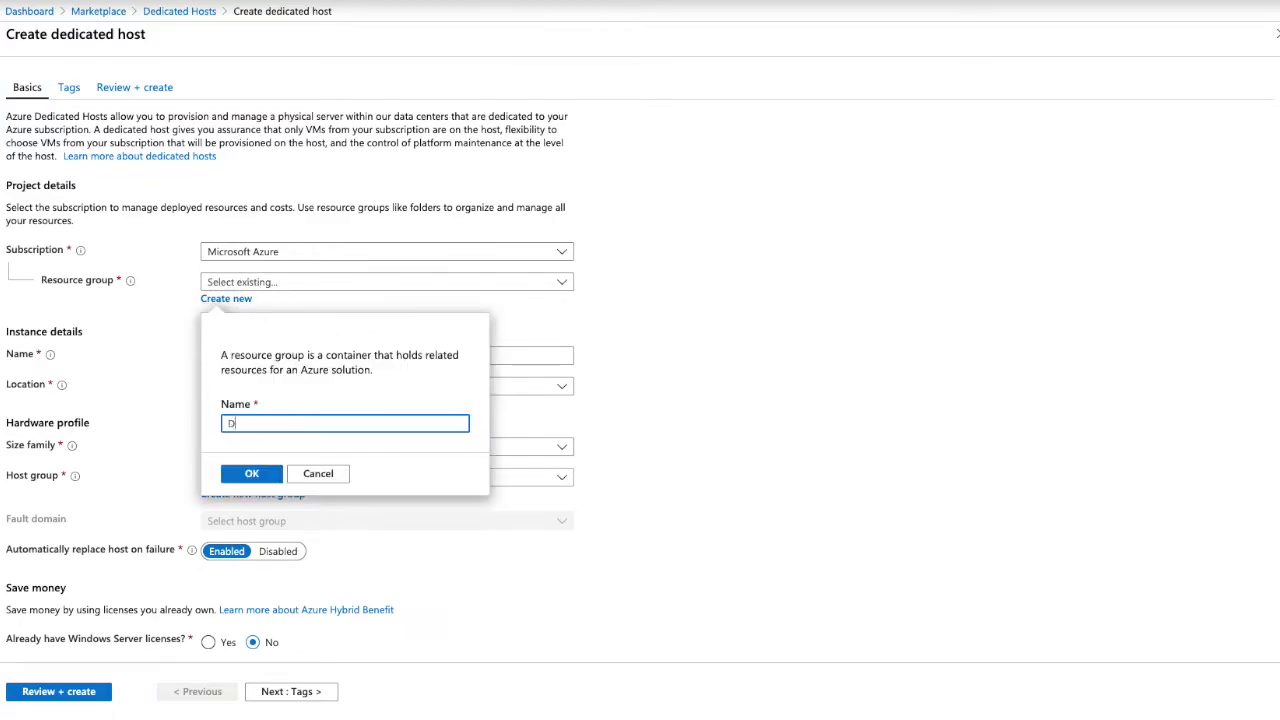
{"action": "type", "text": "emo-AzureAdventCalendar"}
{"action": "left_click", "coordinate": [251, 474]}
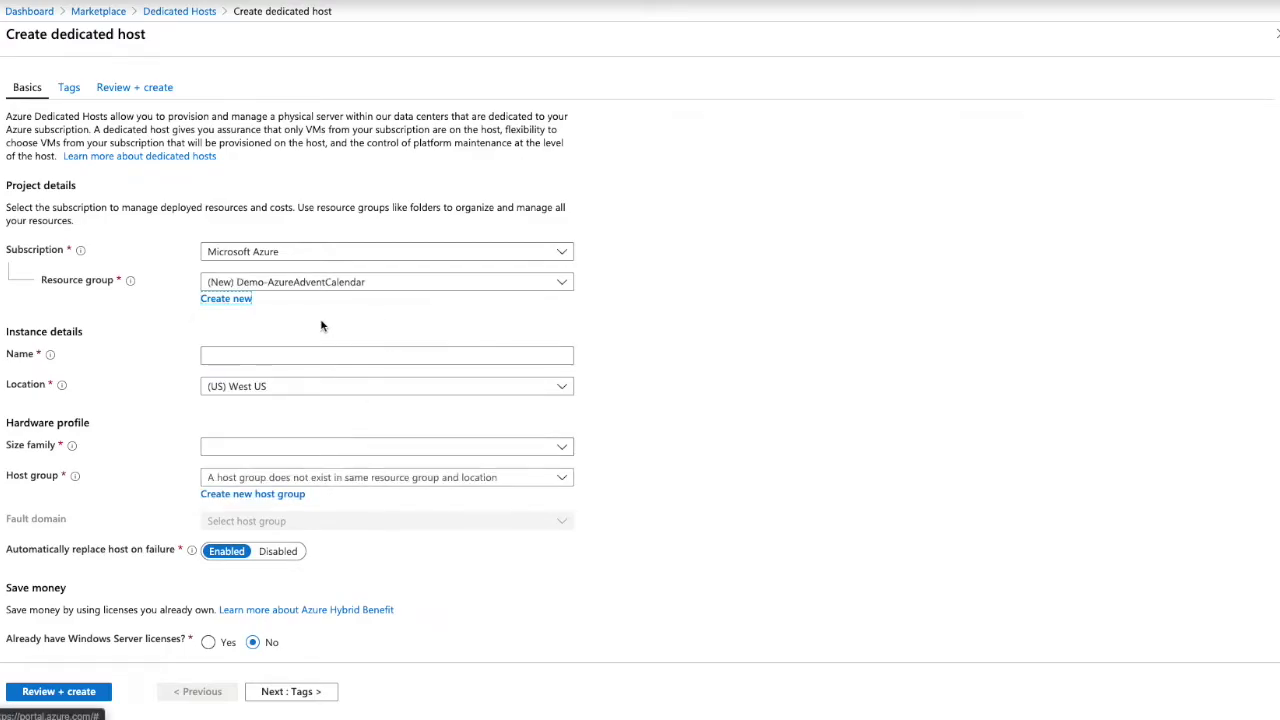
Name the host AzureHostDemo1 in location (Europe) West Europe, with size family Standard DSv3 Family - Type 1
{"action": "left_click", "coordinate": [287, 355]}
{"action": "type", "text": "AzureHostDemo1"}
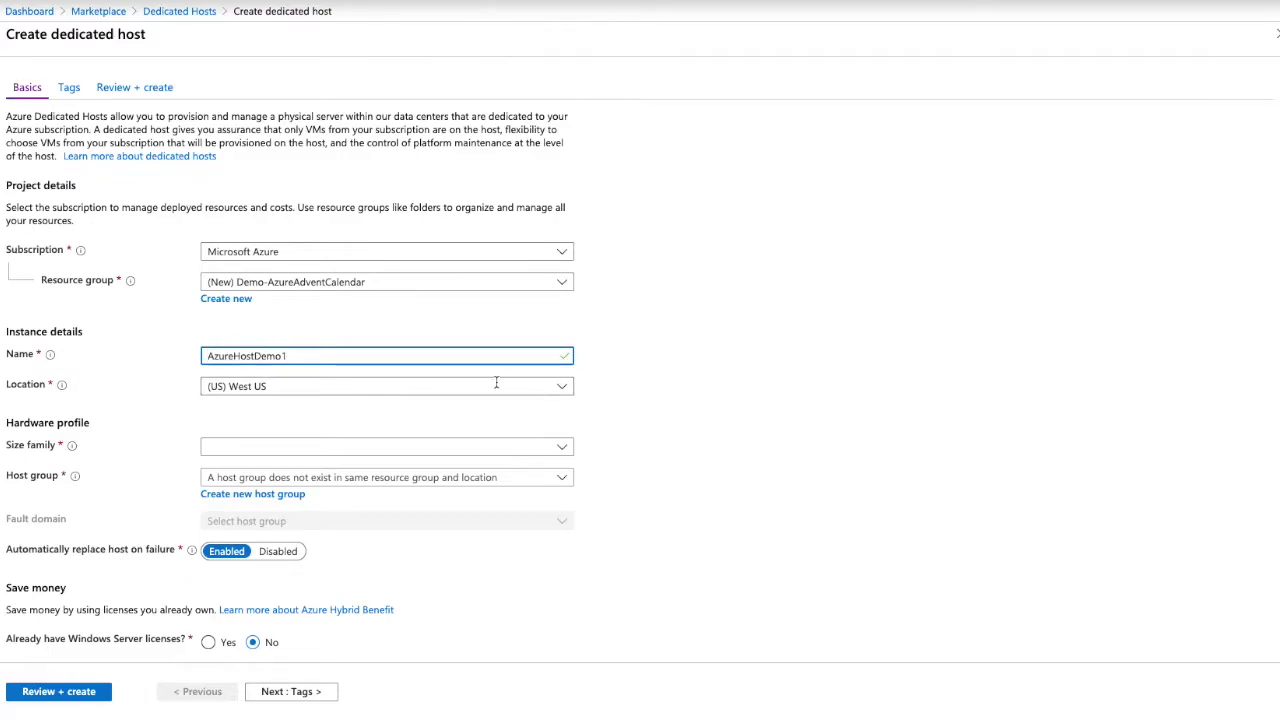
{"action": "left_click", "coordinate": [563, 389]}
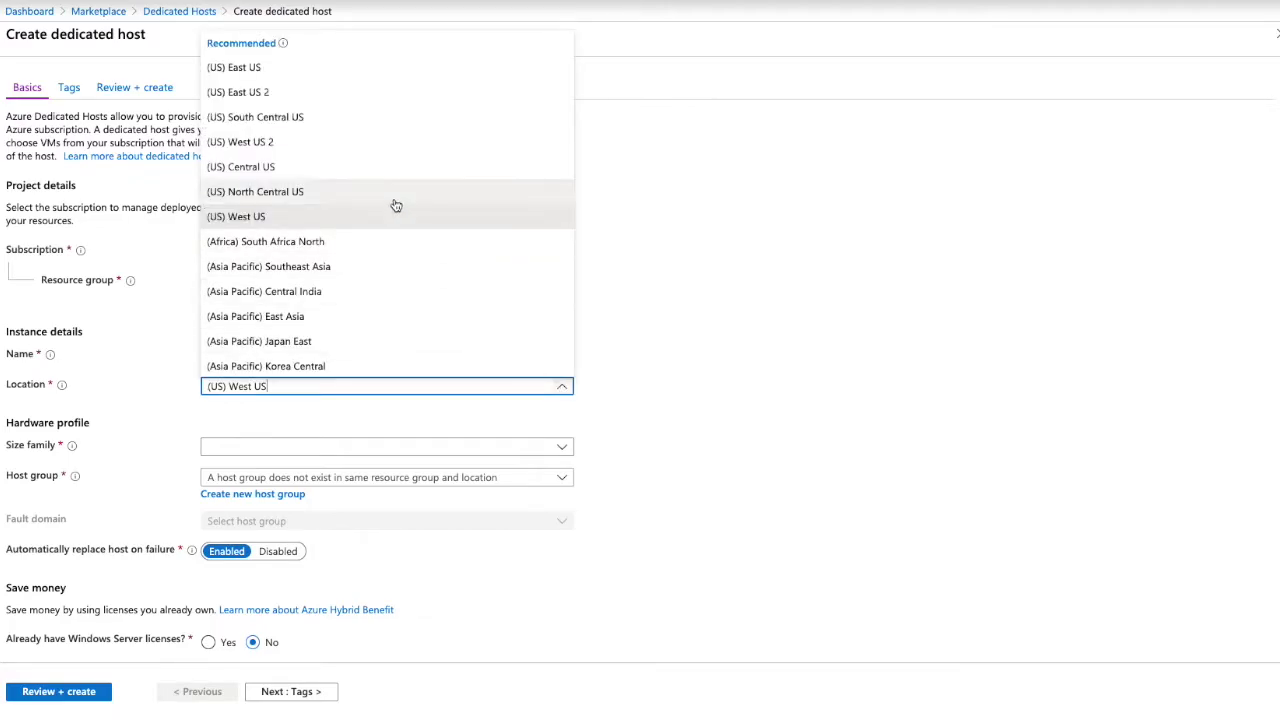
{"action": "scroll", "coordinate": [395, 249], "scroll_direction": "down", "scroll_amount": 2}
{"action": "scroll", "coordinate": [395, 249], "scroll_direction": "down", "scroll_amount": 5}
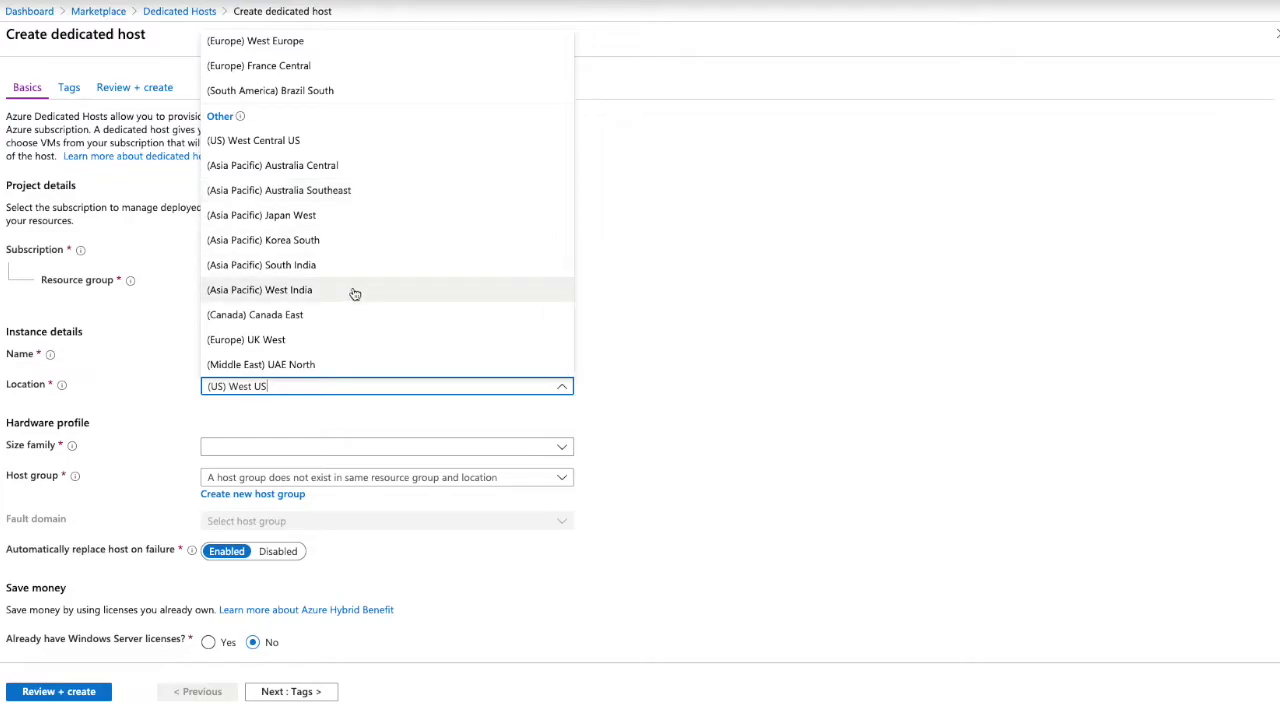
{"action": "scroll", "coordinate": [357, 290], "scroll_direction": "up", "scroll_amount": 2}
{"action": "scroll", "coordinate": [360, 289], "scroll_direction": "up", "scroll_amount": 2}
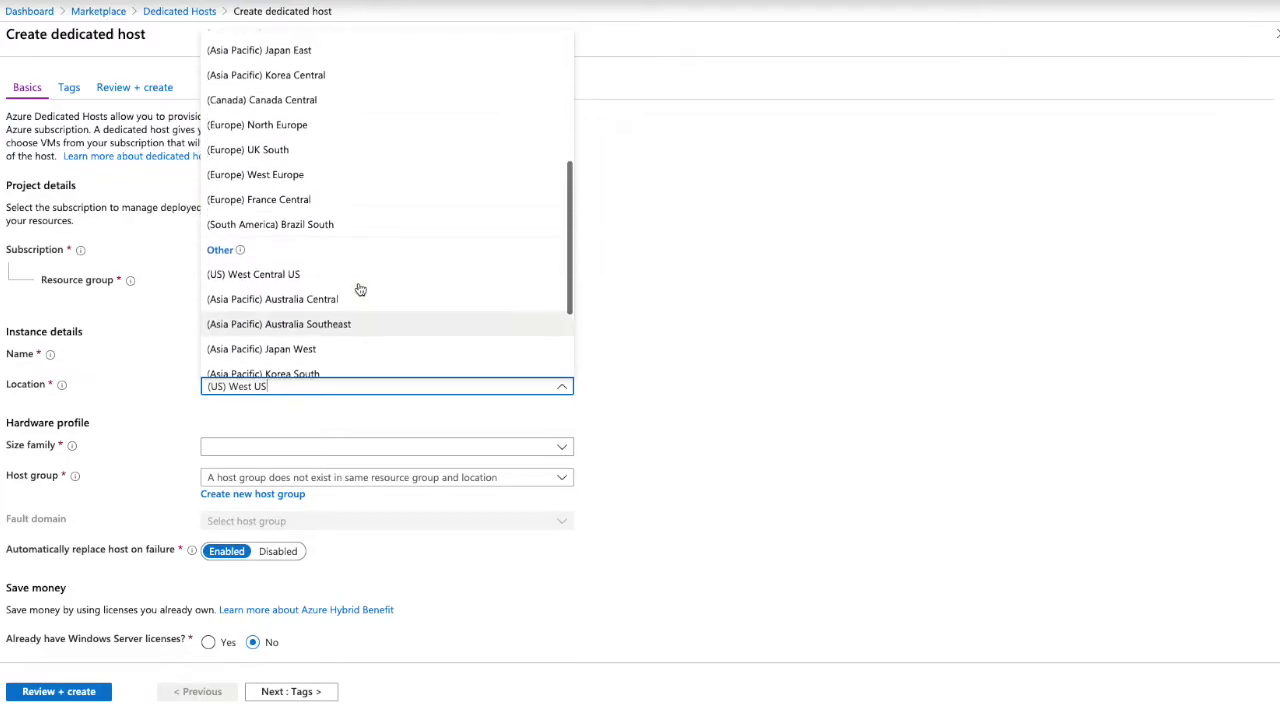
{"action": "left_click", "coordinate": [325, 204]}
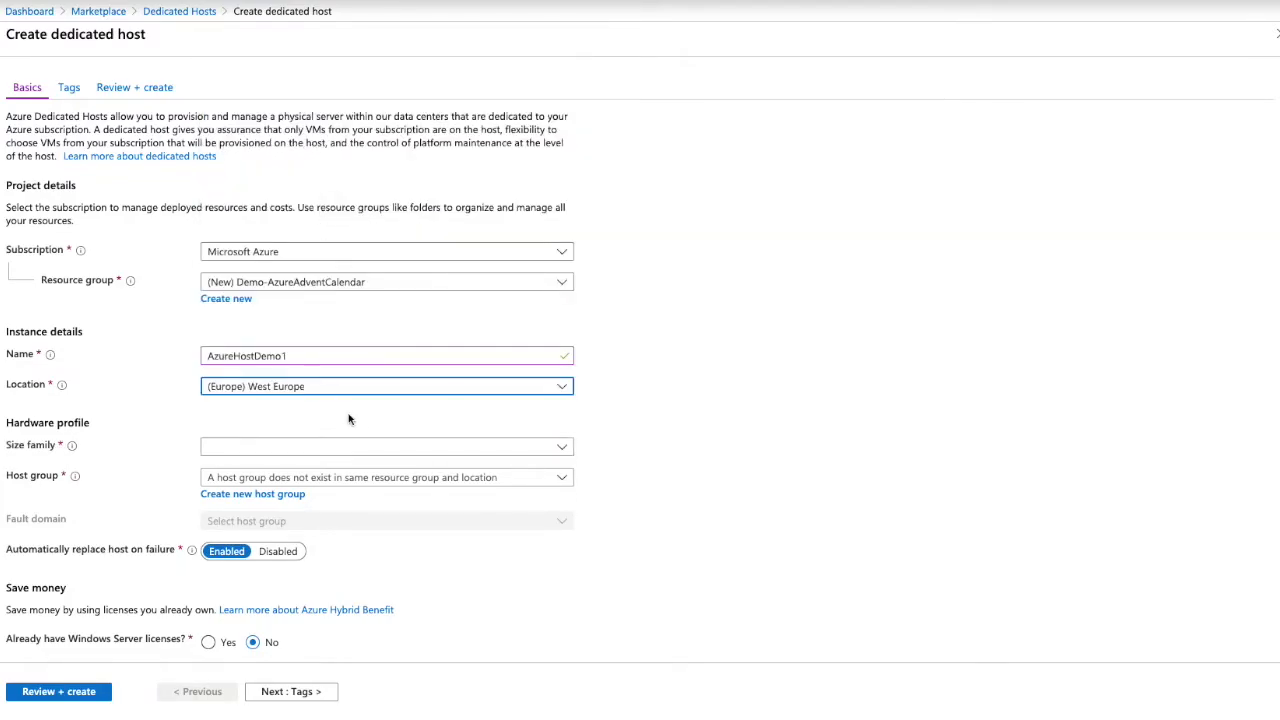
{"action": "left_click", "coordinate": [469, 448]}
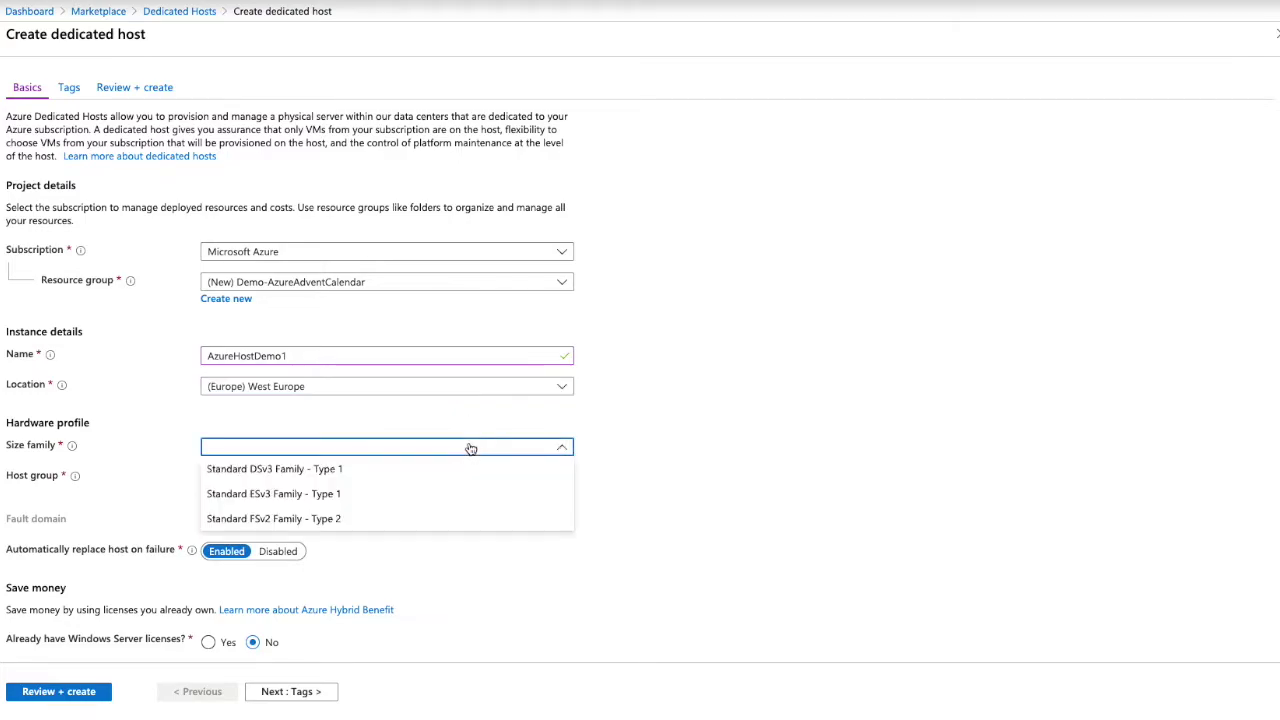
{"action": "left_click", "coordinate": [443, 469]}
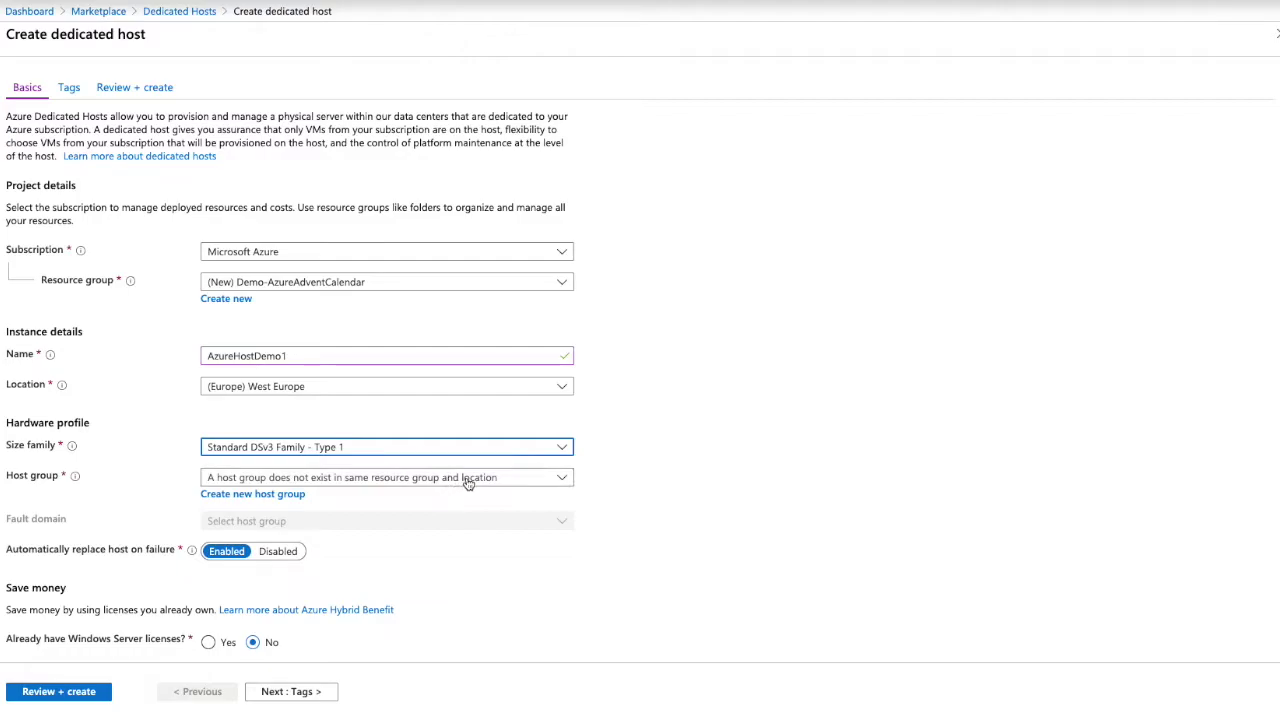
Create a host group named AzureHostGroupDemo1 with availability zone 1 and a fault domain count of 1
{"action": "left_click", "coordinate": [301, 497]}
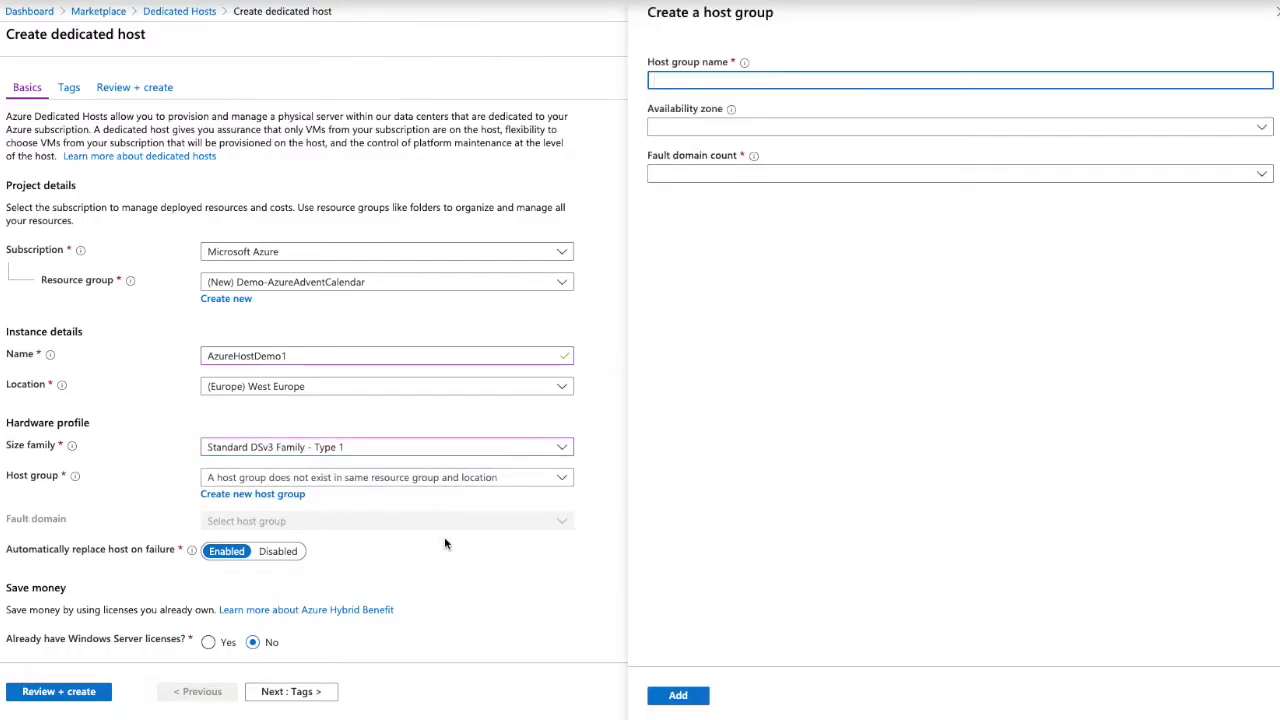
{"action": "type", "text": "AzureHostGroupDemo1"}
{"action": "key", "text": "Tab"}
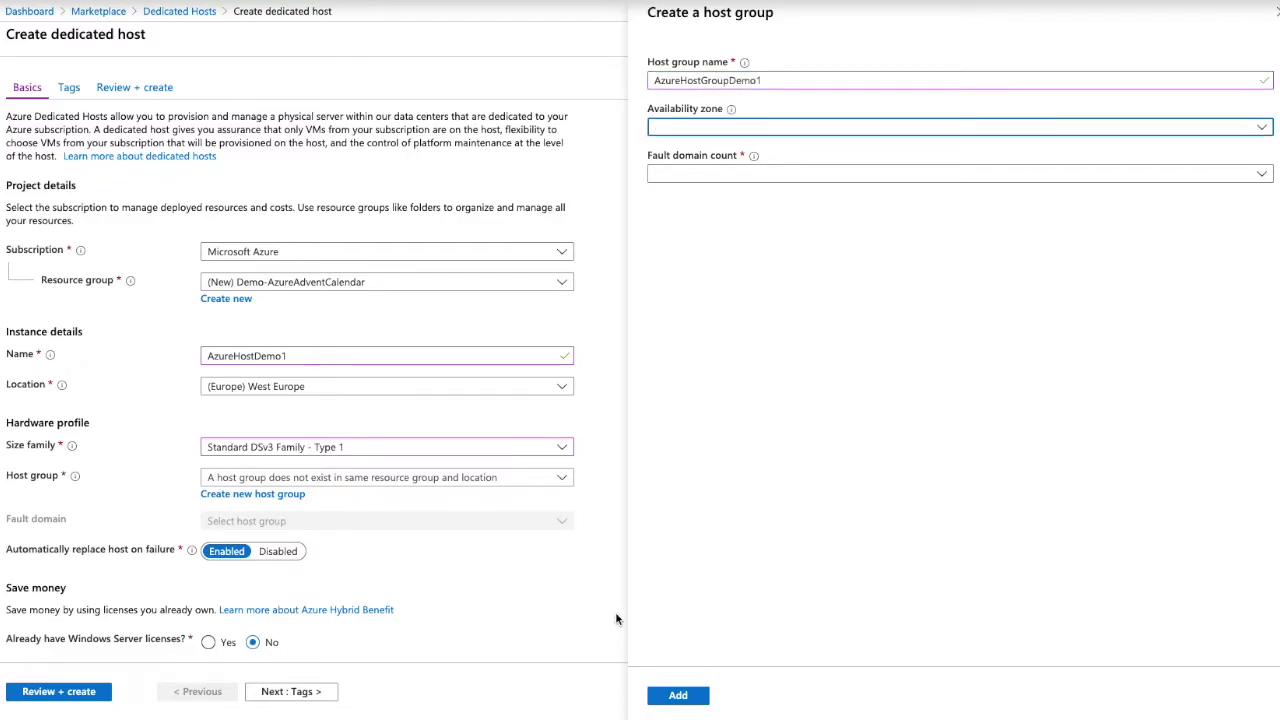
{"action": "left_click", "coordinate": [745, 129]}
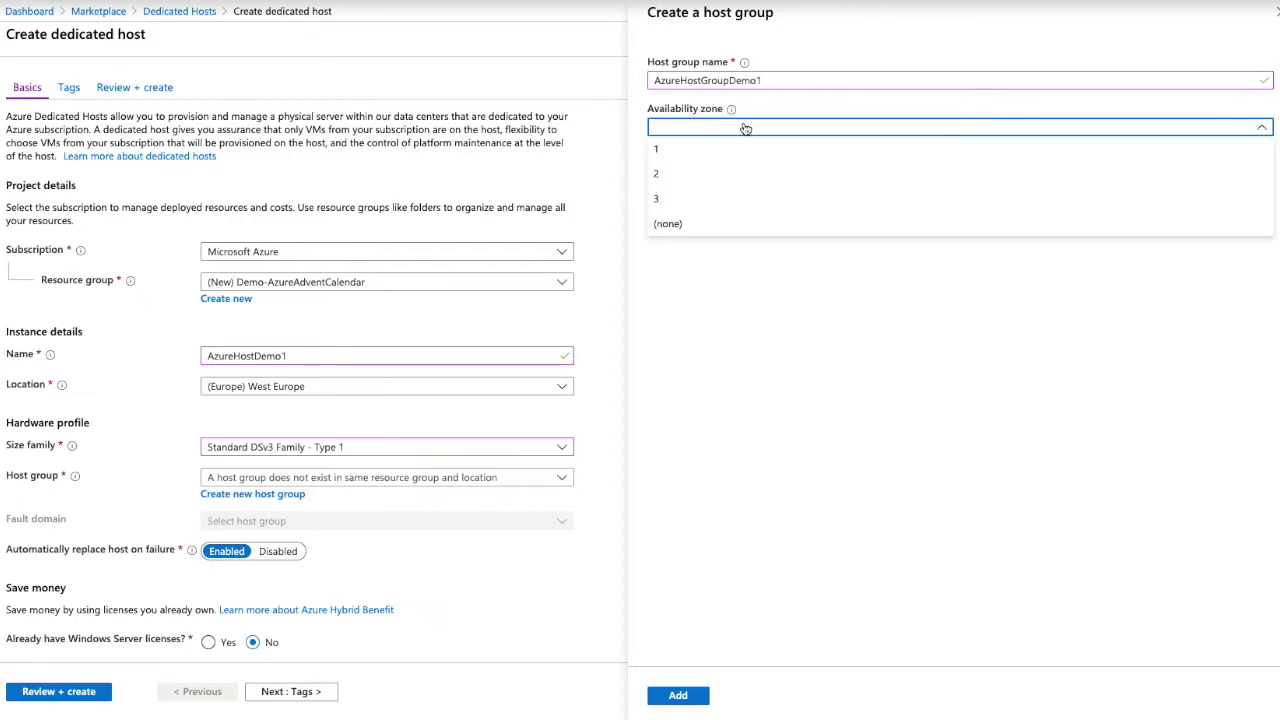
{"action": "left_click", "coordinate": [745, 129]}
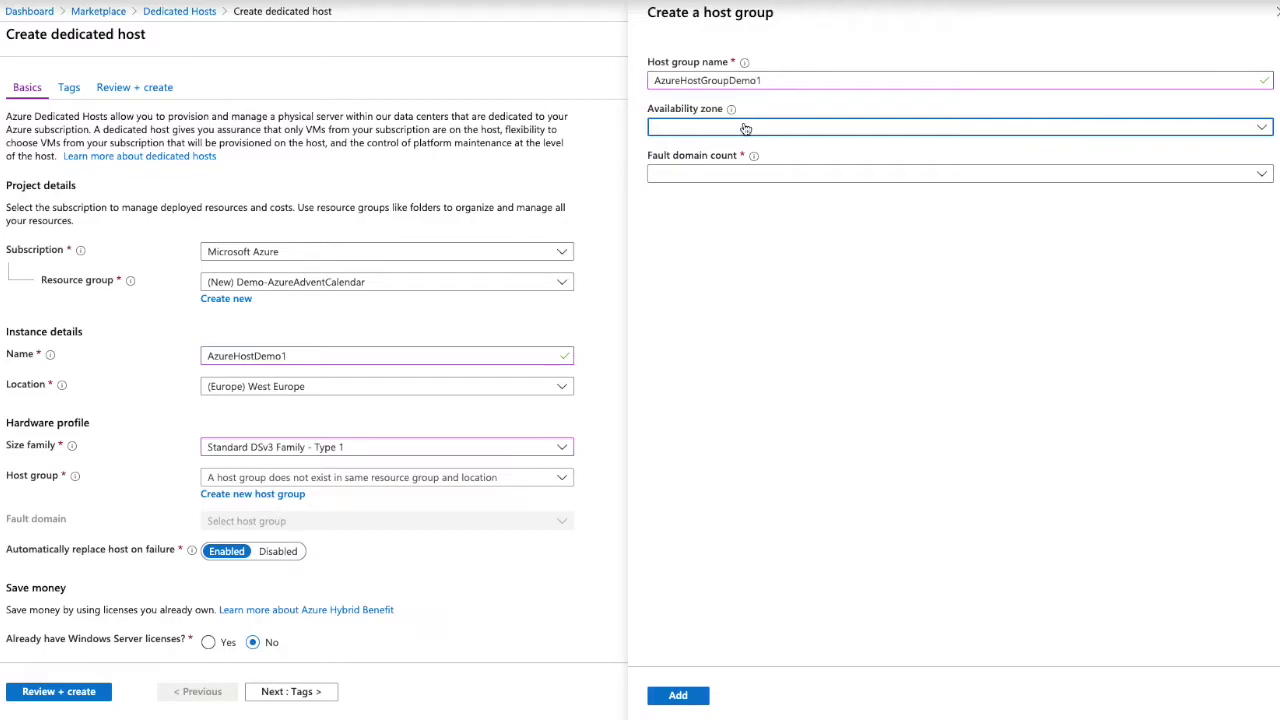
{"action": "left_click", "coordinate": [737, 173]}
{"action": "left_click", "coordinate": [738, 171]}
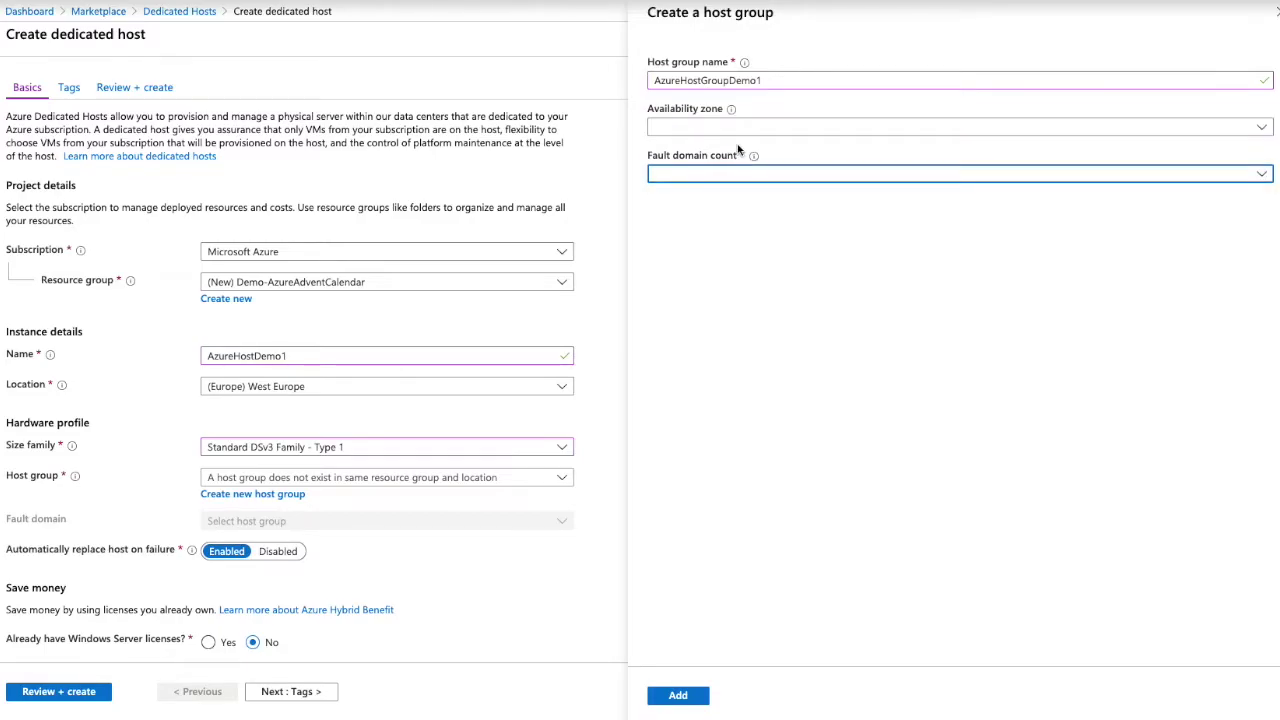
{"action": "left_click", "coordinate": [727, 128]}
{"action": "left_click", "coordinate": [703, 149]}
{"action": "left_click", "coordinate": [709, 172]}
{"action": "left_click", "coordinate": [694, 196]}
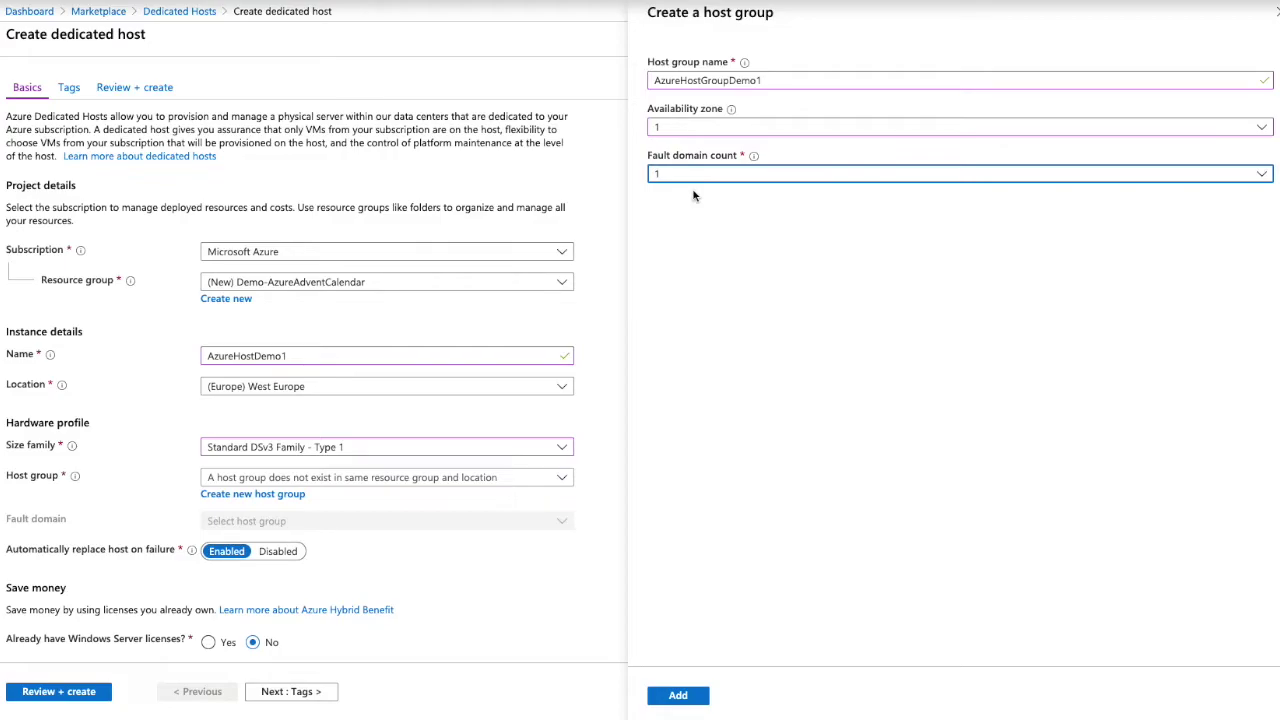
{"action": "left_click", "coordinate": [700, 696]}
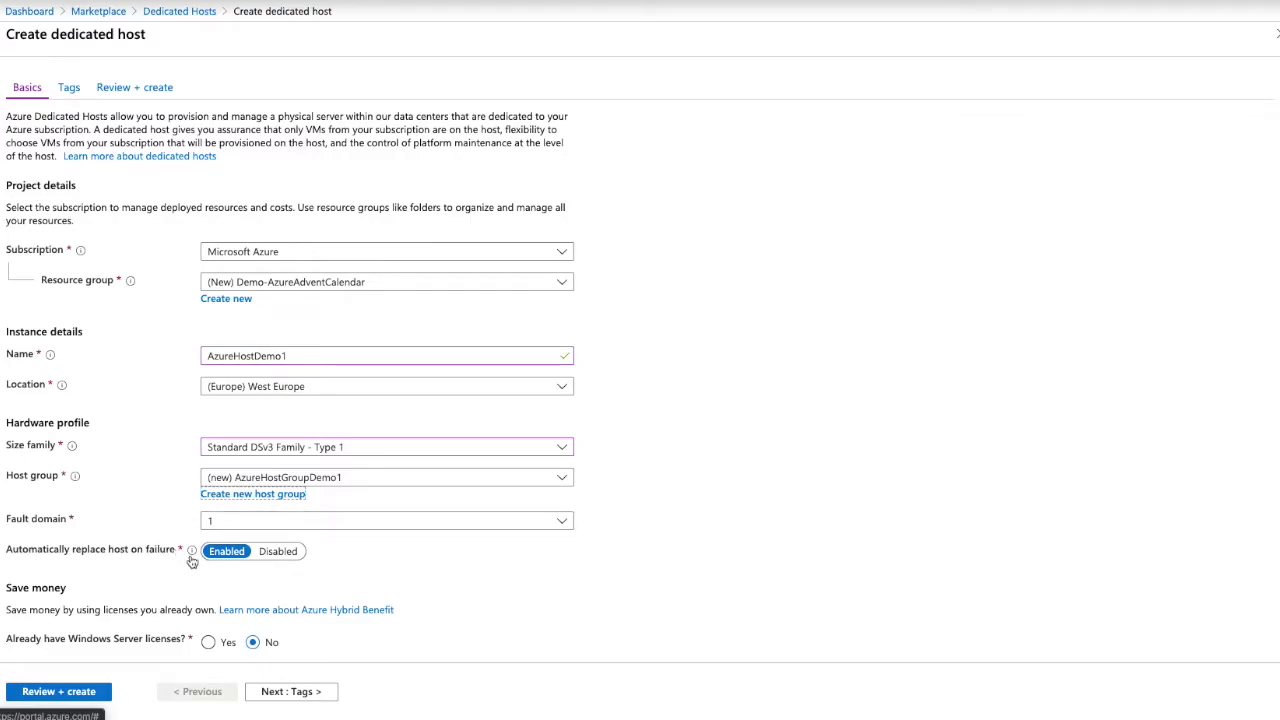
Declare existing Windows Server licenses for the host and confirm eligibility for the Azure Hybrid Benefit
{"action": "mouse_move", "coordinate": [192, 552]}
{"action": "scroll", "coordinate": [216, 570], "scroll_direction": "down", "scroll_amount": 1}
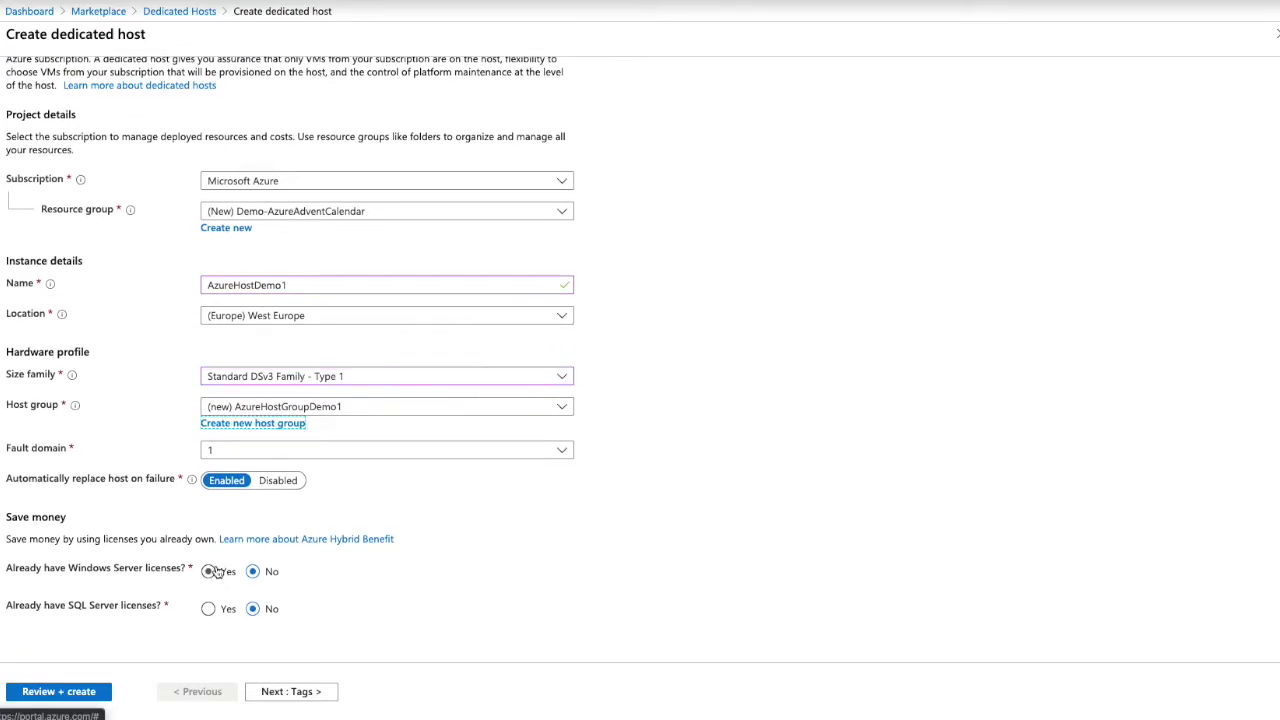
{"action": "left_click", "coordinate": [208, 571]}
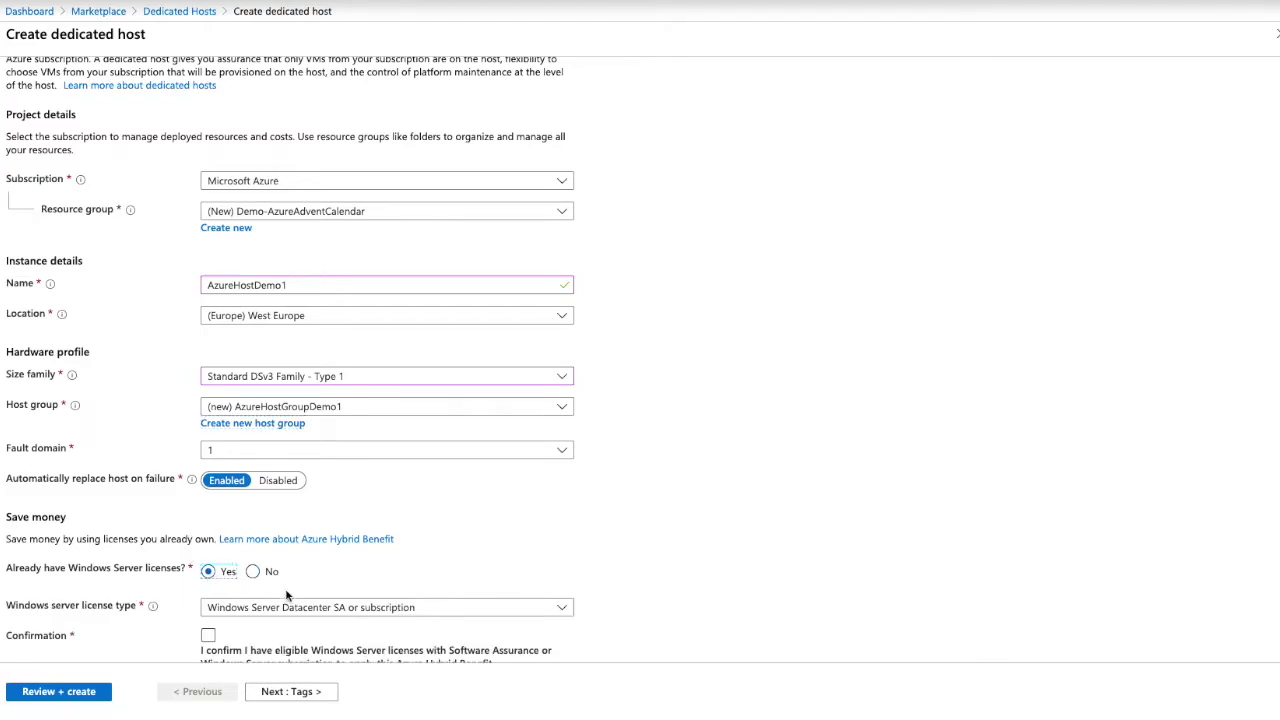
{"action": "scroll", "coordinate": [330, 615], "scroll_direction": "down", "scroll_amount": 1}
{"action": "left_click", "coordinate": [208, 553]}
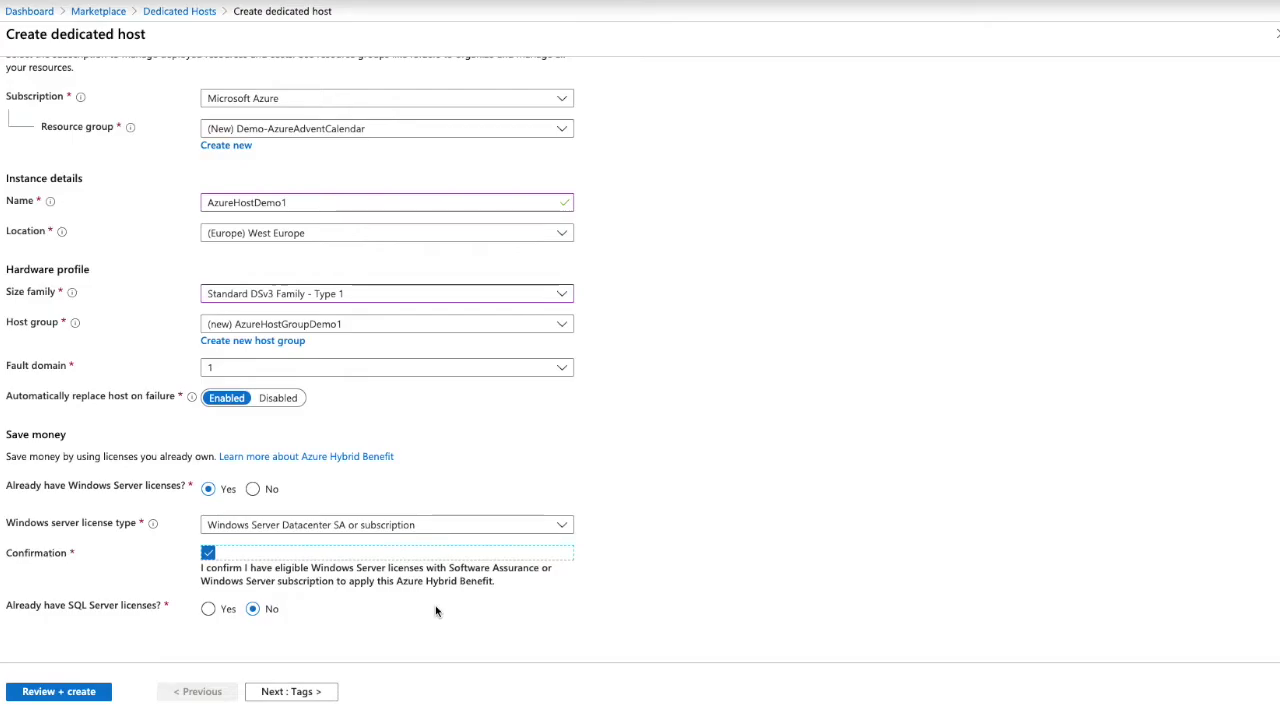
Add a CreatedBy tag to the dedicated host resources, with the creator's name as its value
{"action": "left_click", "coordinate": [298, 691]}
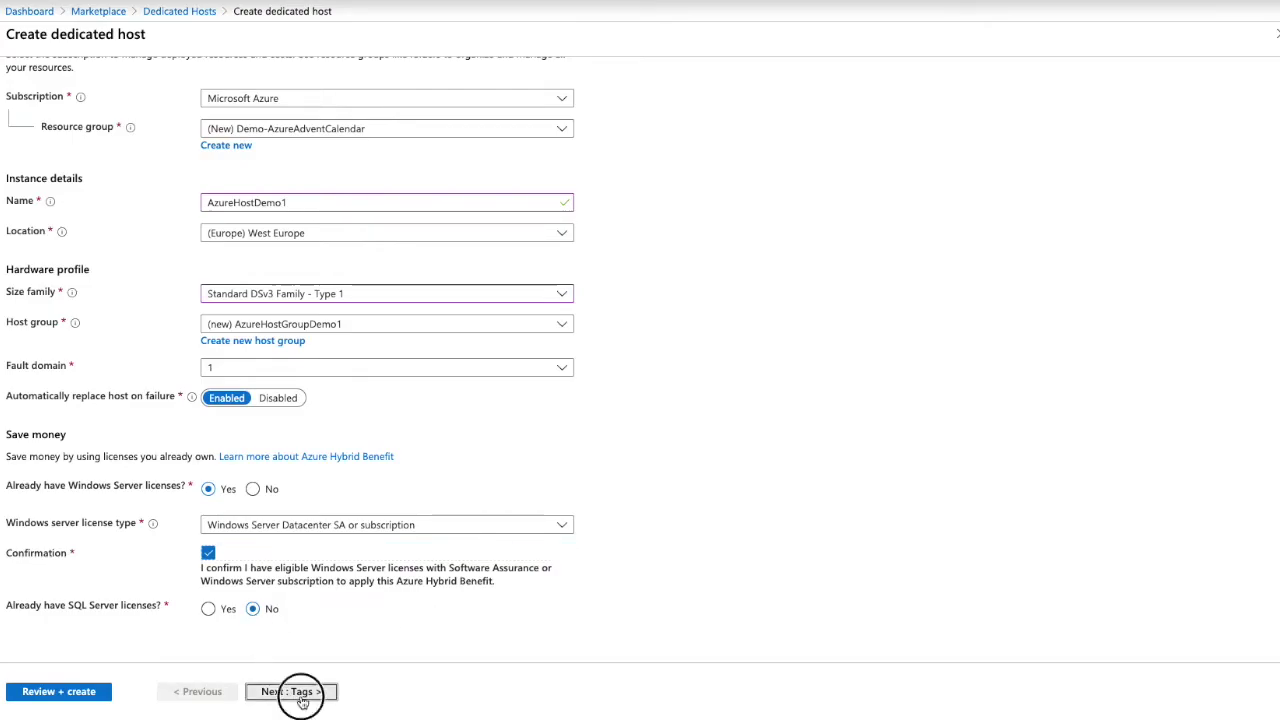
{"action": "left_click", "coordinate": [165, 208]}
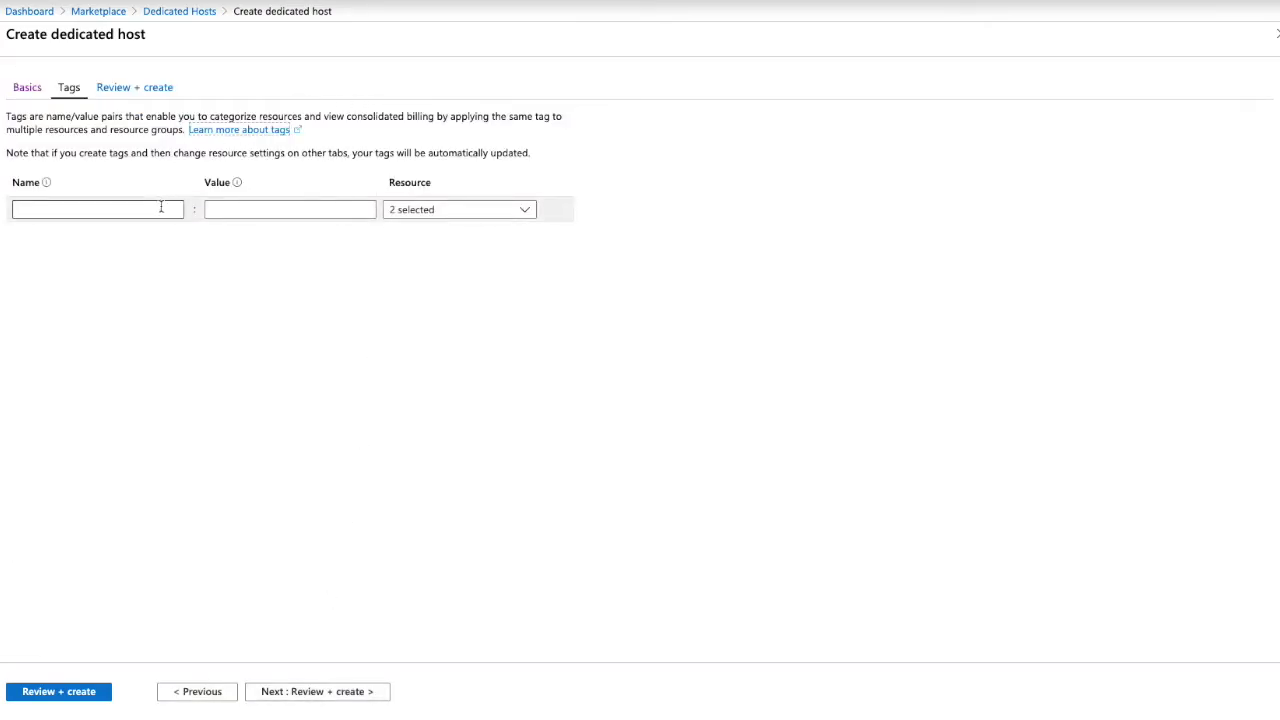
{"action": "type", "text": "cre"}
{"action": "left_click", "coordinate": [114, 258]}
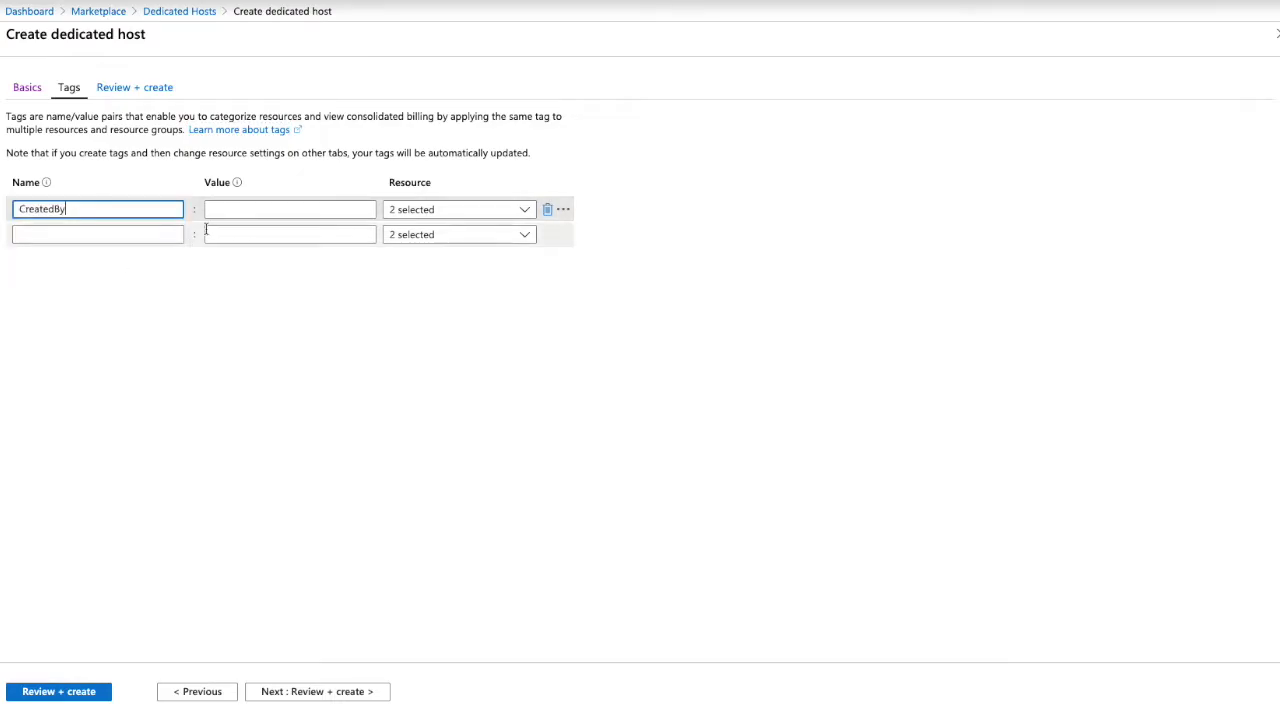
{"action": "left_click", "coordinate": [233, 212]}
{"action": "left_click", "coordinate": [250, 229]}
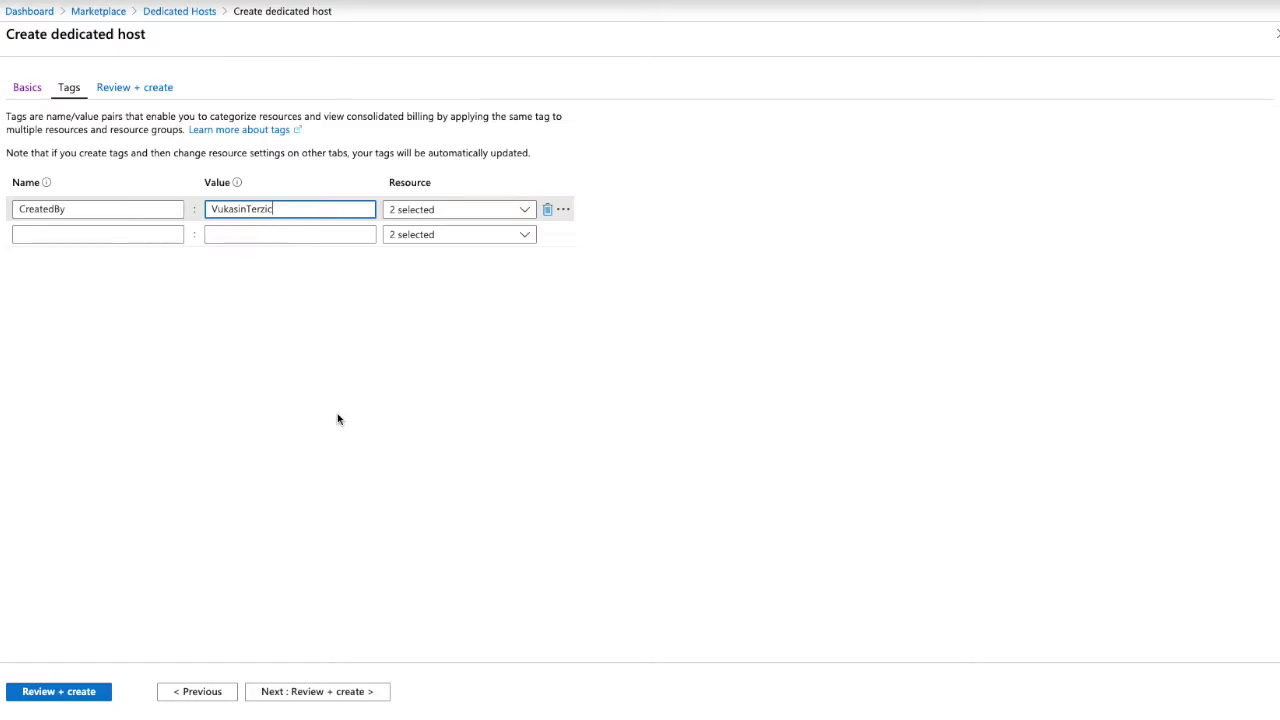
Validate and deploy the dedicated host, and open the deployed host resource
{"action": "left_click", "coordinate": [337, 693]}
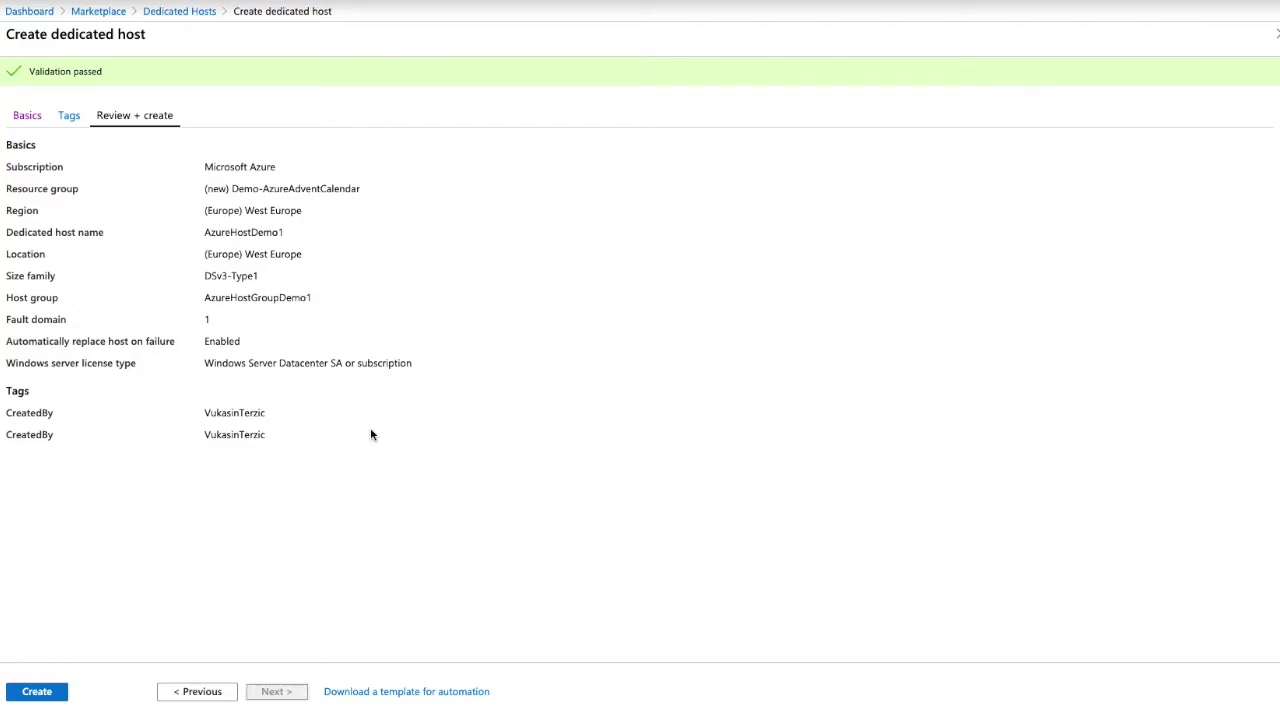
{"action": "left_click", "coordinate": [50, 694]}
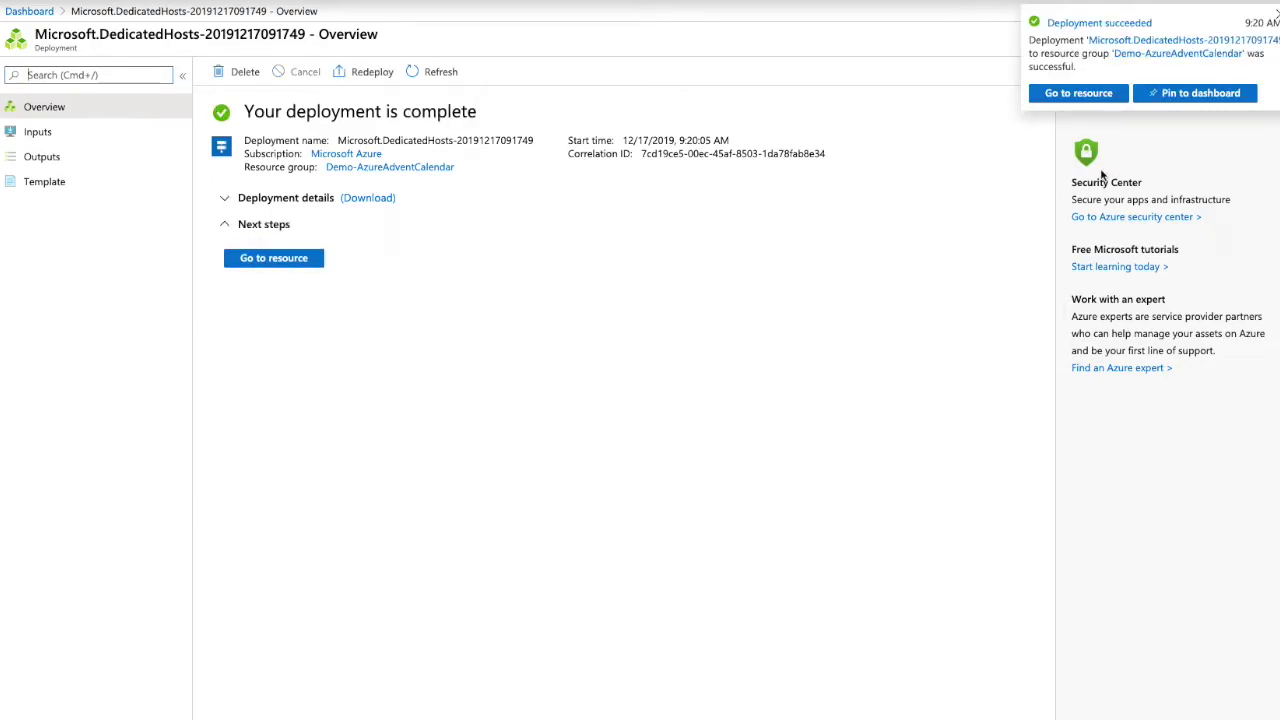
{"action": "left_click", "coordinate": [1084, 93]}
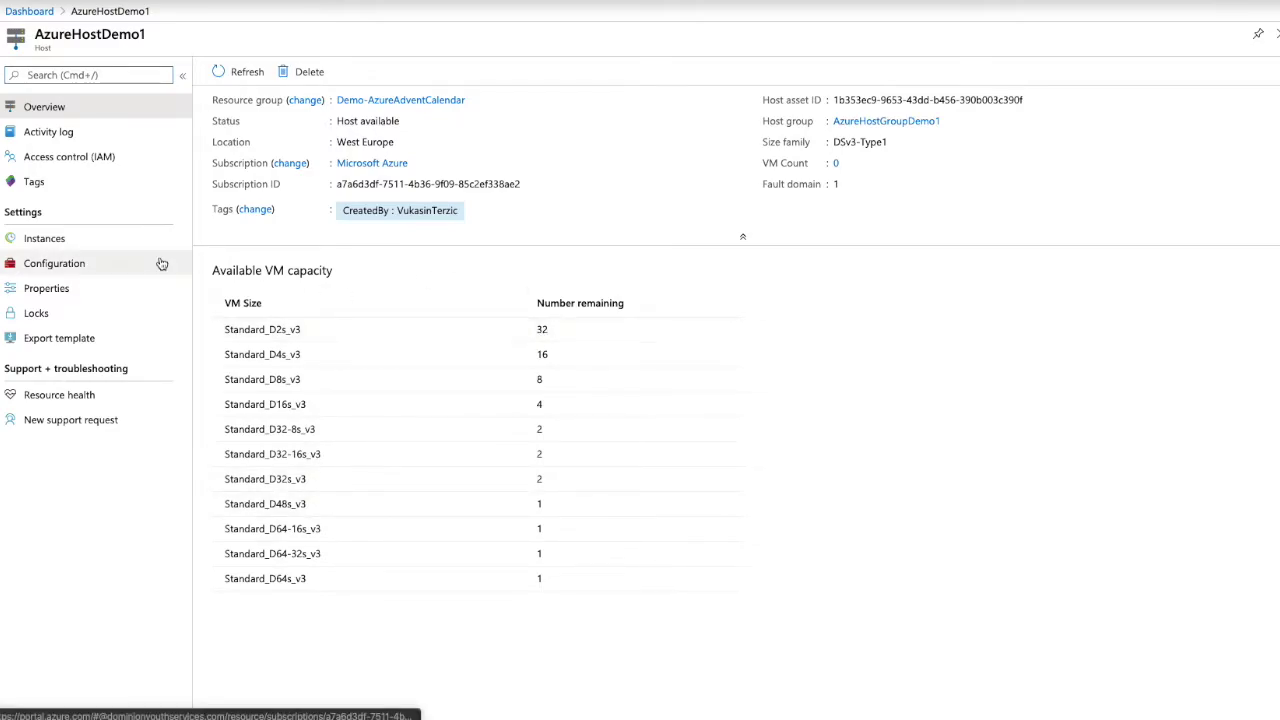
Start adding a virtual machine to the host's instances and name it VMDemo1
{"action": "left_click", "coordinate": [94, 131]}
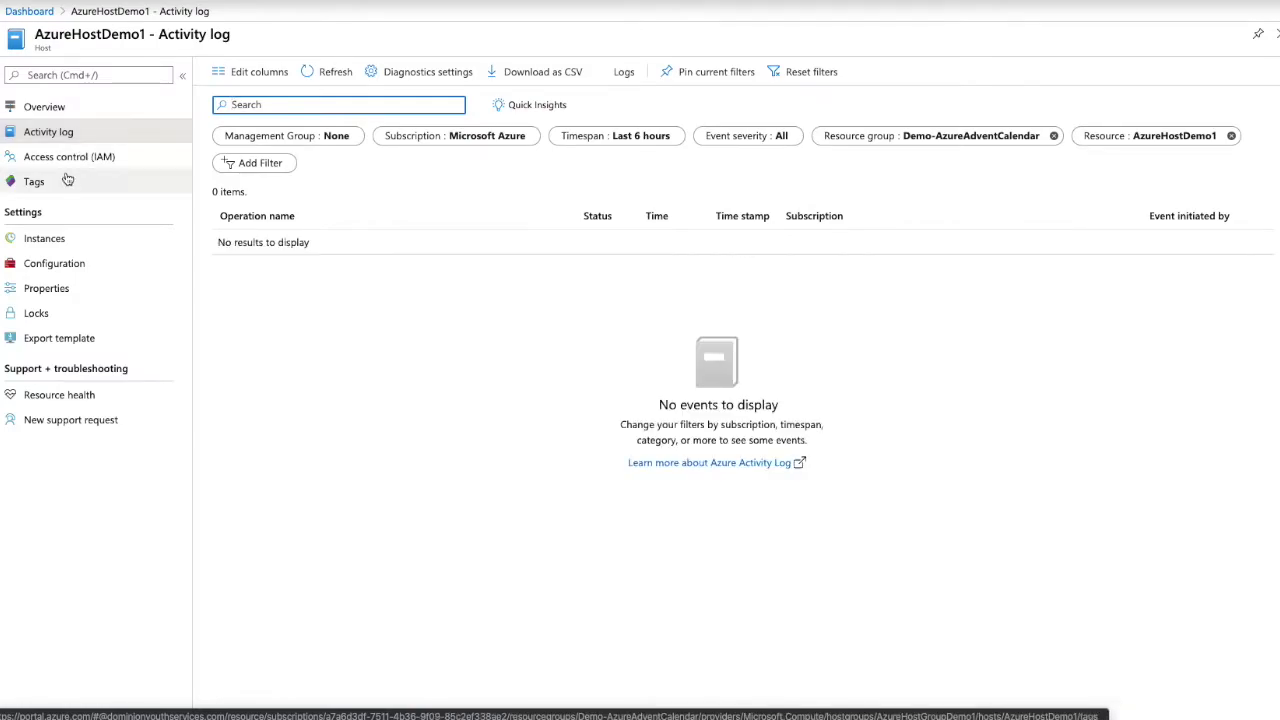
{"action": "left_click", "coordinate": [66, 240]}
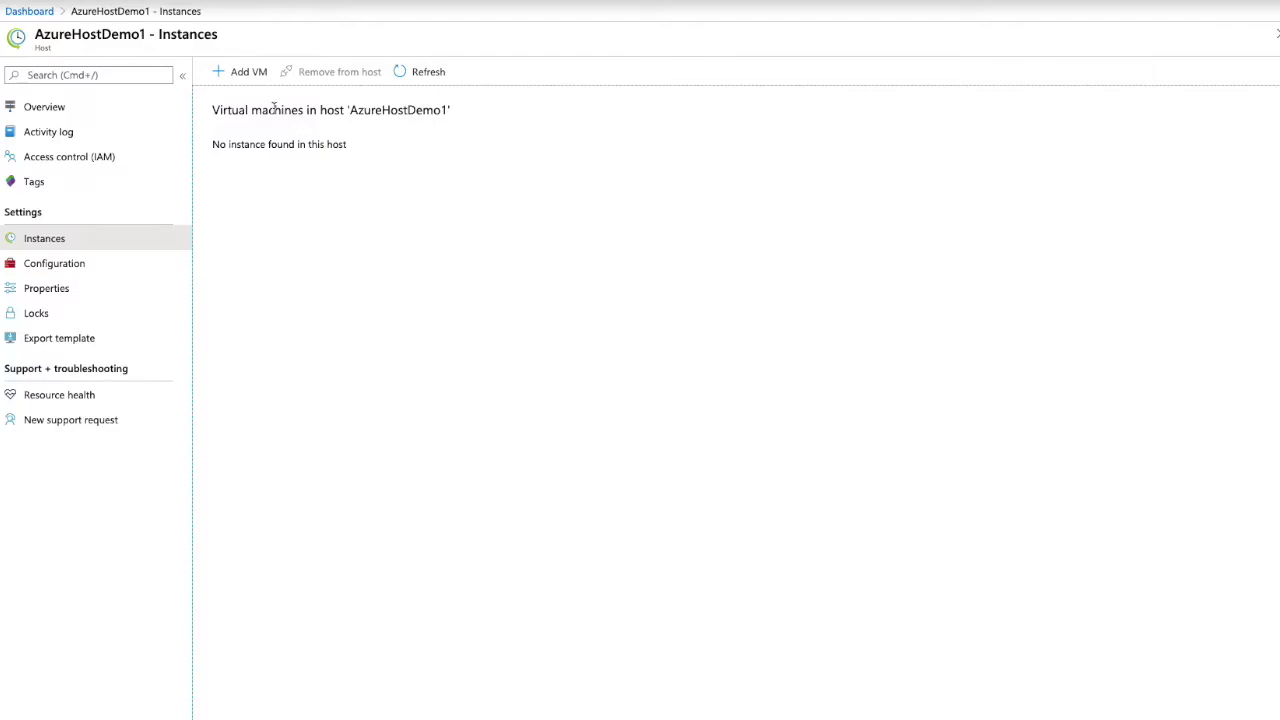
{"action": "left_click", "coordinate": [240, 71]}
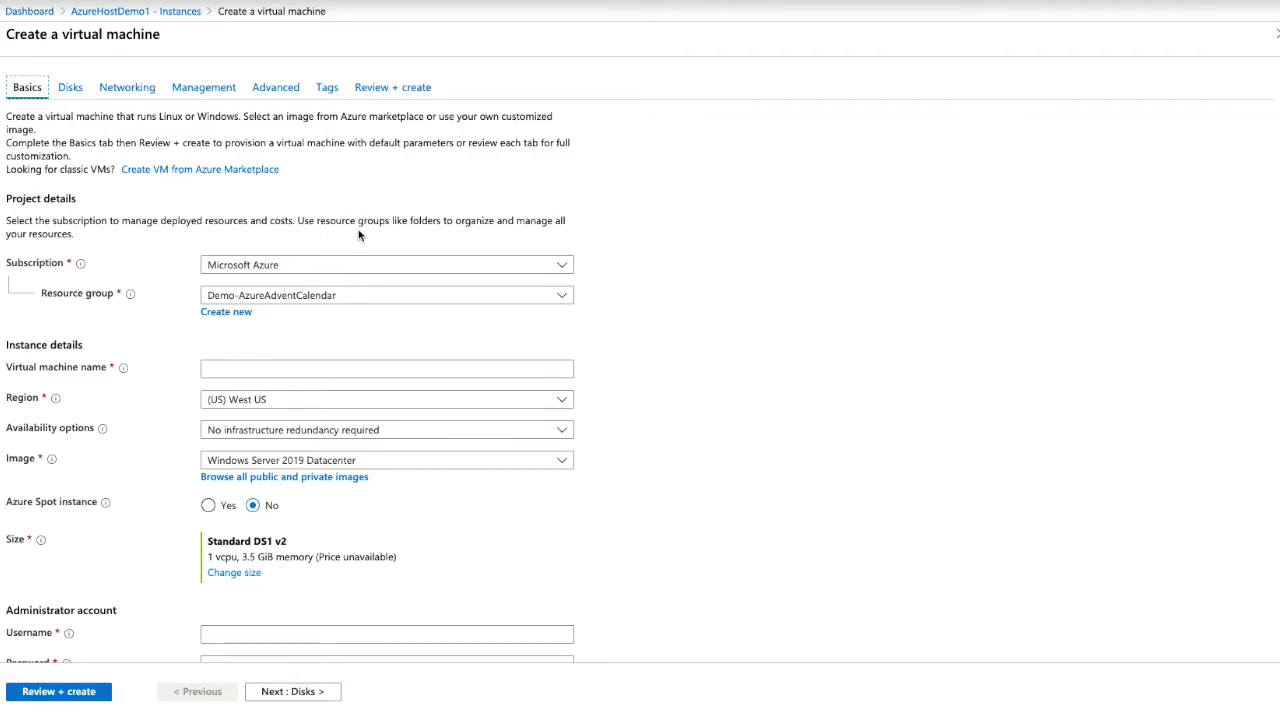
{"action": "left_click", "coordinate": [299, 369]}
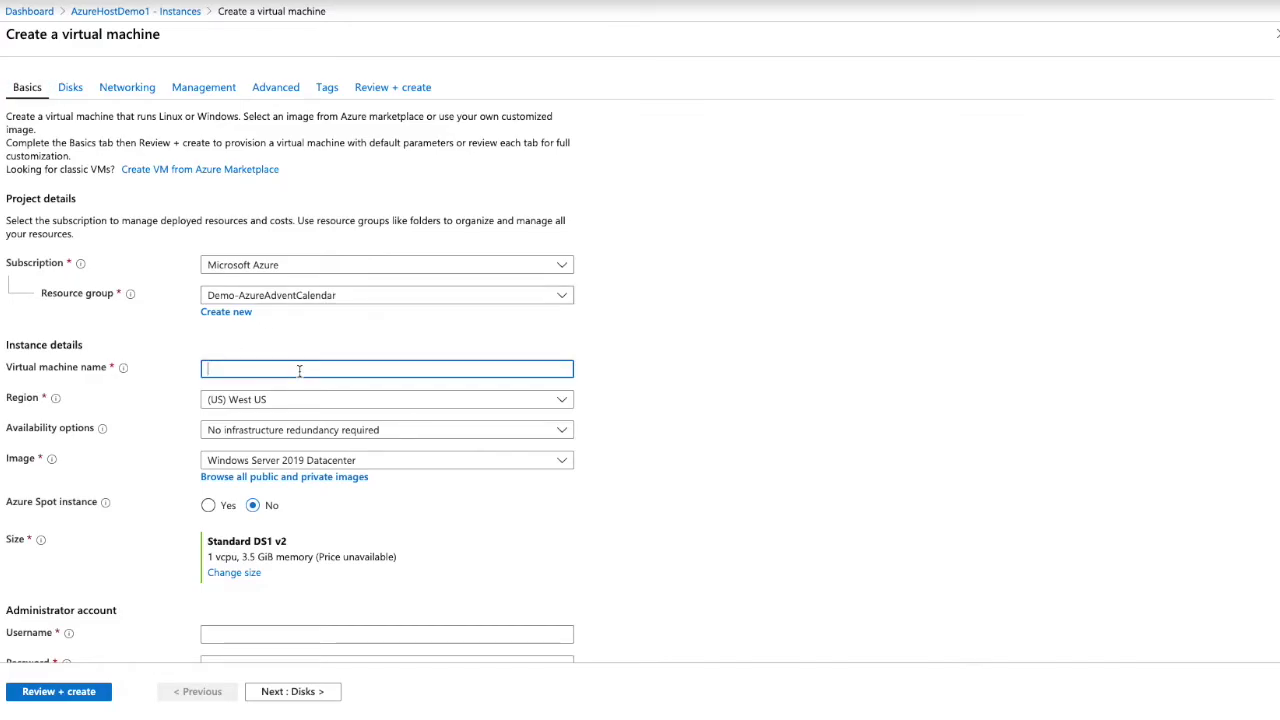
{"action": "type", "text": "VMDemo1"}
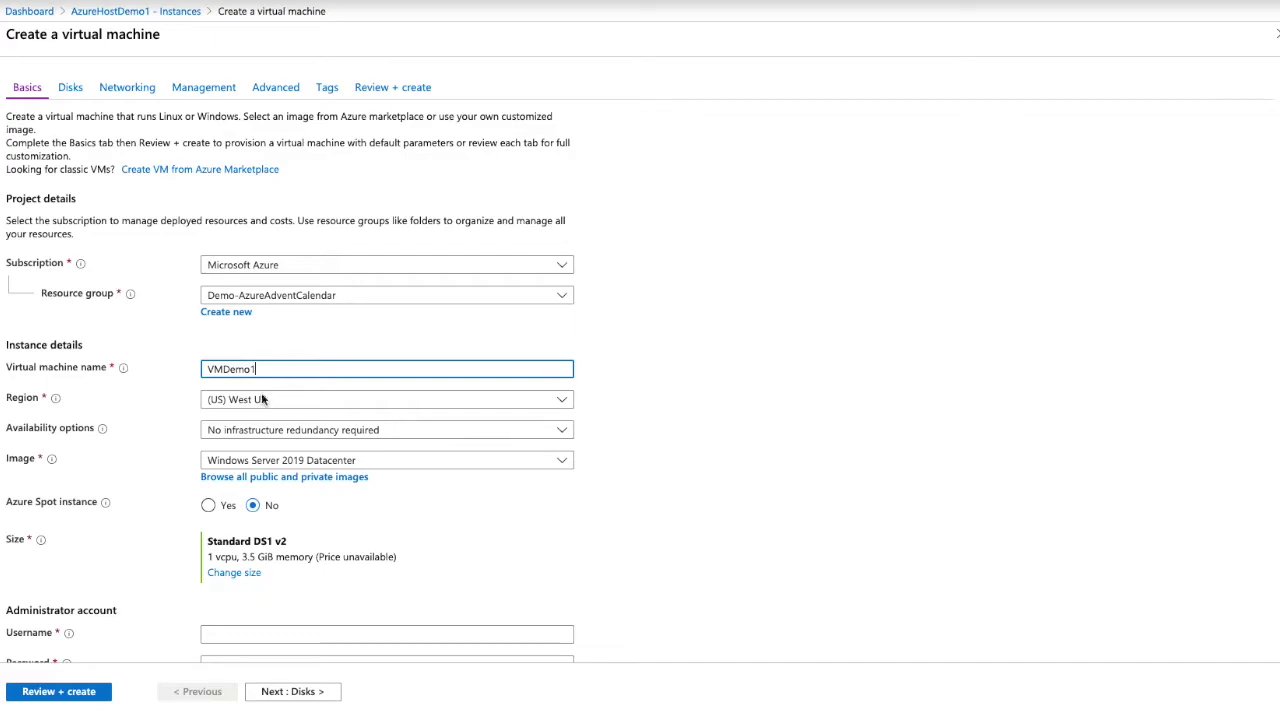
Set the virtual machine's region to West Europe, its availability to zone 1, and its image to Ubuntu Server 18.04 LTS
{"action": "left_click", "coordinate": [266, 399]}
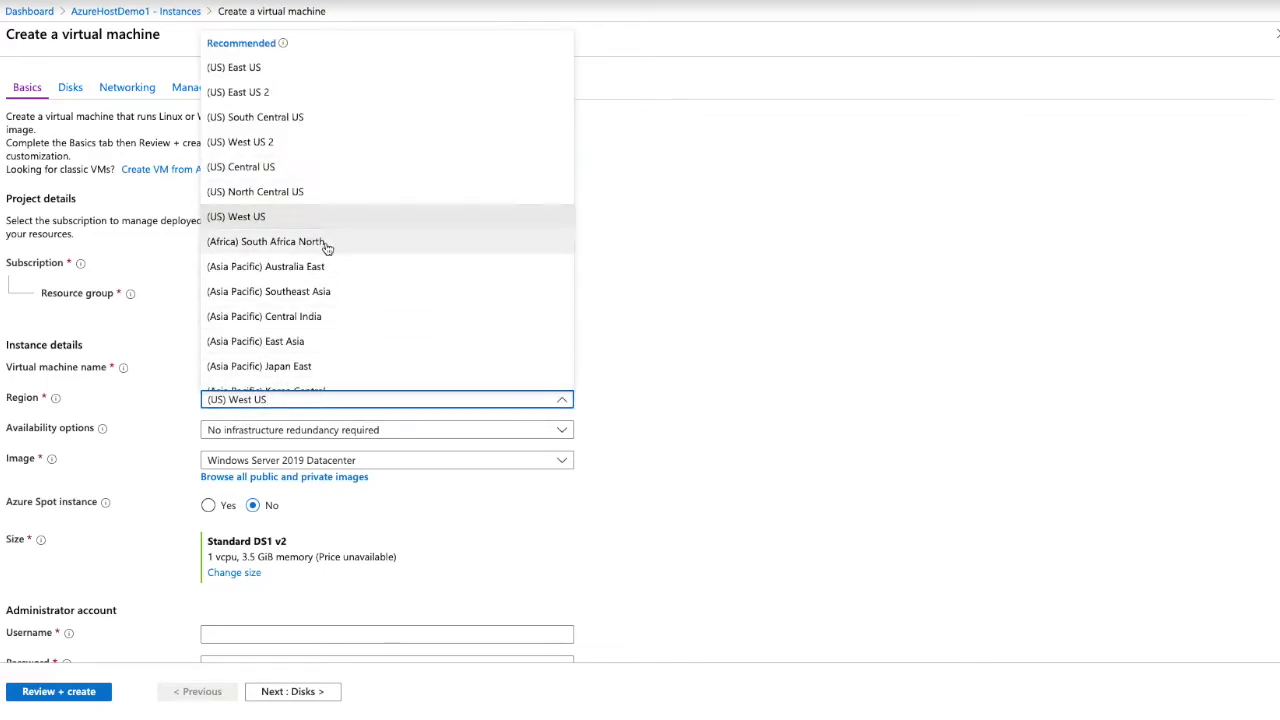
{"action": "scroll", "coordinate": [326, 249], "scroll_direction": "down", "scroll_amount": 3}
{"action": "left_click", "coordinate": [314, 334]}
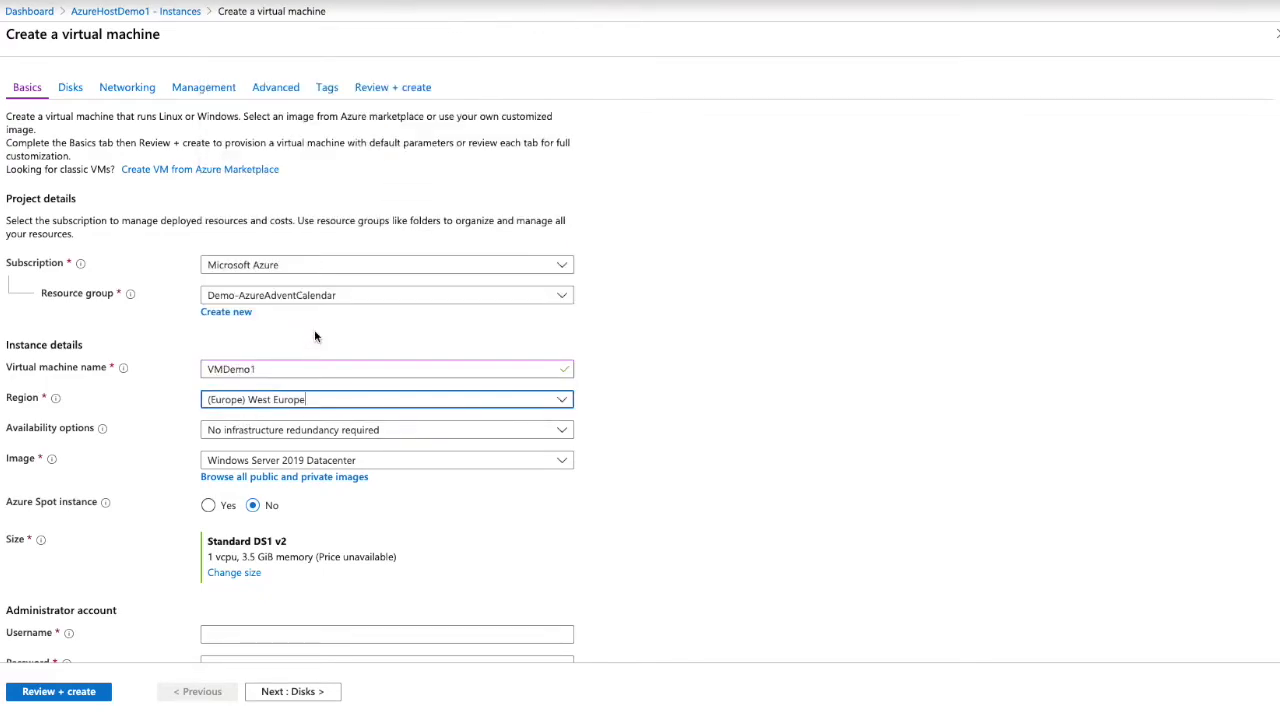
{"action": "left_click", "coordinate": [300, 429]}
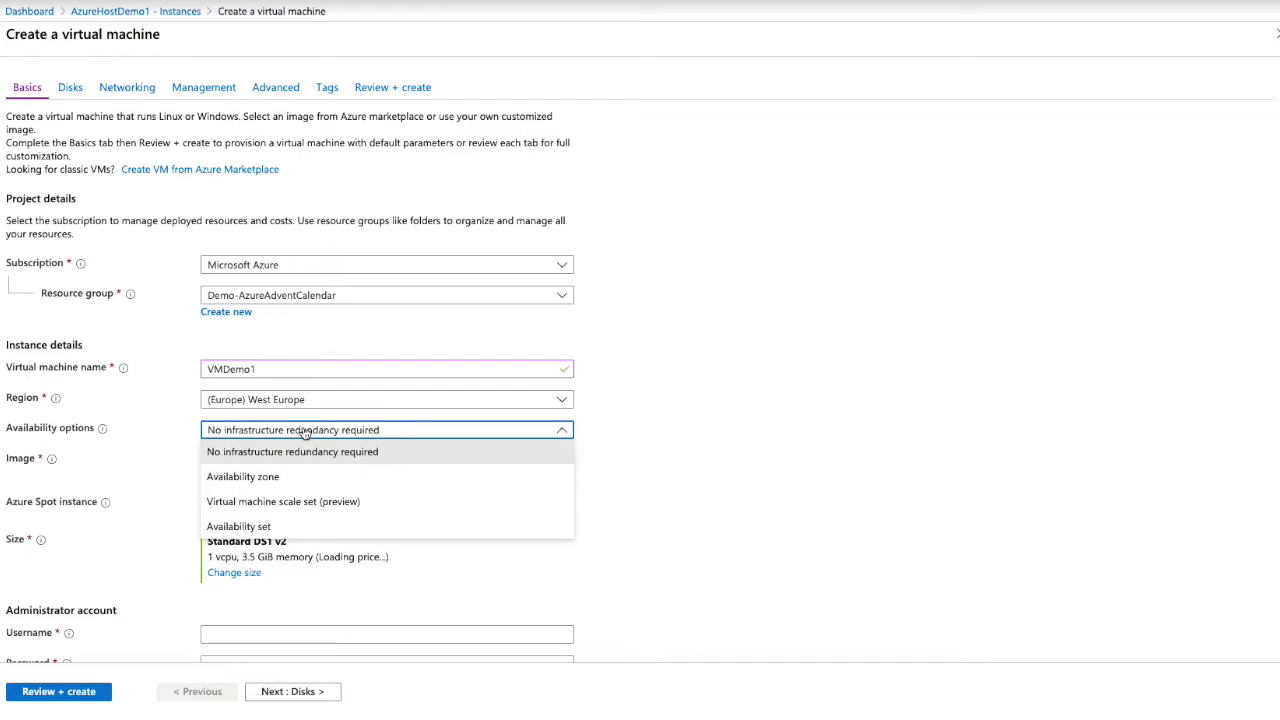
{"action": "left_click", "coordinate": [312, 477]}
{"action": "left_click", "coordinate": [290, 460]}
{"action": "left_click", "coordinate": [274, 484]}
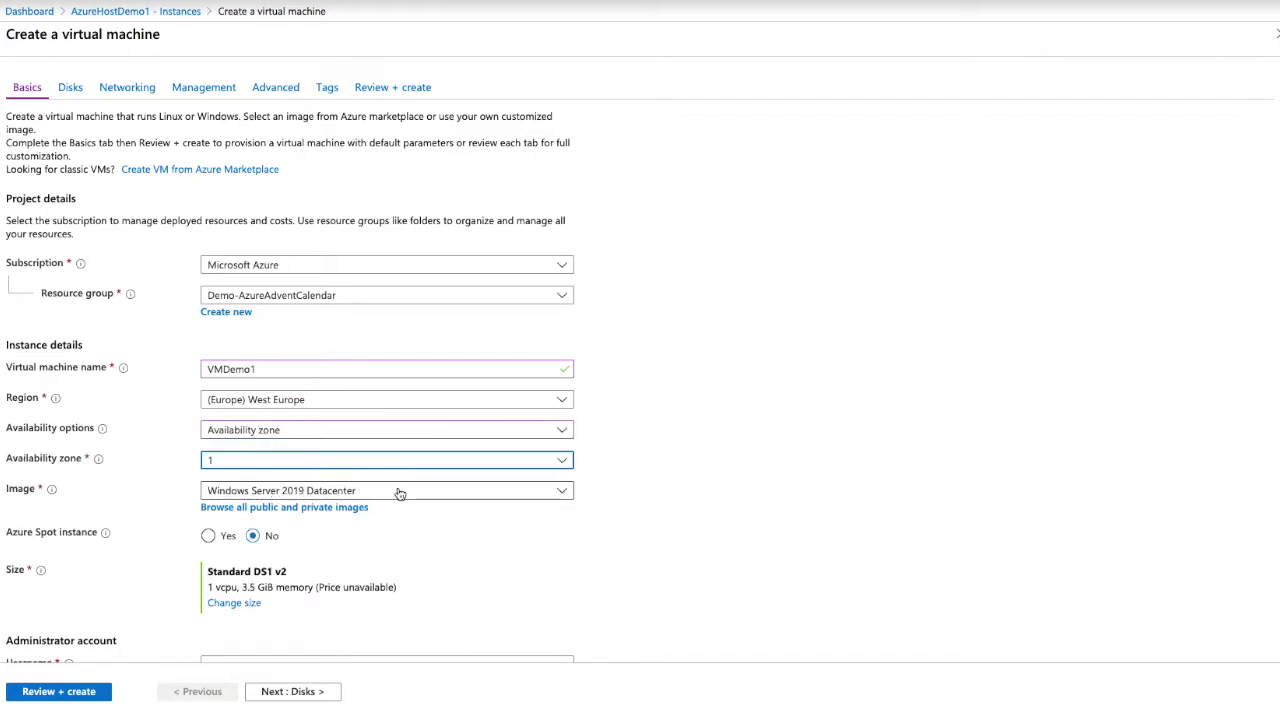
{"action": "left_click", "coordinate": [400, 494]}
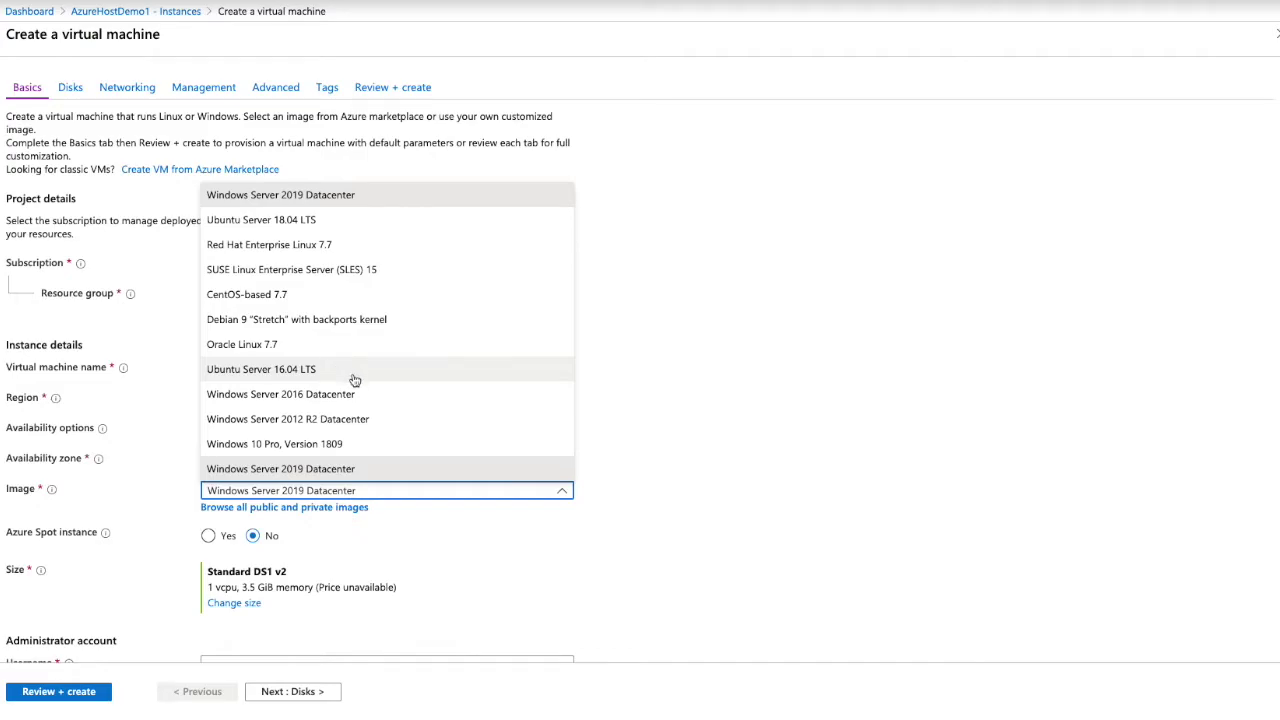
{"action": "left_click", "coordinate": [359, 224]}
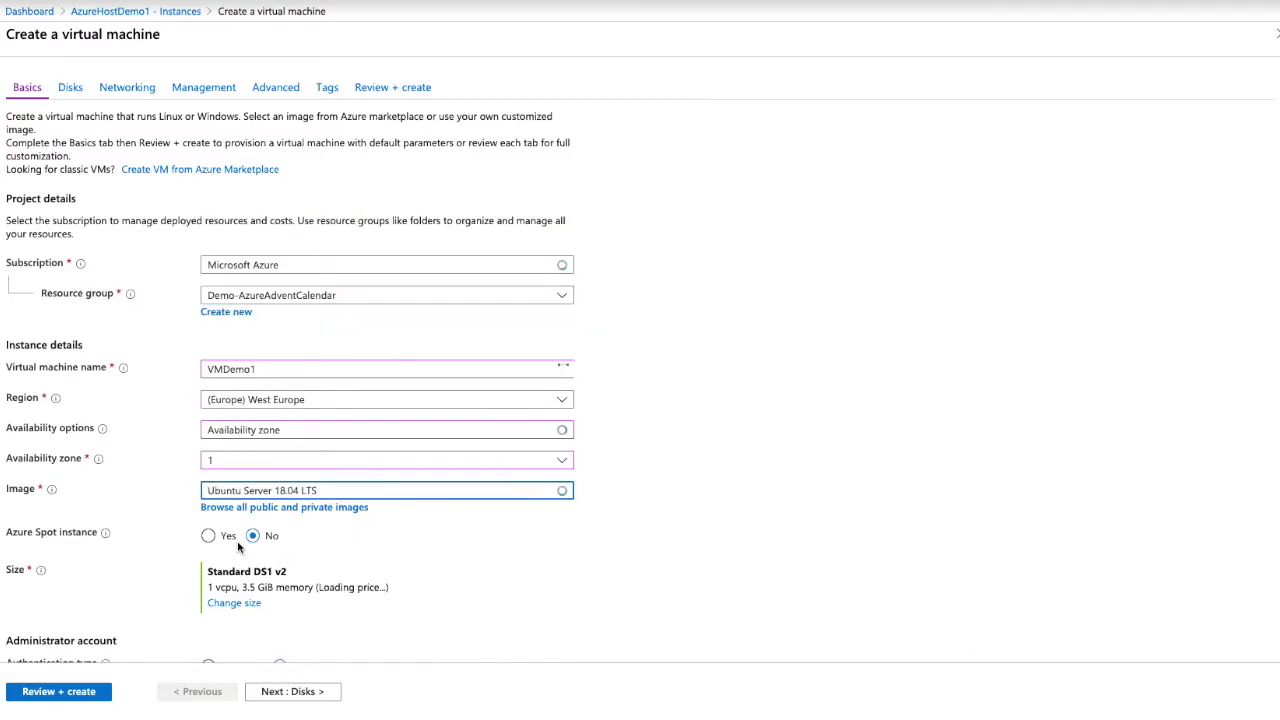
Choose password authentication for the administrator account, and enter the username, the account password and its confirmation
{"action": "scroll", "coordinate": [391, 557], "scroll_direction": "down", "scroll_amount": 3}
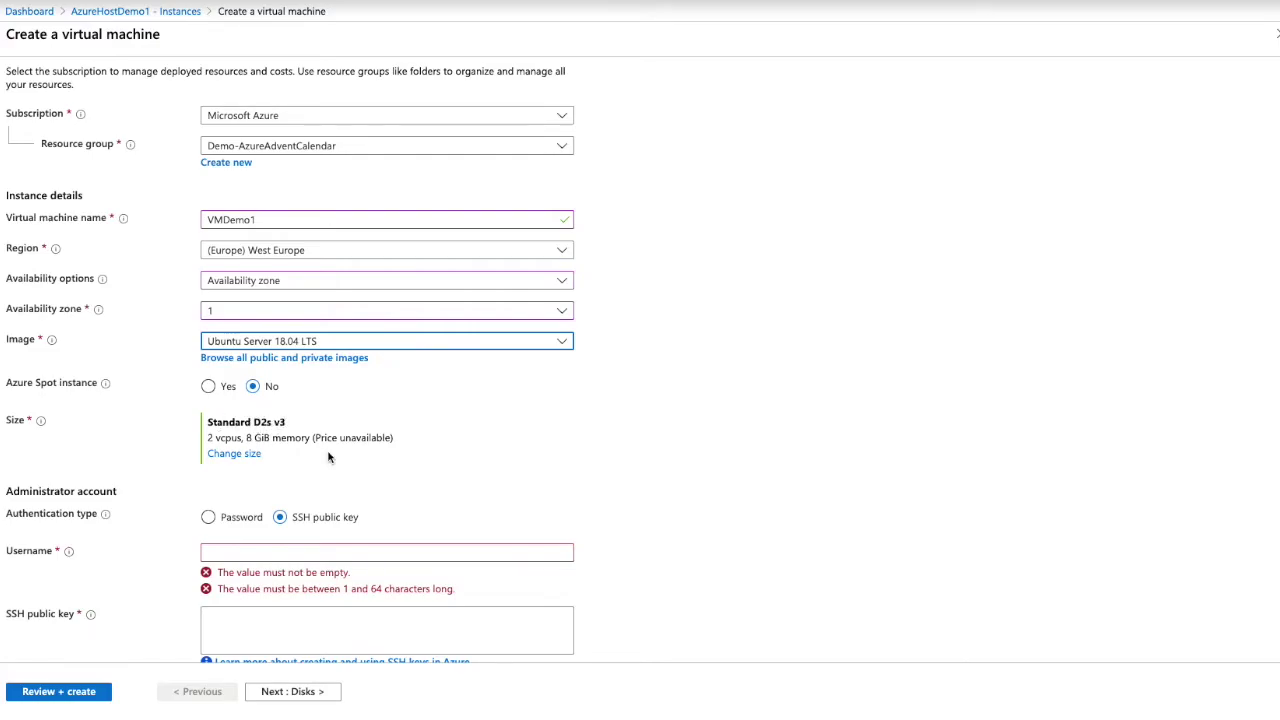
{"action": "scroll", "coordinate": [330, 455], "scroll_direction": "down", "scroll_amount": 2}
{"action": "left_click", "coordinate": [213, 412]}
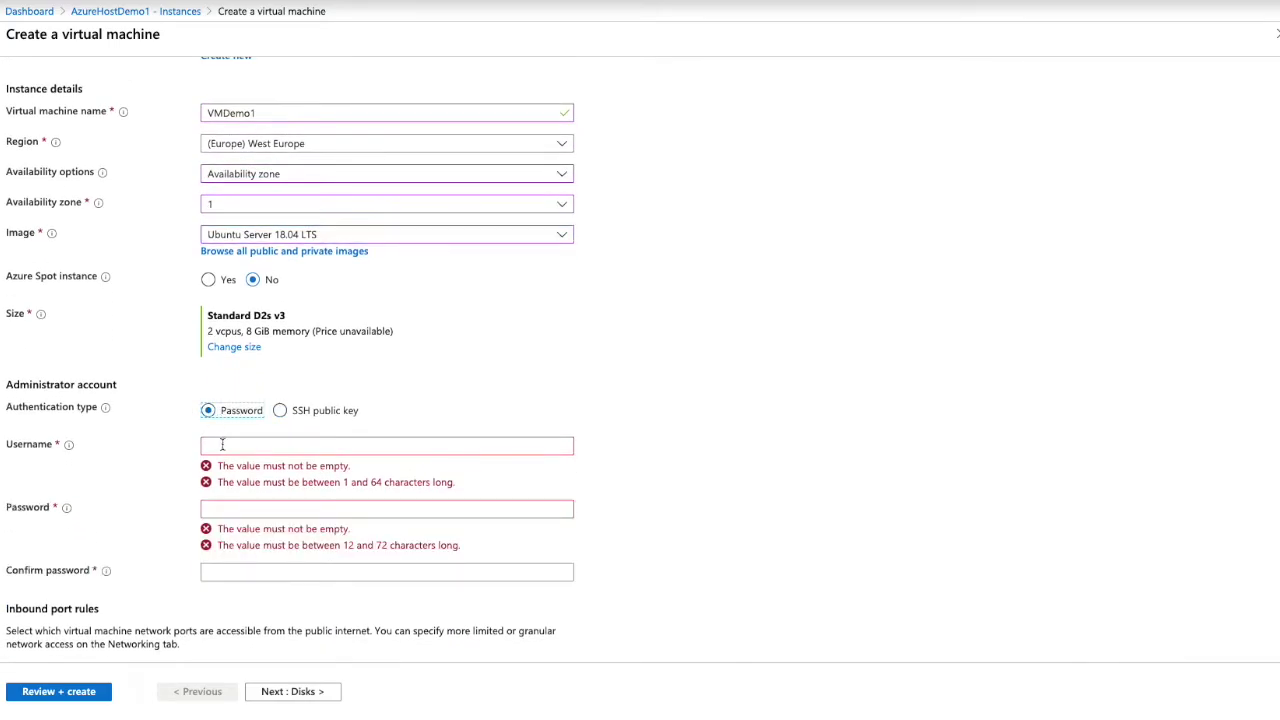
{"action": "left_click", "coordinate": [233, 449]}
{"action": "type", "text": "vukasin"}
{"action": "key", "text": "Tab"}
{"action": "type", "text": "••••••••••••"}
{"action": "key", "text": "Tab"}
{"action": "type", "text": "••••••••••••"}
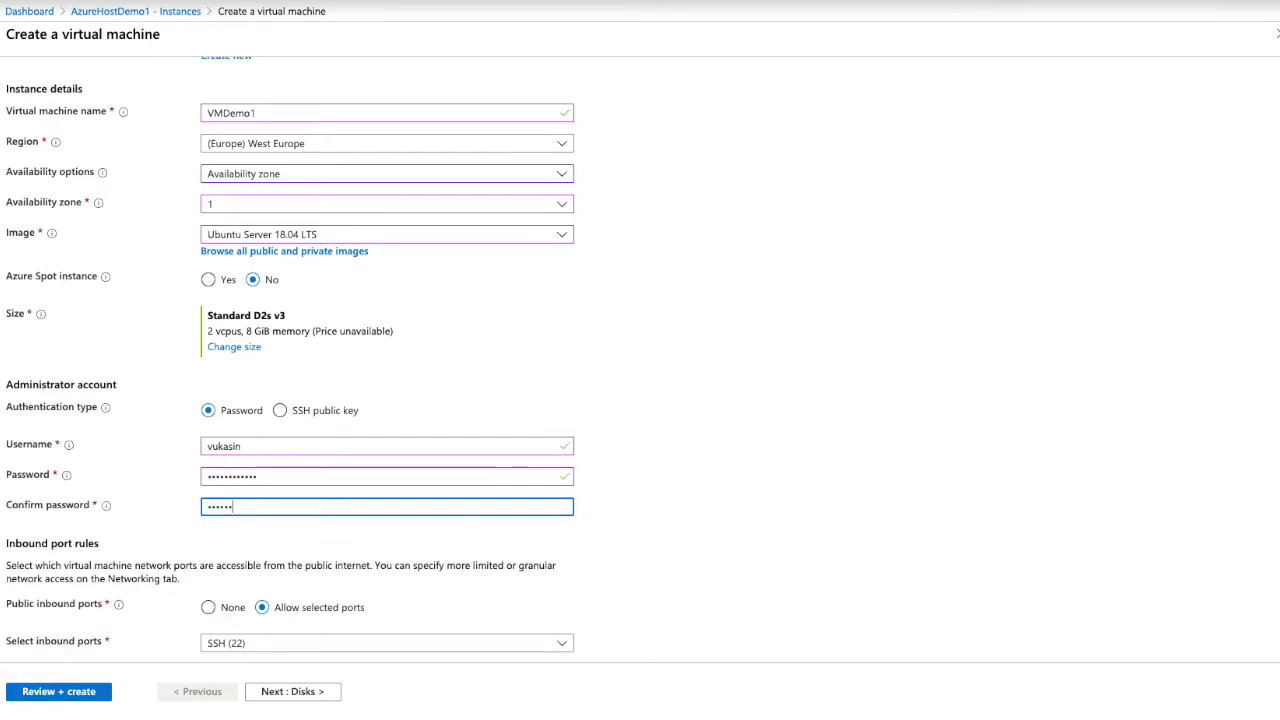
Set public inbound ports to None and keep the default disk and networking settings
{"action": "scroll", "coordinate": [329, 549], "scroll_direction": "down", "scroll_amount": 2}
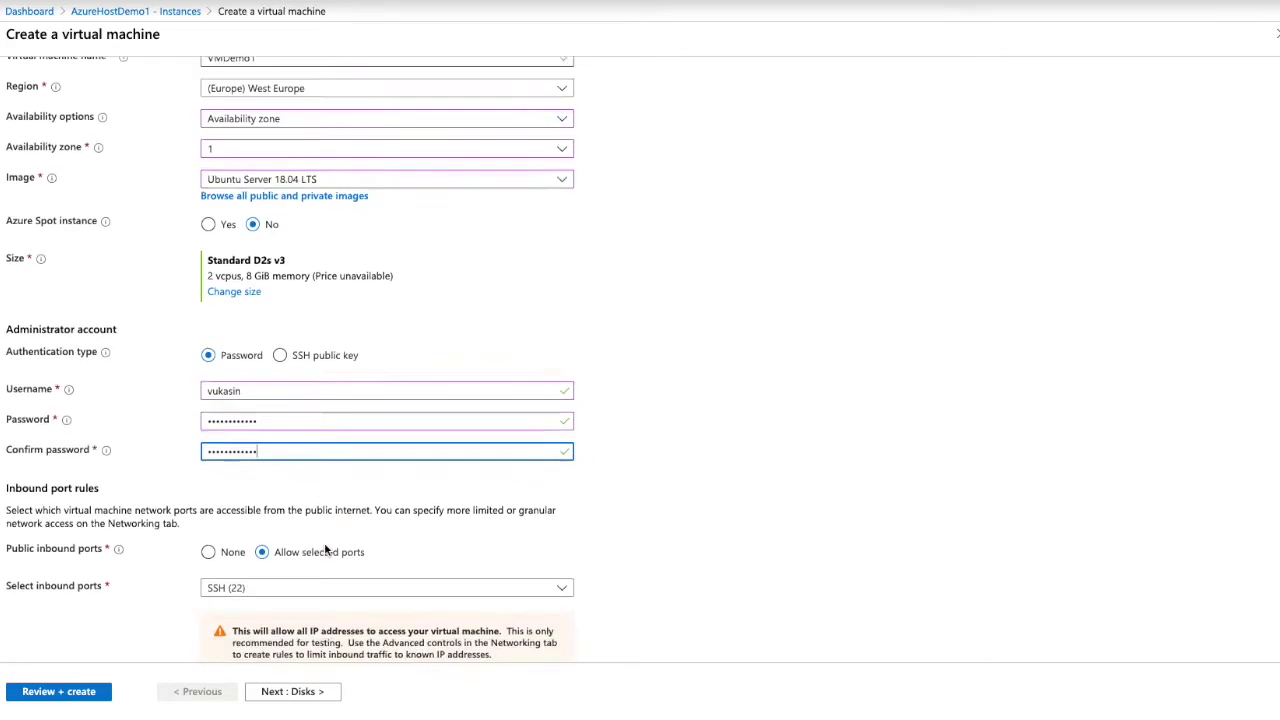
{"action": "left_click", "coordinate": [210, 488]}
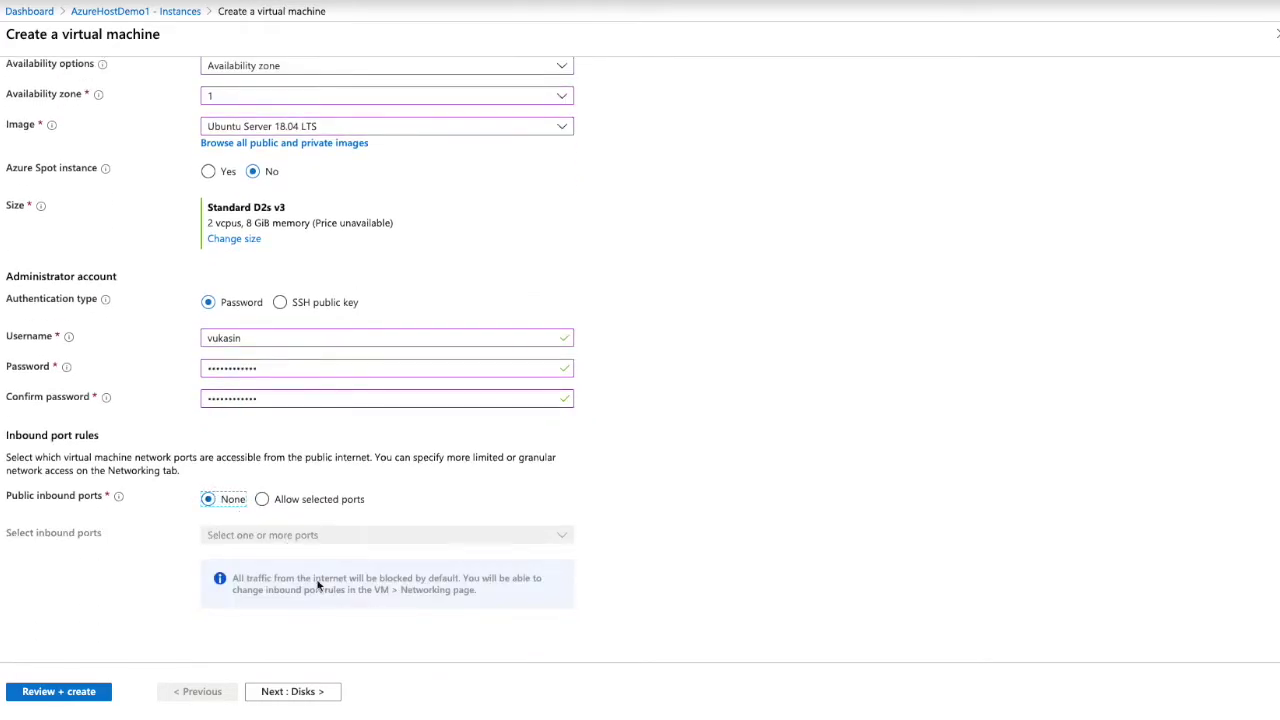
{"action": "left_click", "coordinate": [325, 691]}
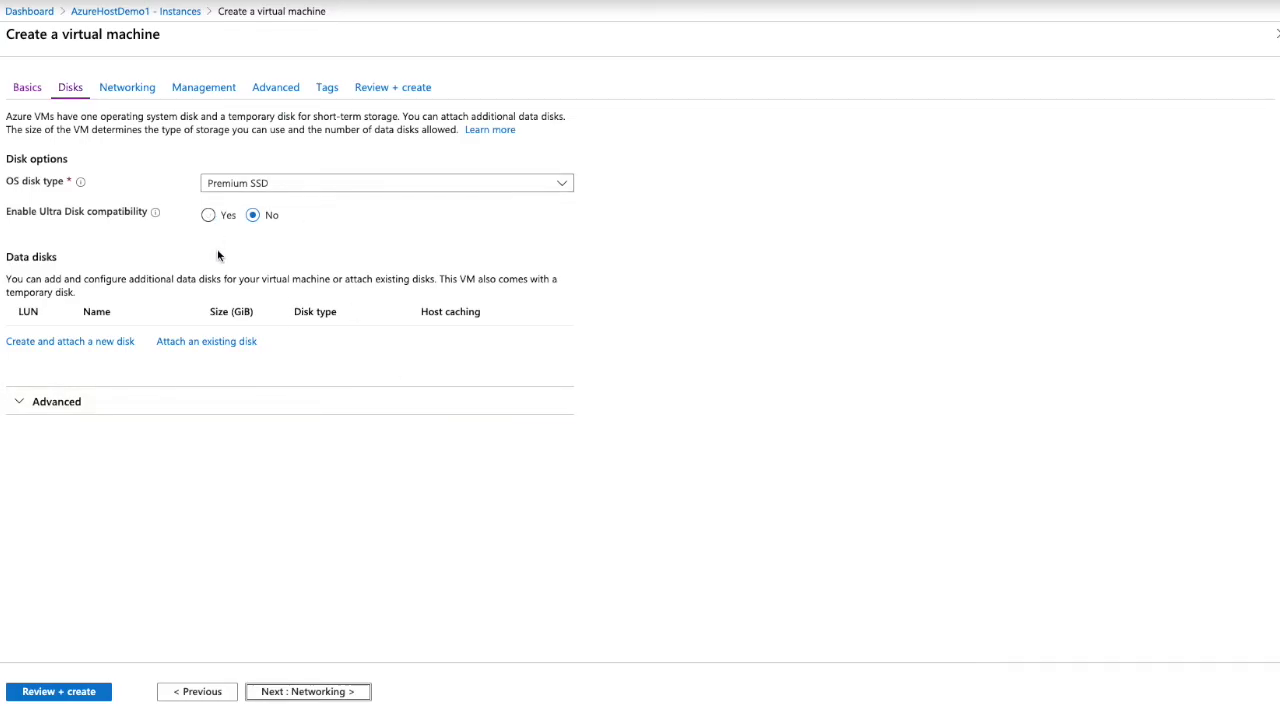
{"action": "left_click", "coordinate": [327, 692]}
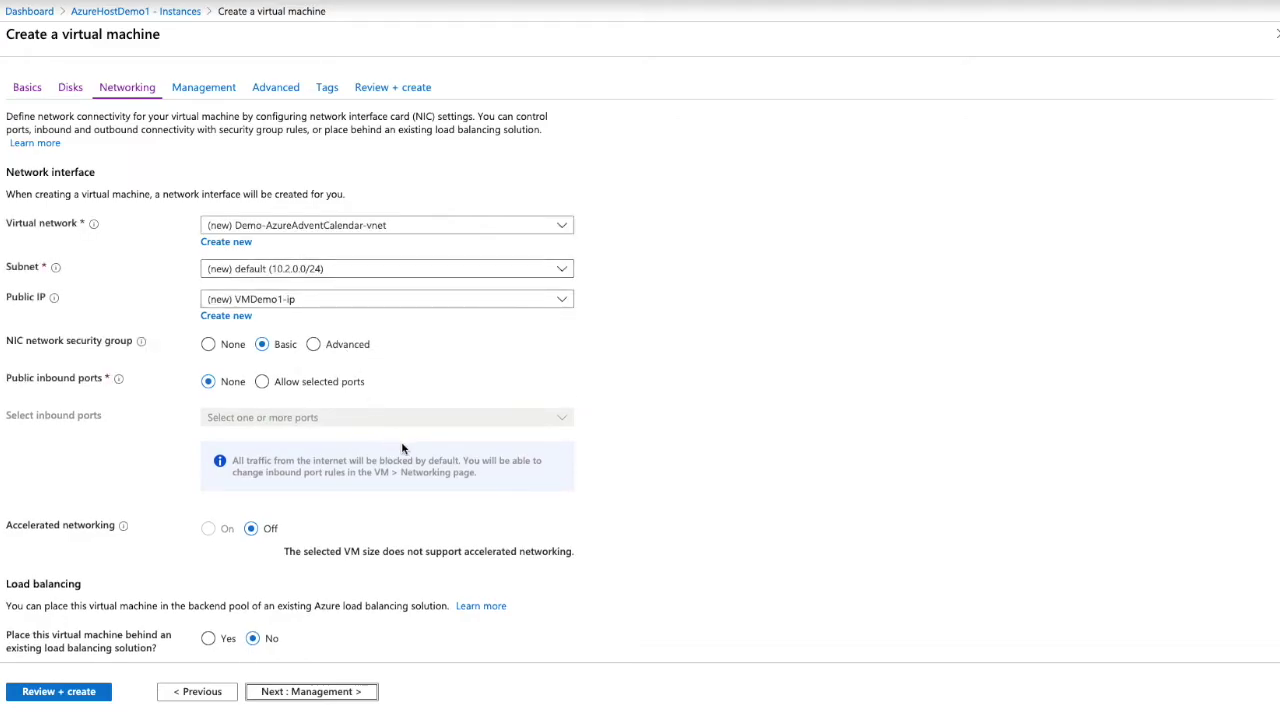
{"action": "scroll", "coordinate": [401, 447], "scroll_direction": "down", "scroll_amount": 1}
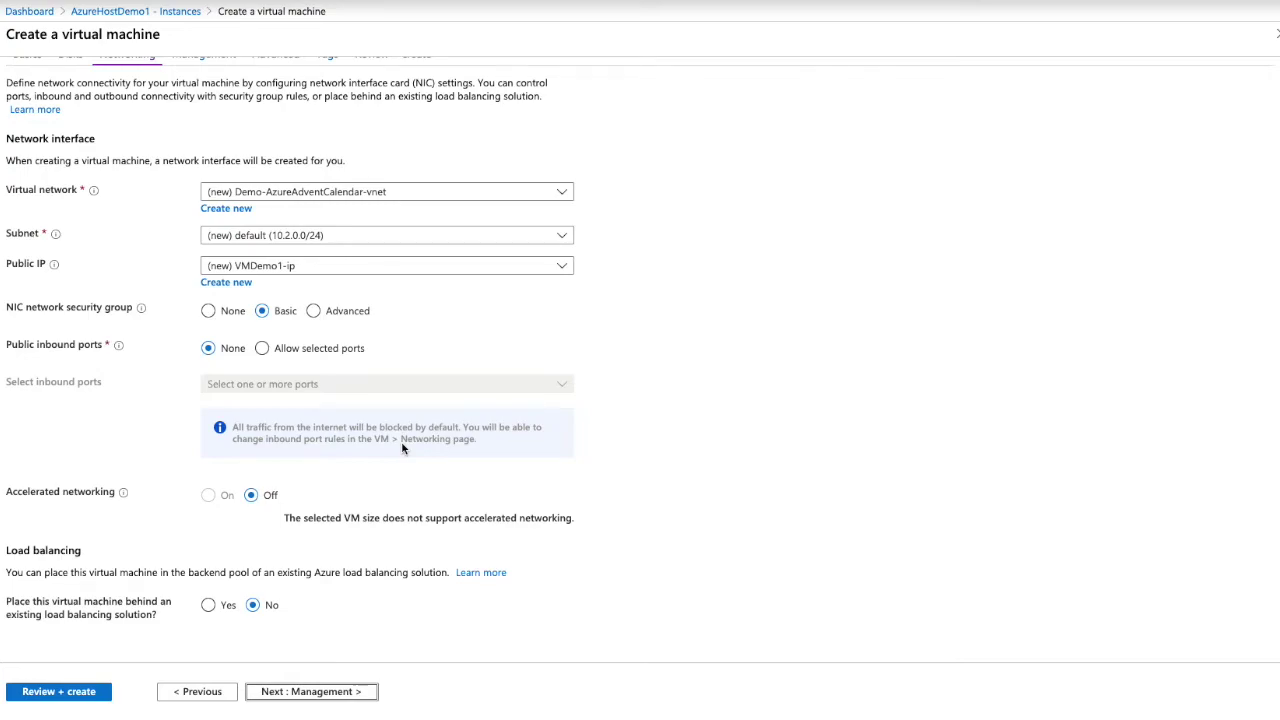
Enable login with AAD credentials in the virtual machine's management settings
{"action": "left_click", "coordinate": [300, 695]}
{"action": "scroll", "coordinate": [454, 369], "scroll_direction": "down", "scroll_amount": 3}
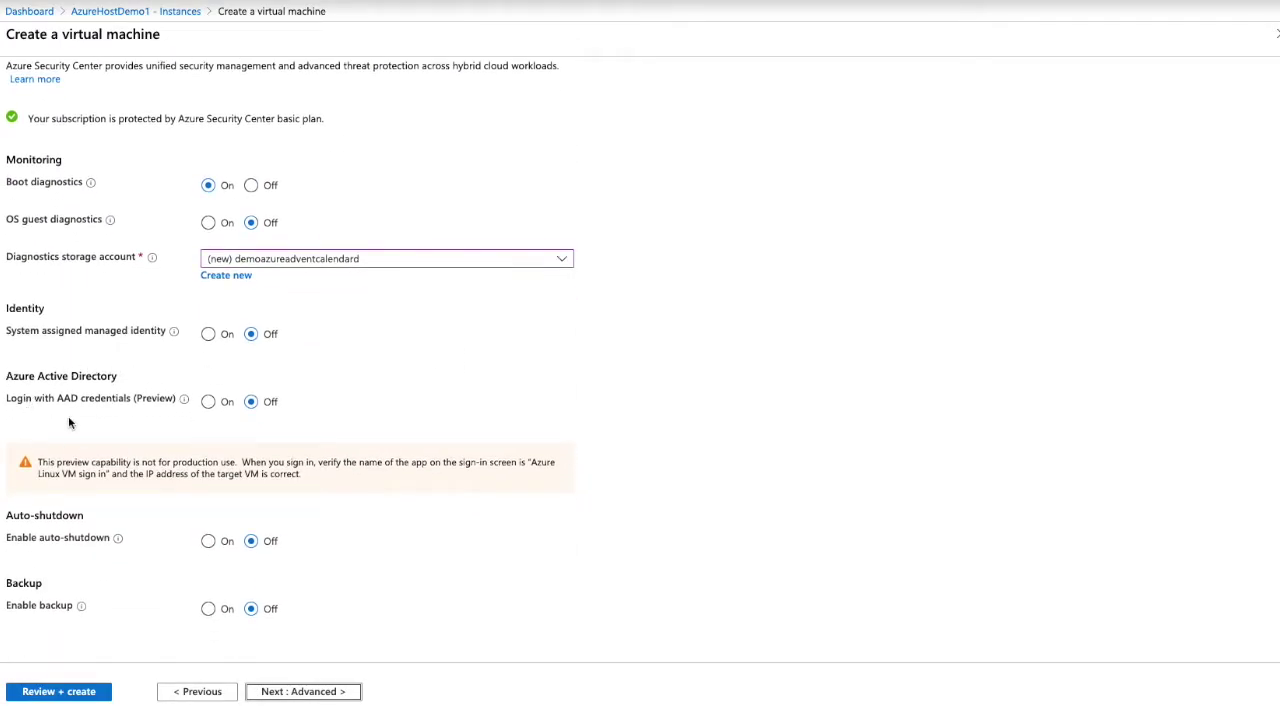
{"action": "mouse_move", "coordinate": [185, 403]}
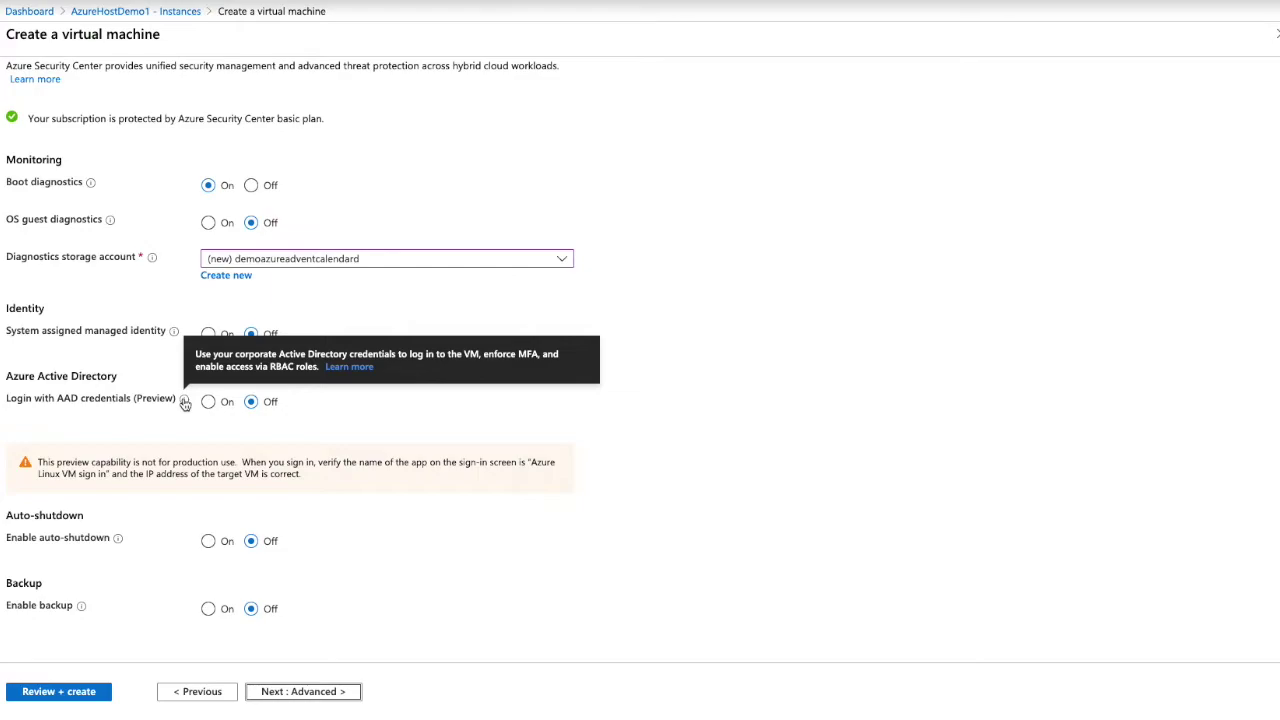
{"action": "left_click", "coordinate": [222, 402]}
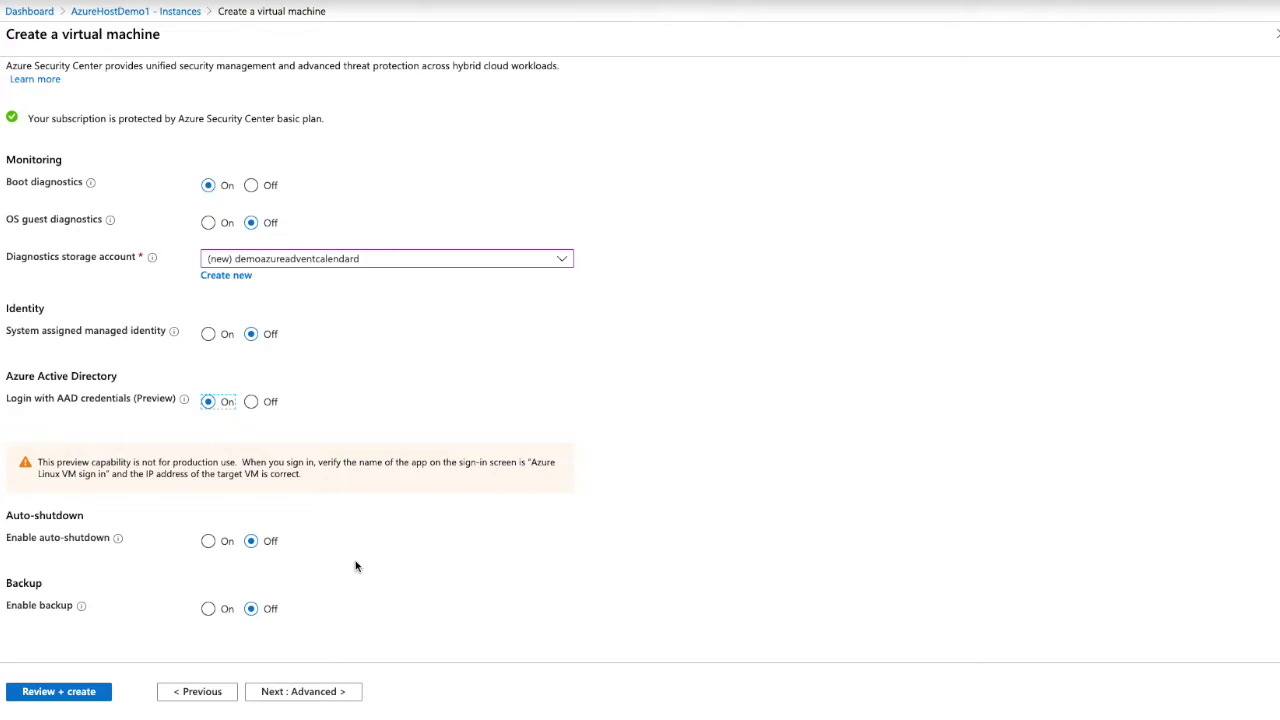
Assign the virtual machine to the AzureHostGroupDemo1 host group in zone 1 and to the AzureHostDemo1 host
{"action": "left_click", "coordinate": [300, 692]}
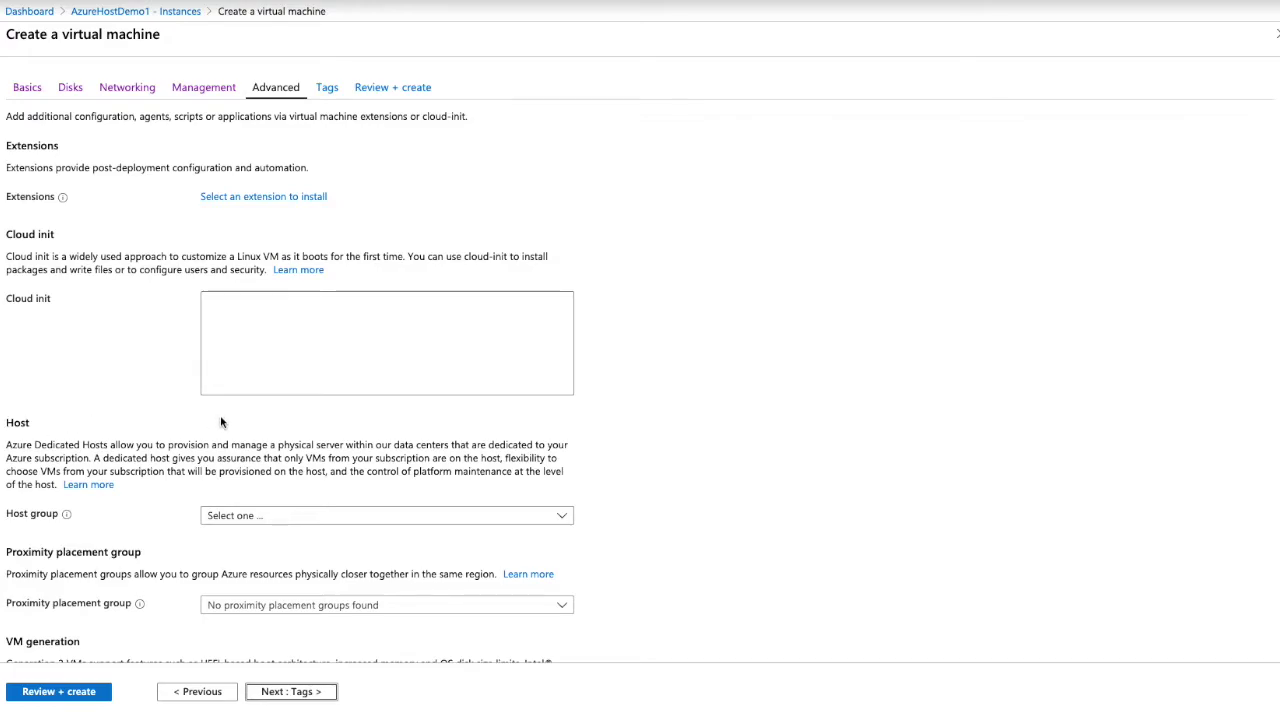
{"action": "left_click", "coordinate": [337, 521]}
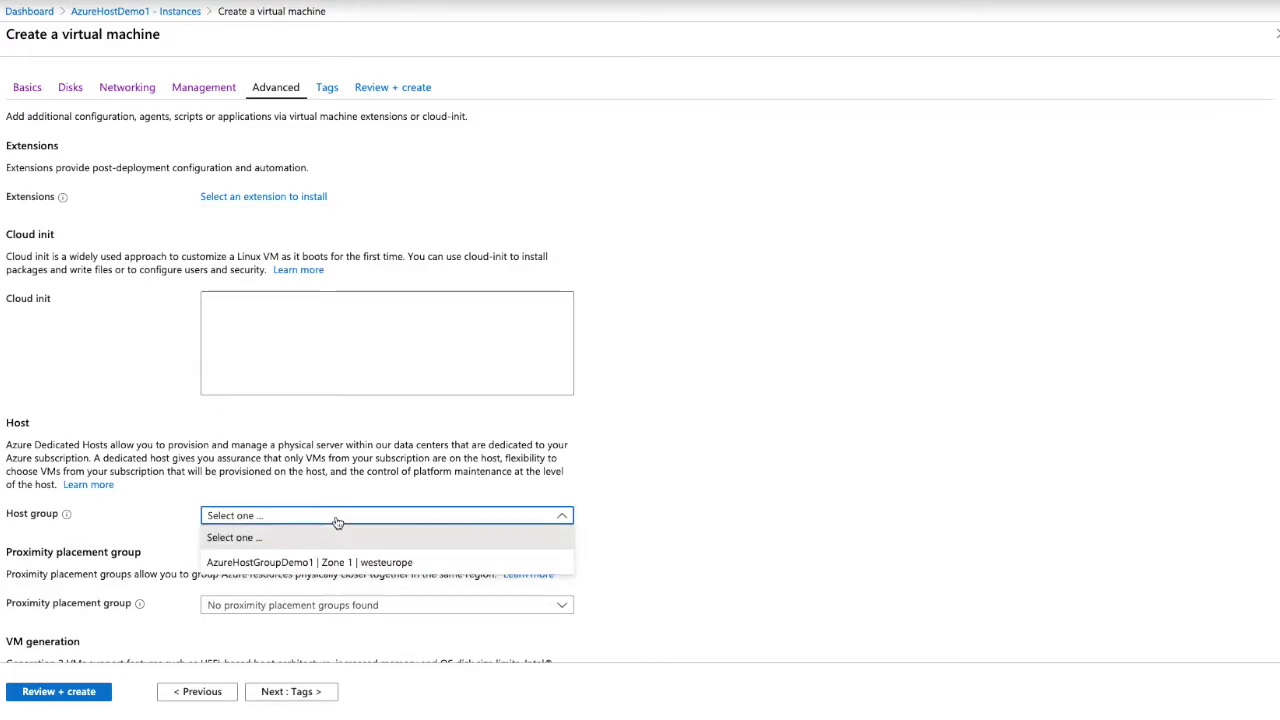
{"action": "left_click", "coordinate": [360, 564]}
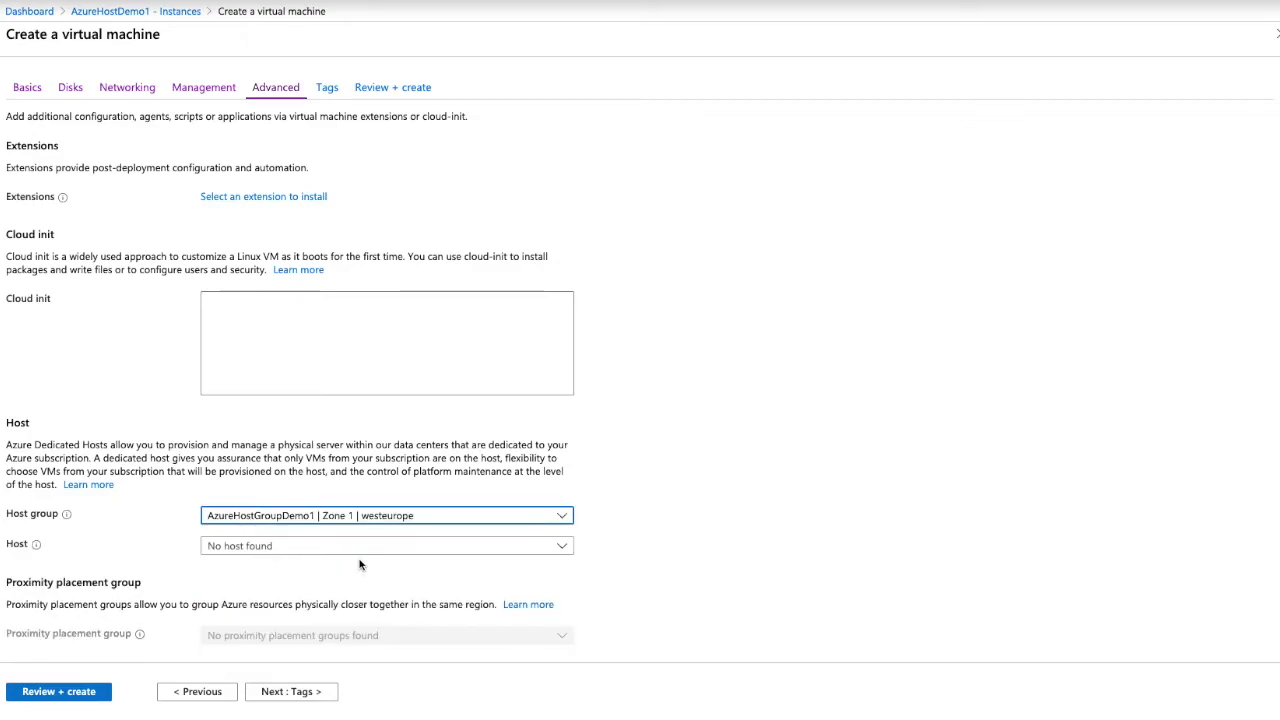
{"action": "left_click", "coordinate": [337, 548]}
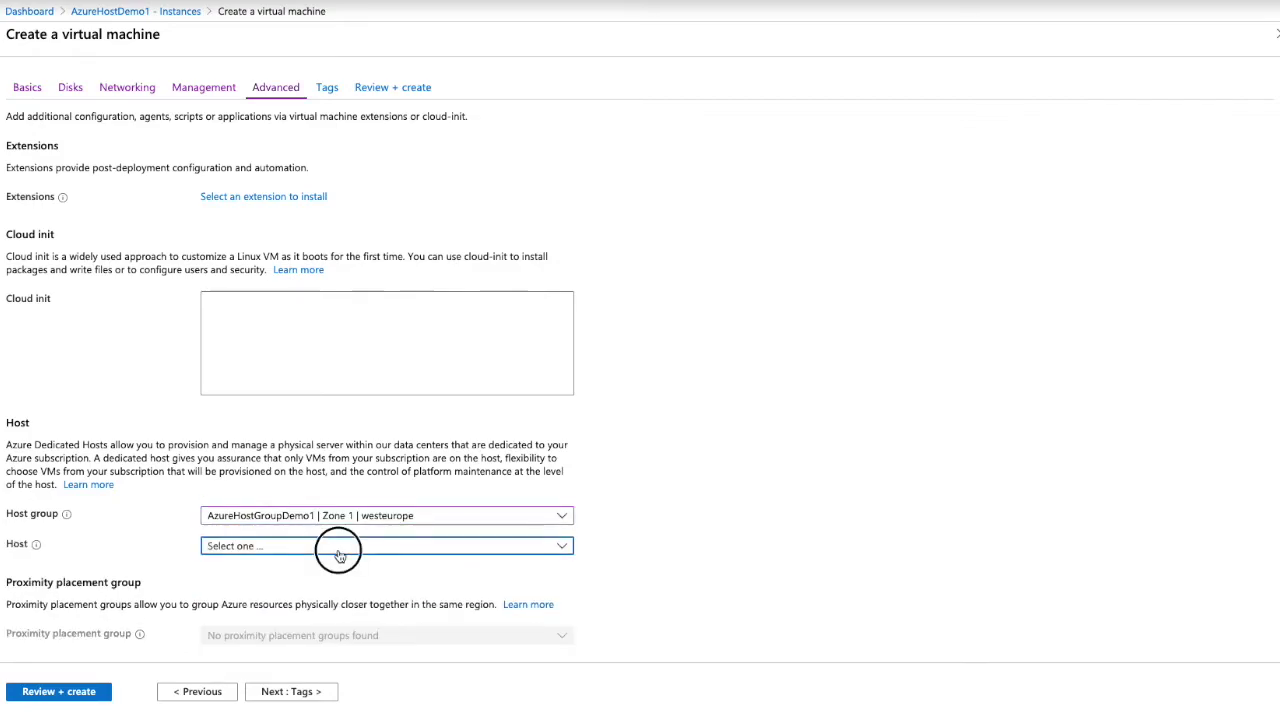
{"action": "left_click", "coordinate": [329, 592]}
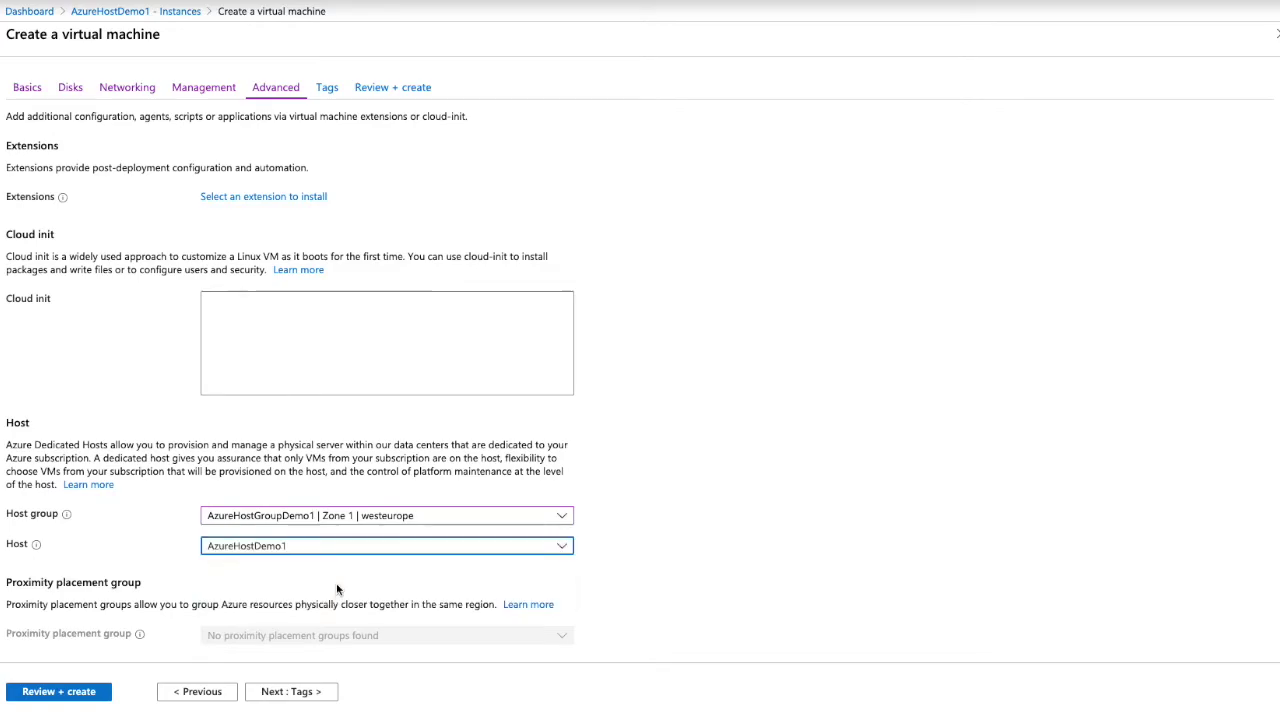
{"action": "scroll", "coordinate": [378, 583], "scroll_direction": "down", "scroll_amount": 2}
{"action": "scroll", "coordinate": [379, 586], "scroll_direction": "down", "scroll_amount": 1}
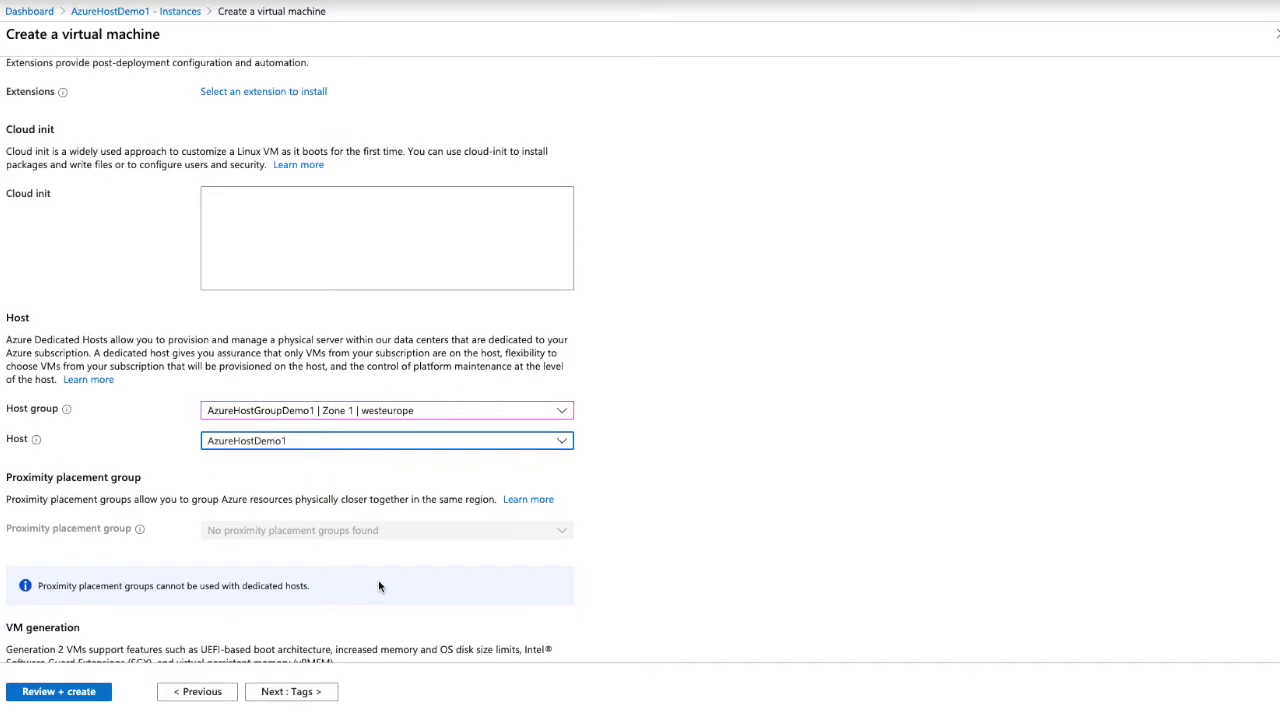
{"action": "scroll", "coordinate": [379, 586], "scroll_direction": "down", "scroll_amount": 4}
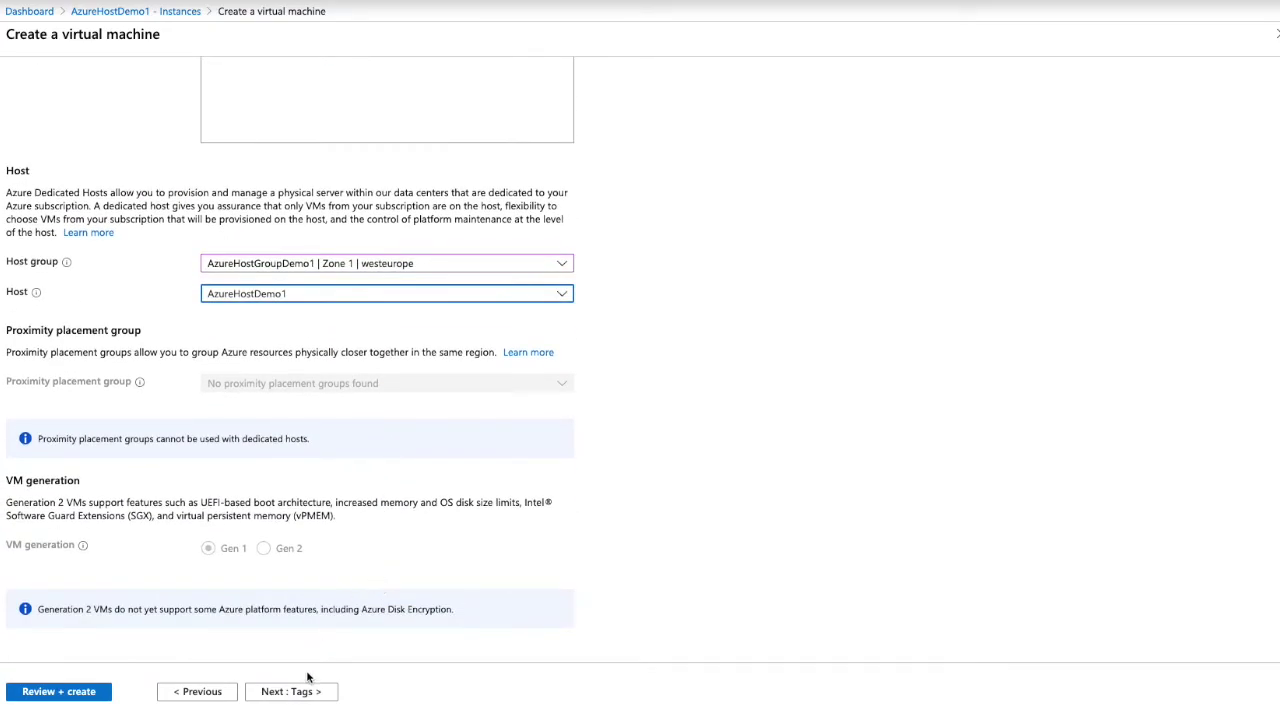
Add a CreatedBy tag with the creator's name as its value, and validate and deploy the virtual machine
{"action": "left_click", "coordinate": [306, 693]}
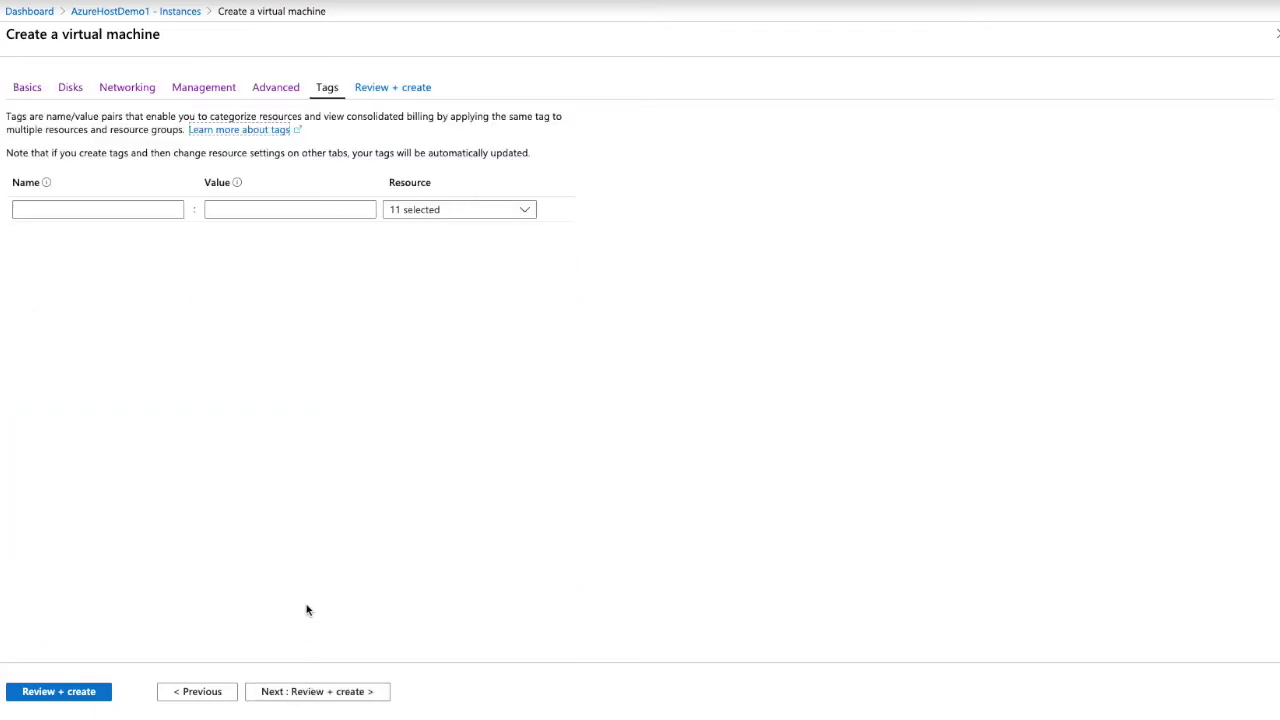
{"action": "left_click", "coordinate": [170, 211]}
{"action": "type", "text": "Cre"}
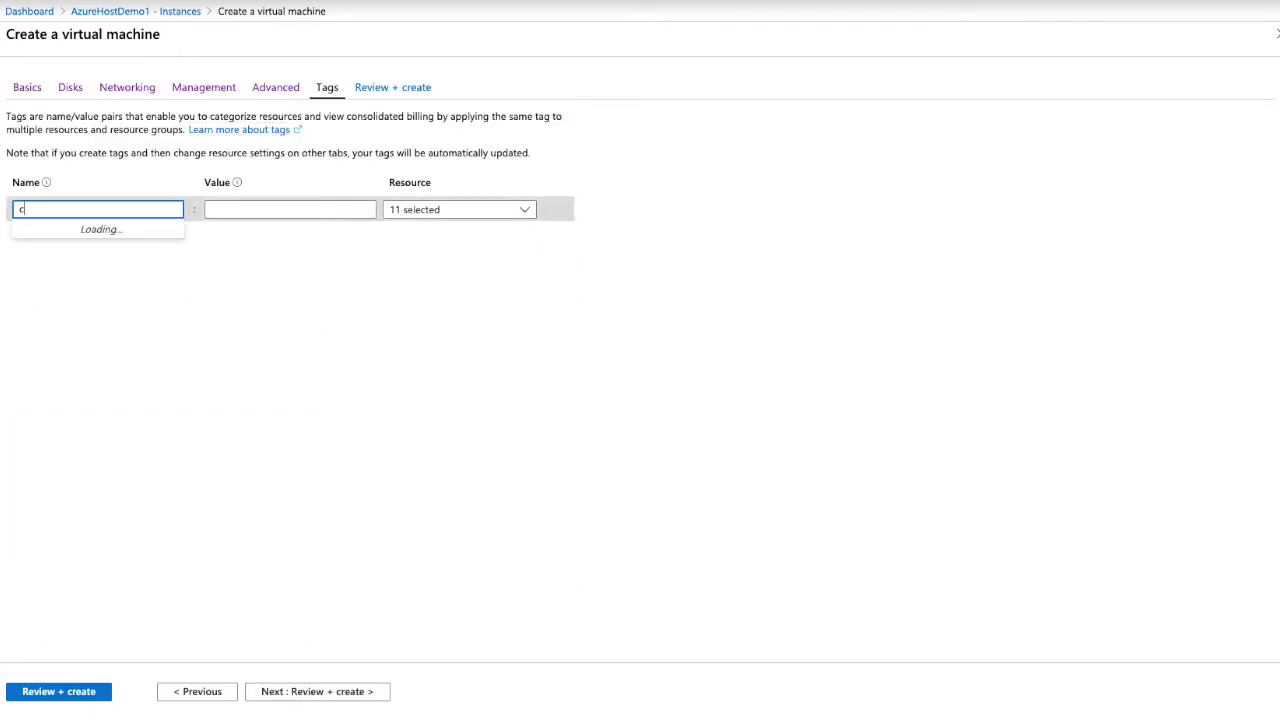
{"action": "left_click", "coordinate": [149, 265]}
{"action": "left_click", "coordinate": [243, 211]}
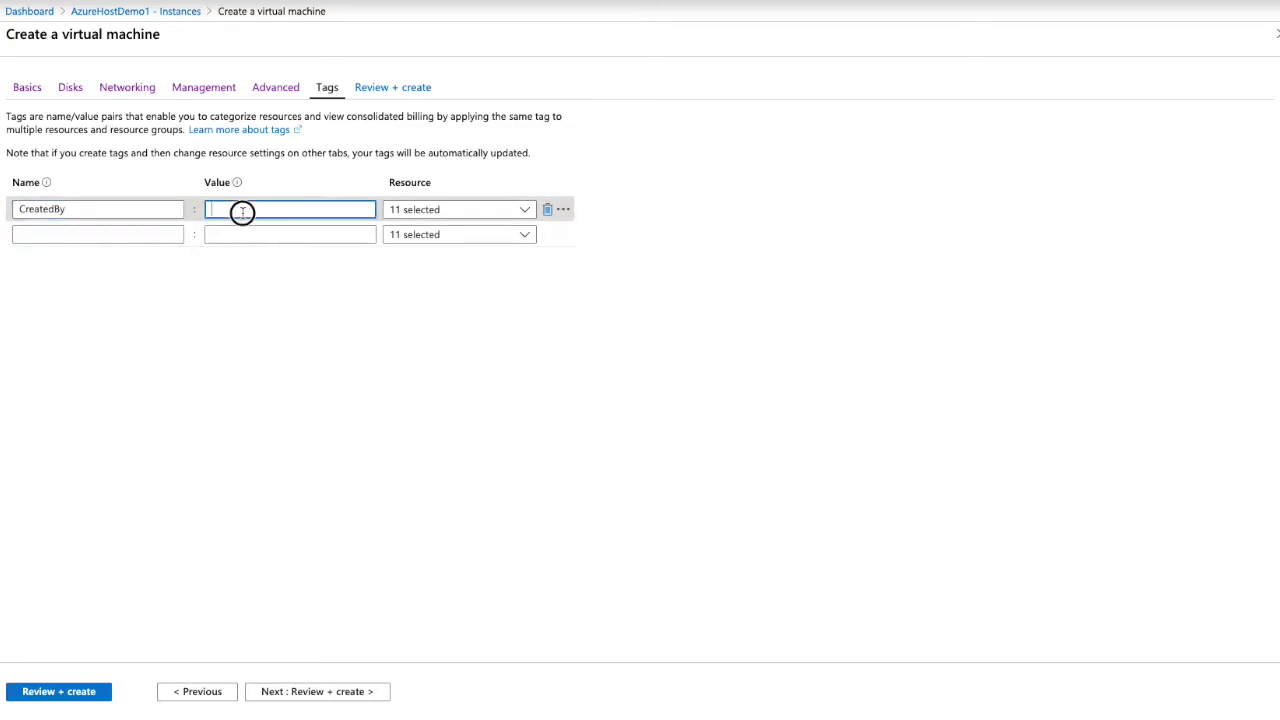
{"action": "left_click", "coordinate": [249, 232]}
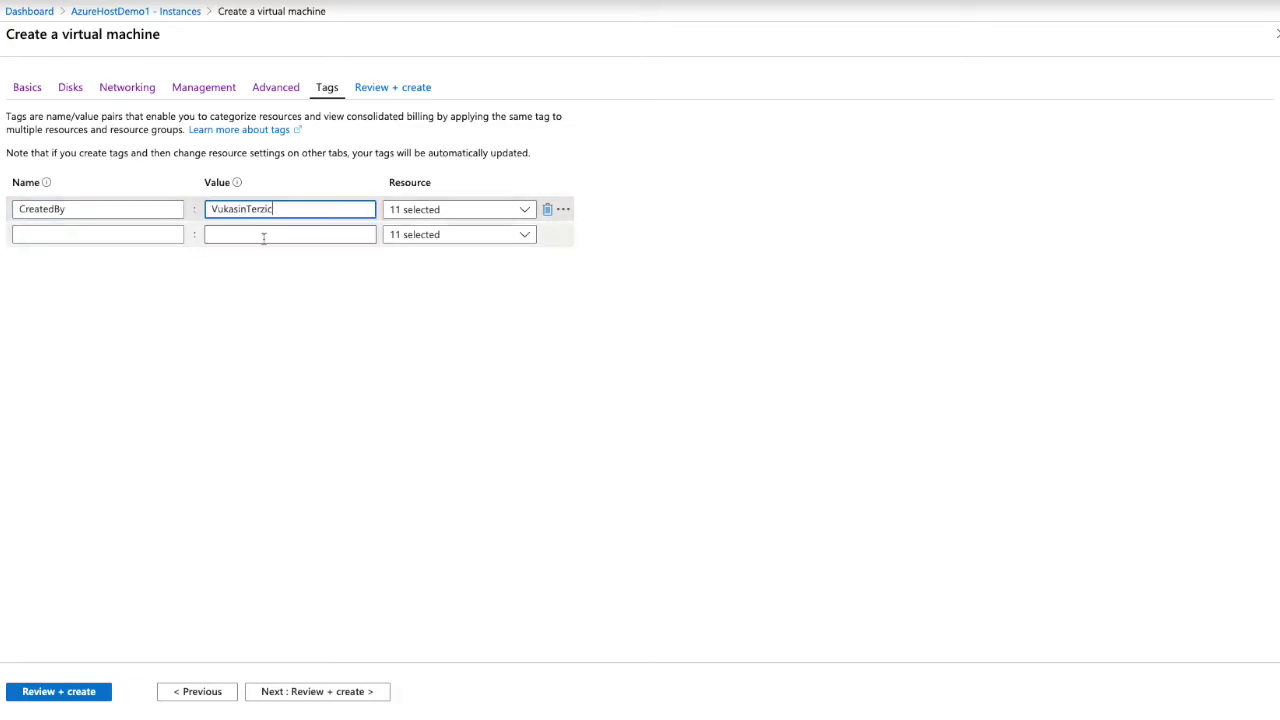
{"action": "left_click", "coordinate": [360, 700]}
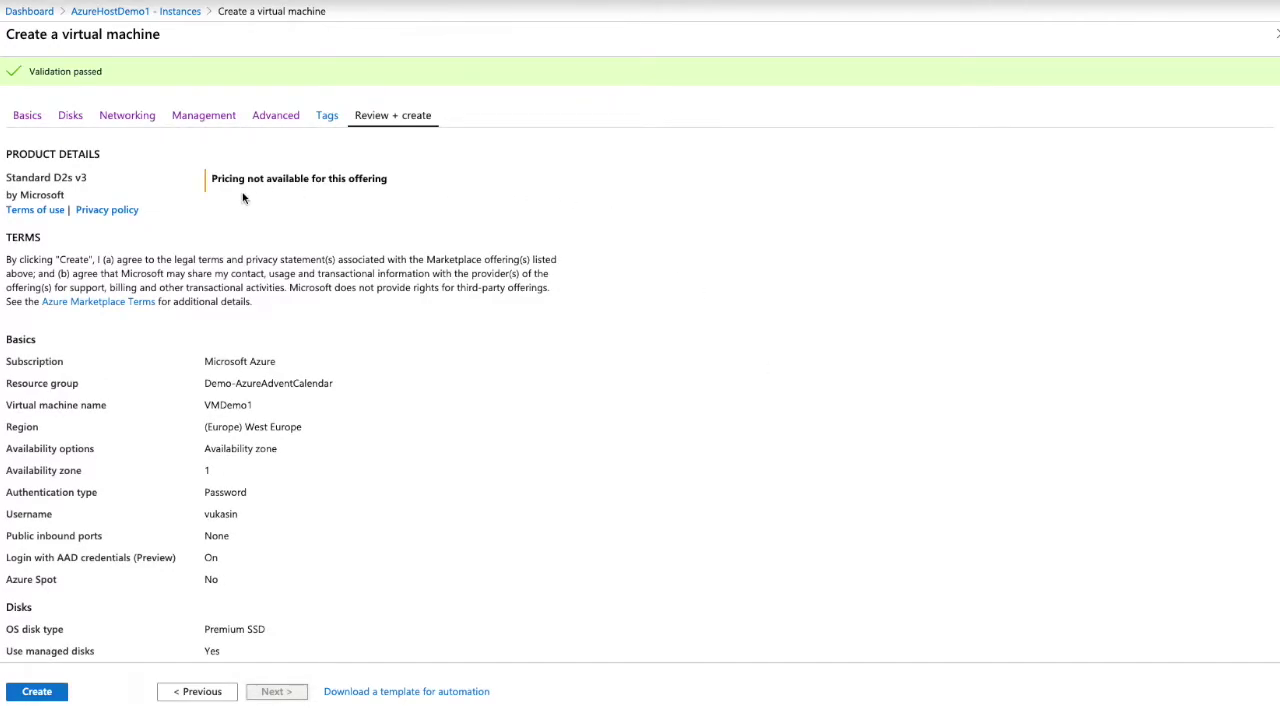
{"action": "left_click", "coordinate": [40, 692]}
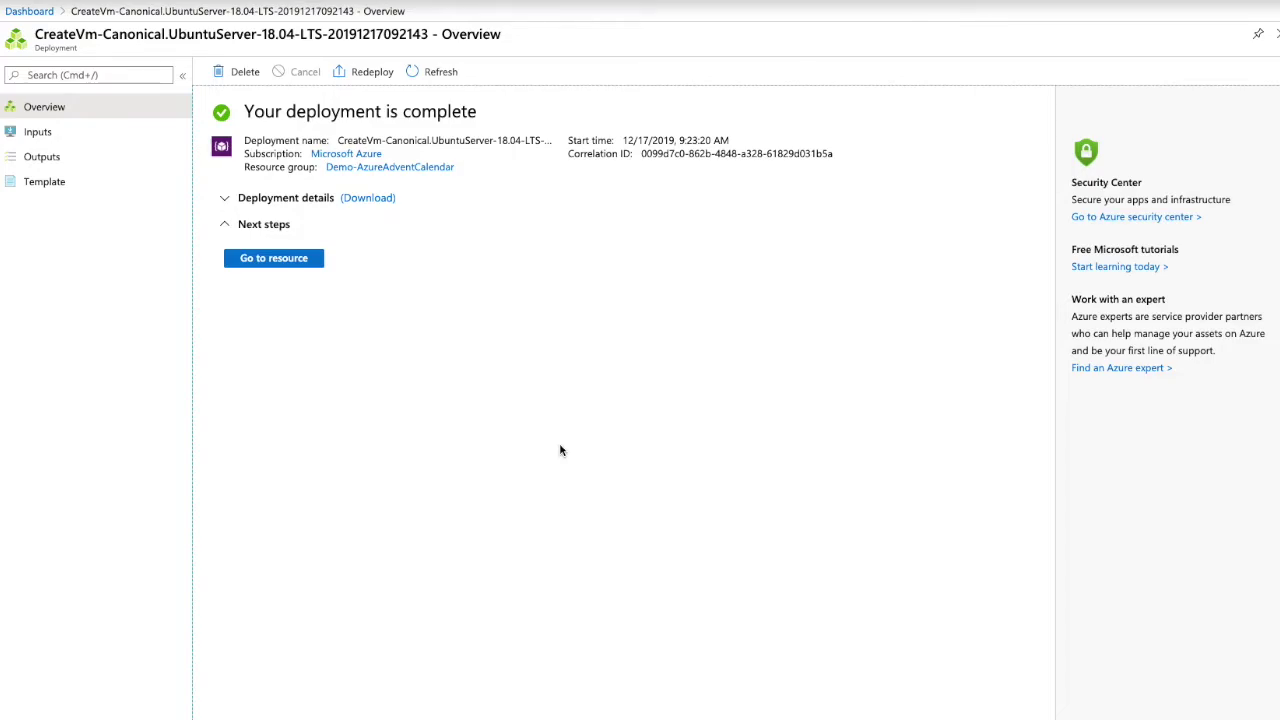
Open the deployed VMDemo1 virtual machine and check its host group and host assignment in the configuration settings
{"action": "left_click", "coordinate": [300, 262]}
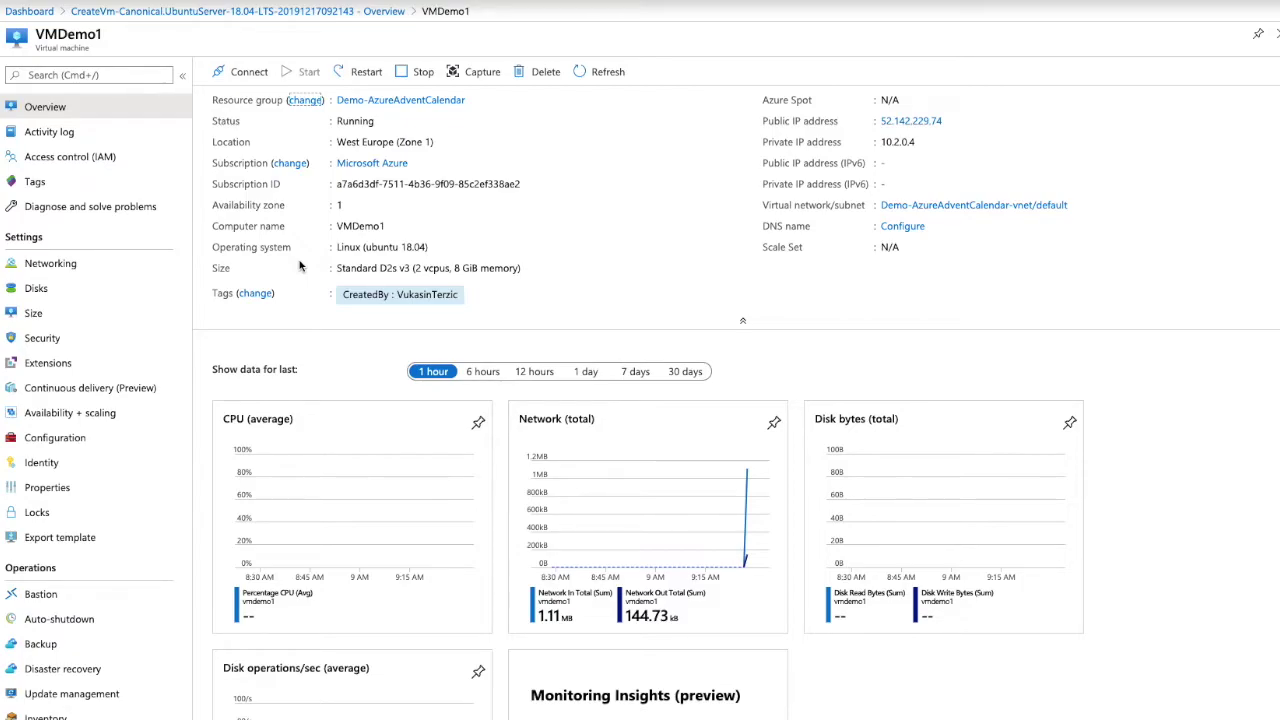
{"action": "left_click", "coordinate": [70, 441]}
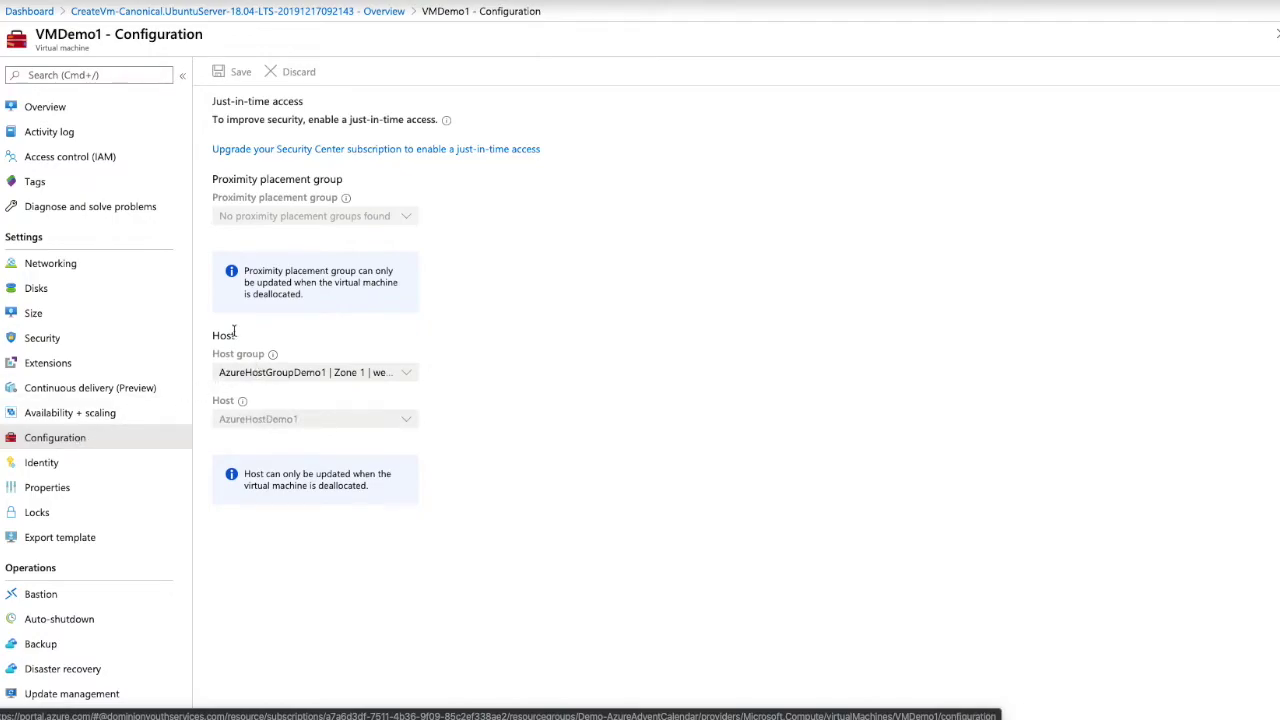
{"action": "mouse_move", "coordinate": [273, 355]}
Open AzureHostDemo1 from the Demo-AzureAdventCalendar resource group and examine its available VM capacity for Standard_D2s_v3
{"action": "left_click", "coordinate": [64, 107]}
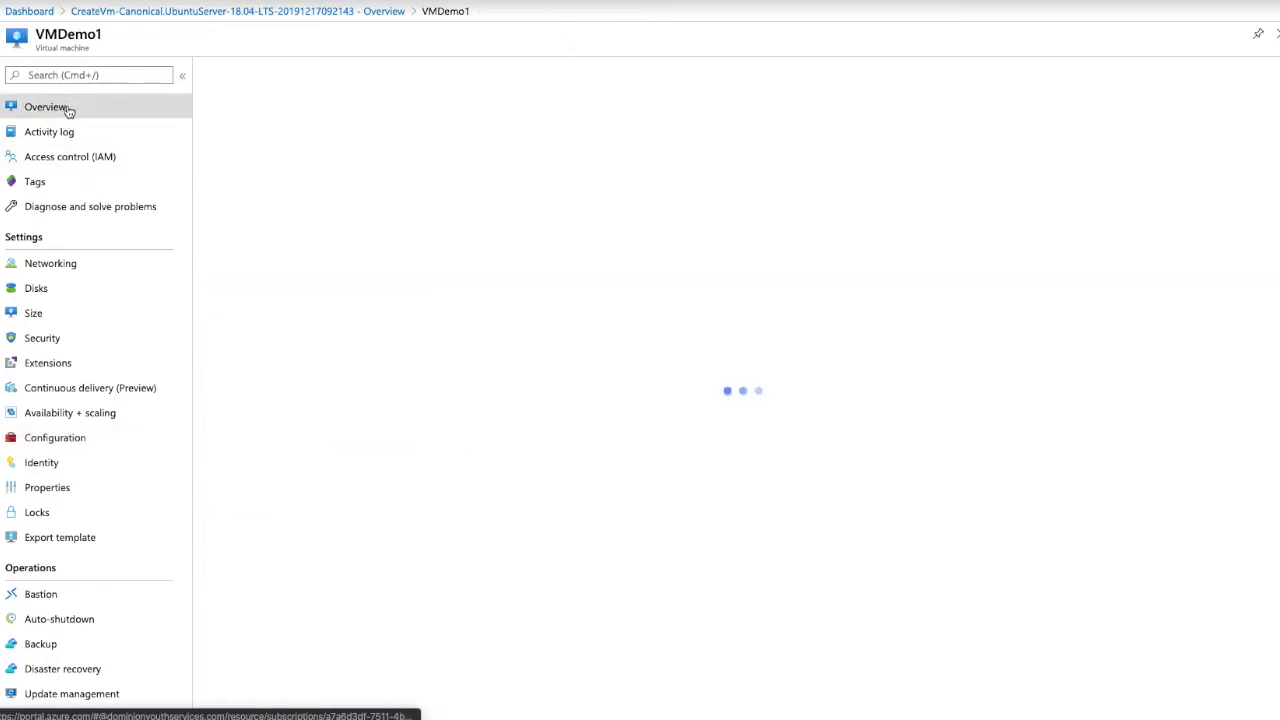
{"action": "left_click", "coordinate": [414, 100]}
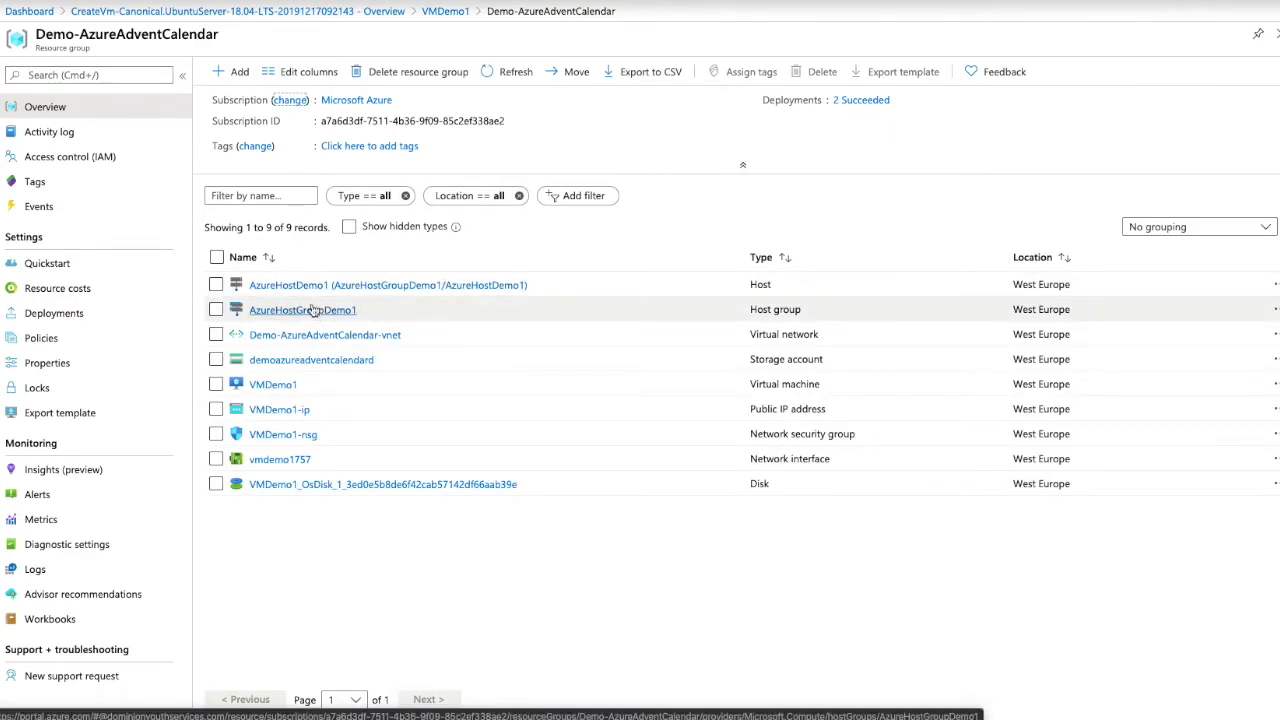
{"action": "left_click", "coordinate": [306, 285]}
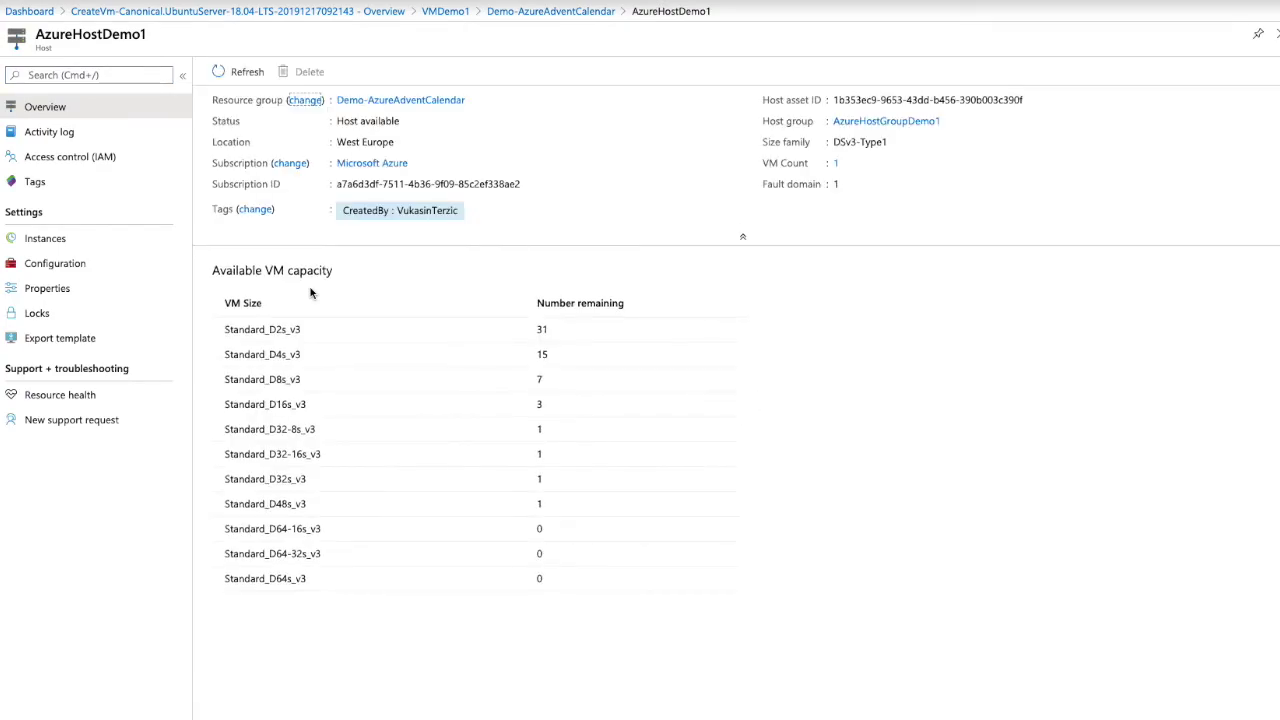
{"action": "left_click", "coordinate": [548, 330]}
{"action": "left_click_drag", "start_coordinate": [541, 329], "coordinate": [585, 335]}
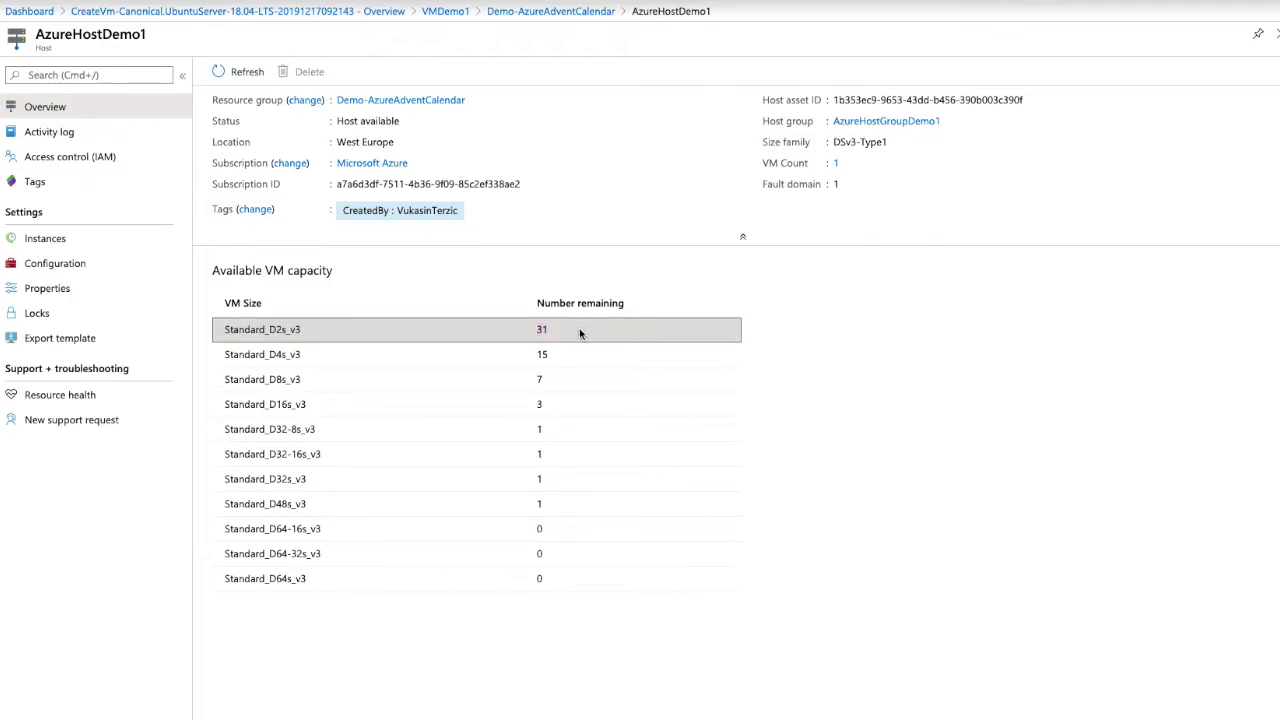
{"action": "left_click", "coordinate": [549, 332]}
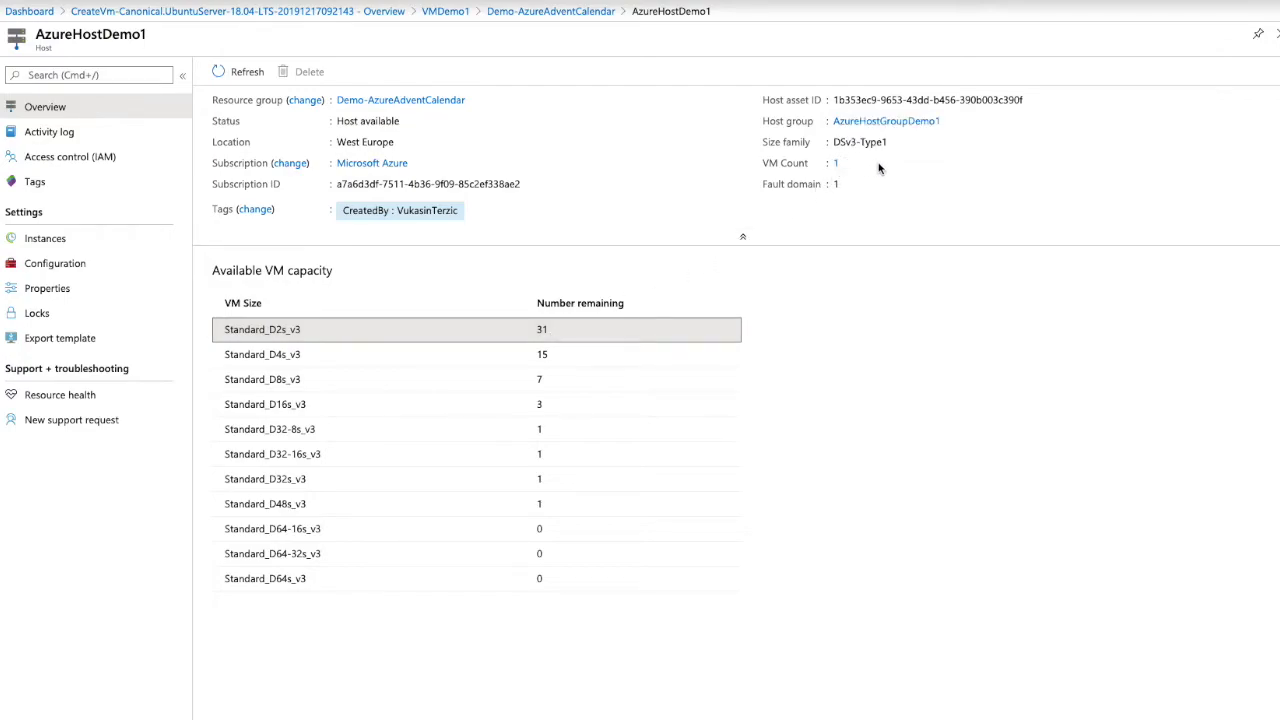
Review the virtual machine instances on AzureHostDemo1 and the requirement for removing an instance from the host
{"action": "left_click", "coordinate": [40, 240]}
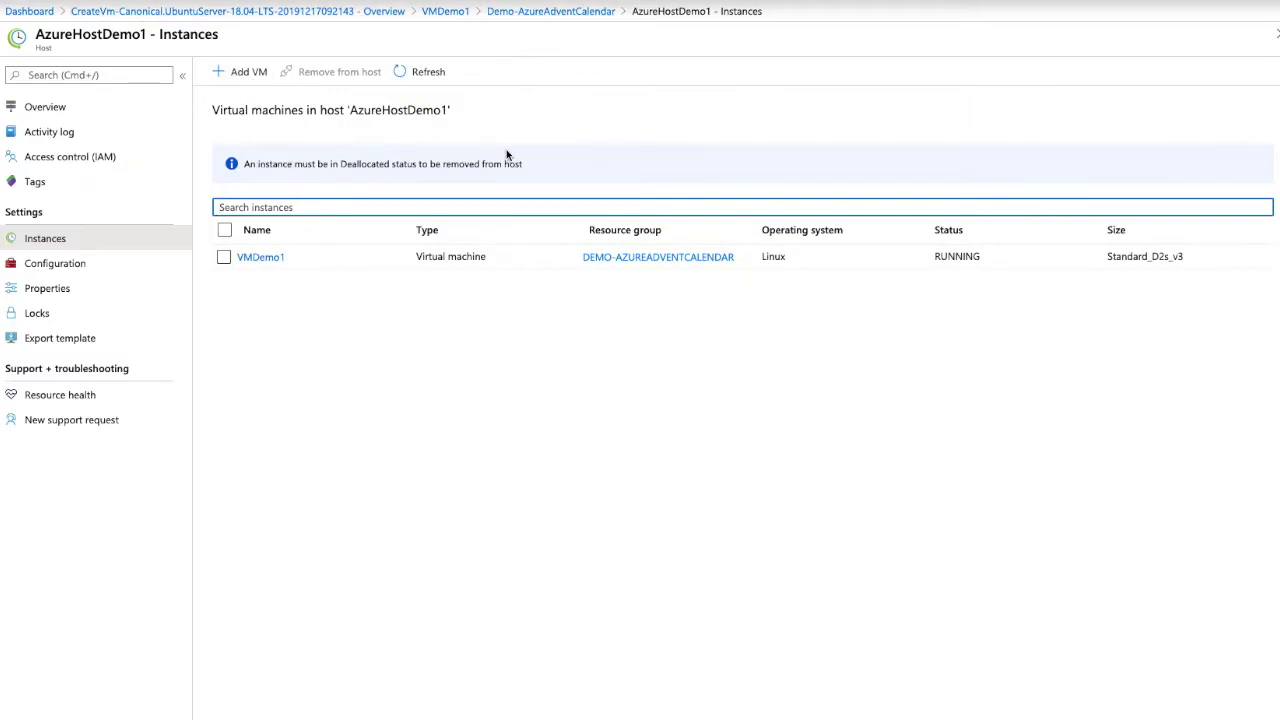
{"action": "left_click", "coordinate": [224, 258]}
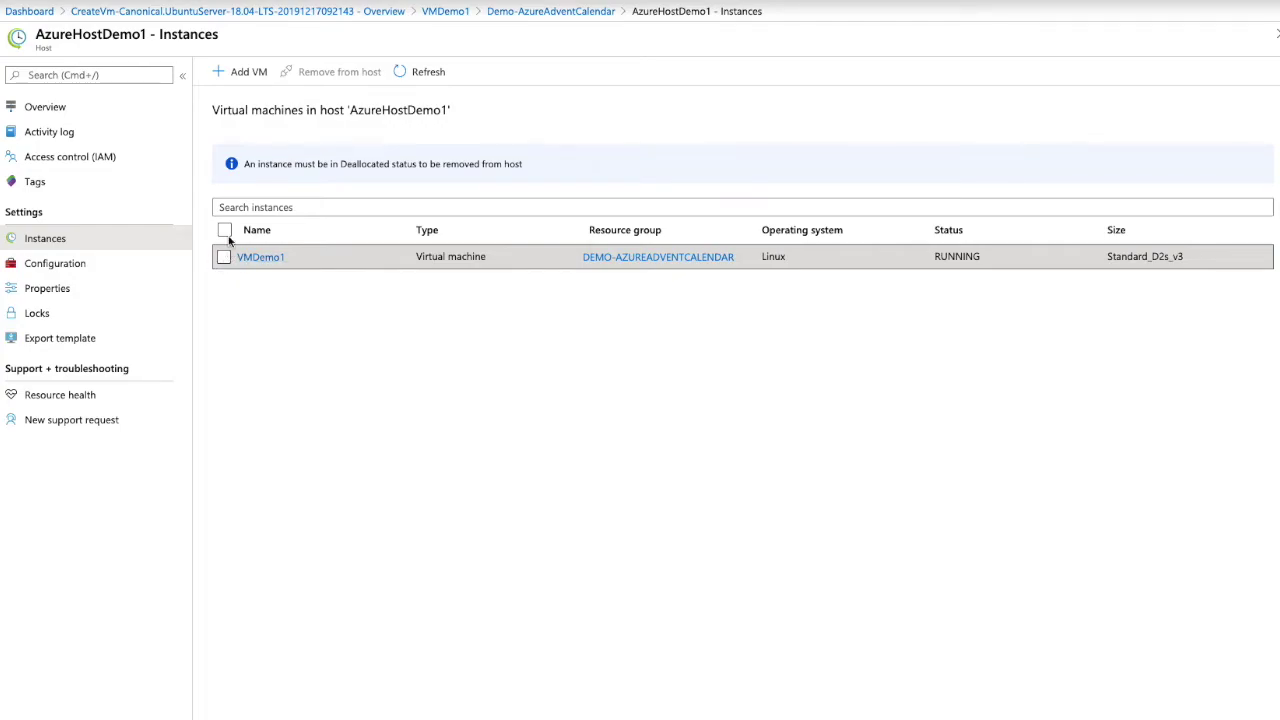
{"action": "left_click", "coordinate": [244, 161]}
{"action": "left_click_drag", "start_coordinate": [244, 161], "coordinate": [540, 164]}
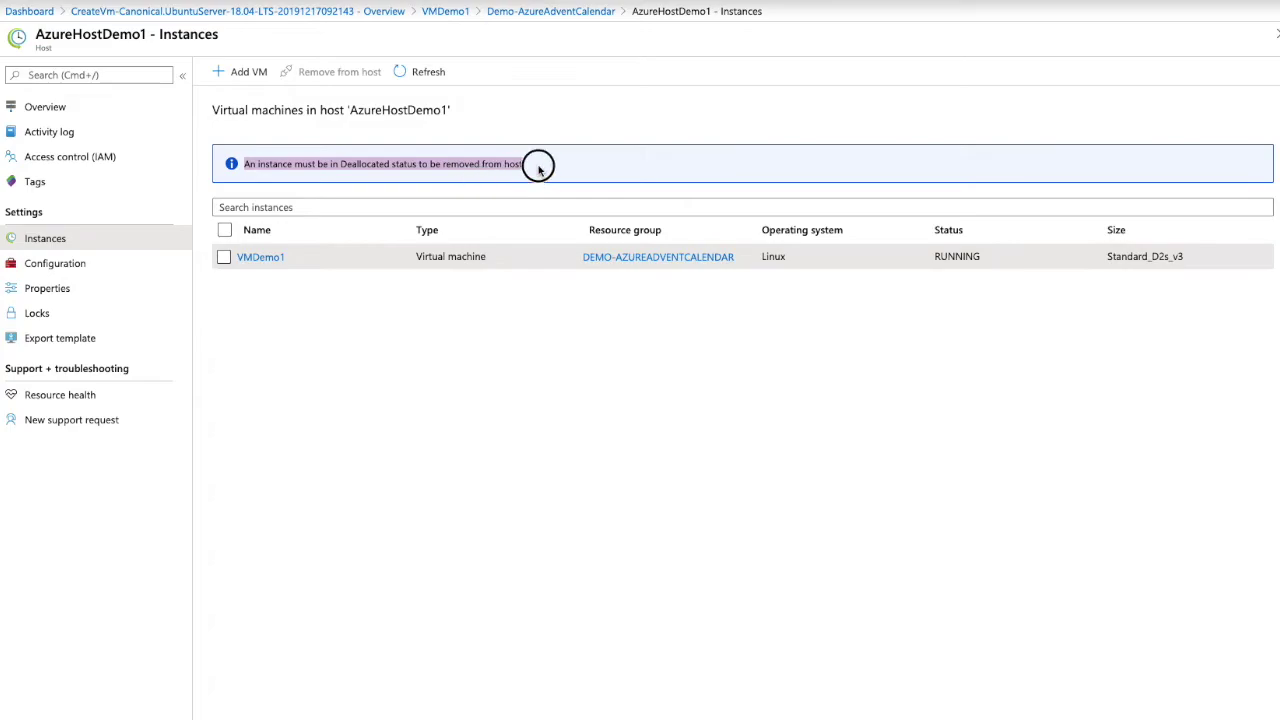
{"action": "left_click", "coordinate": [518, 366]}
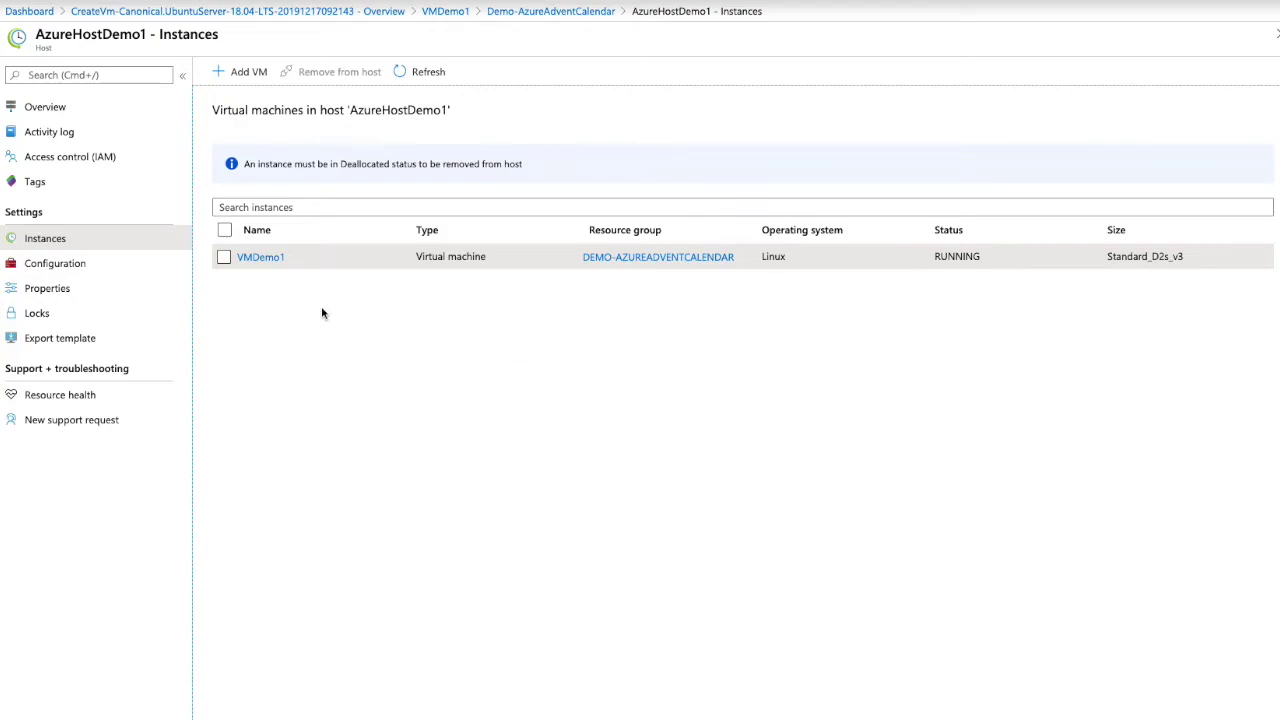
Stop the VMDemo1 virtual machine and refresh its status until it is deallocated
{"action": "left_click", "coordinate": [265, 258]}
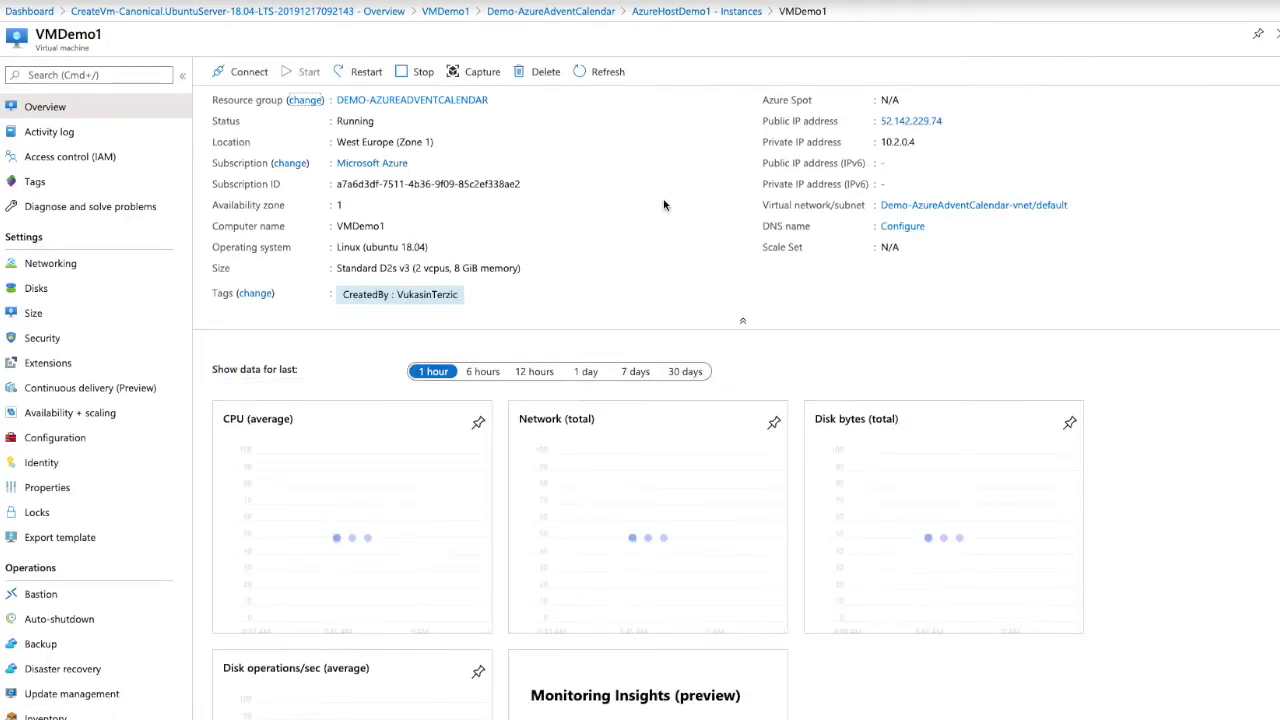
{"action": "left_click", "coordinate": [415, 72]}
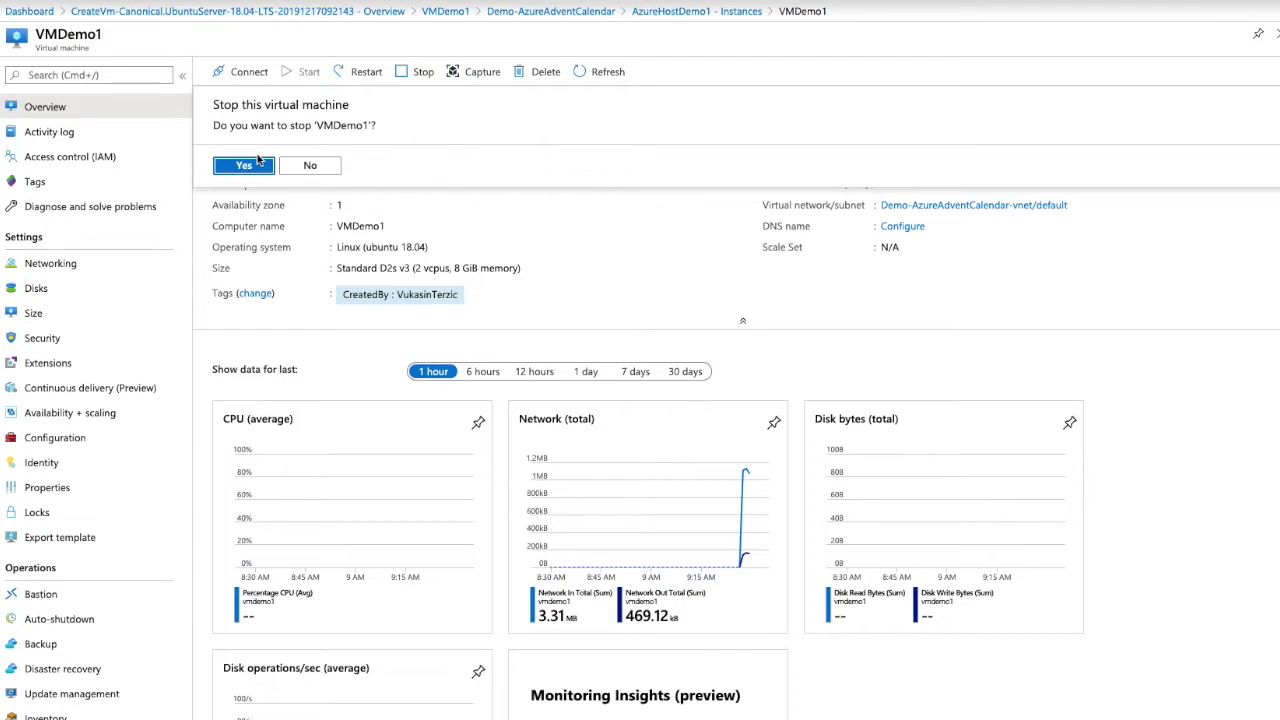
{"action": "left_click", "coordinate": [244, 163]}
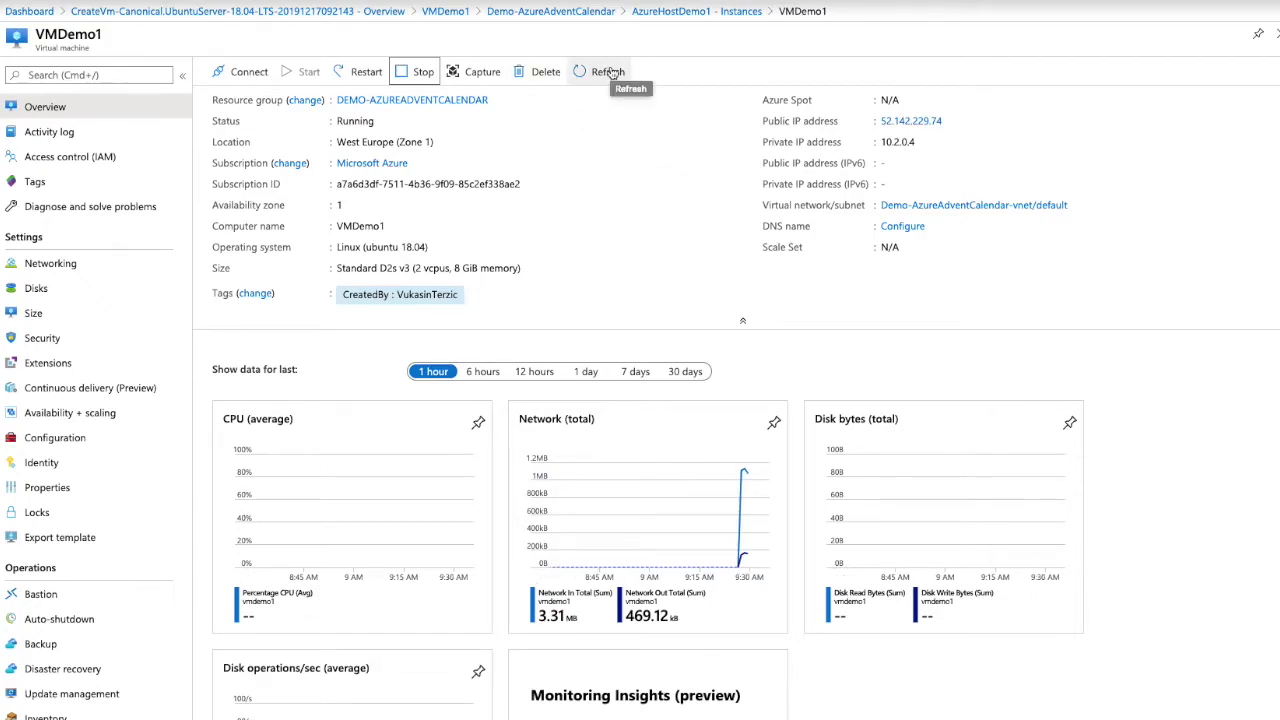
{"action": "left_click", "coordinate": [609, 72]}
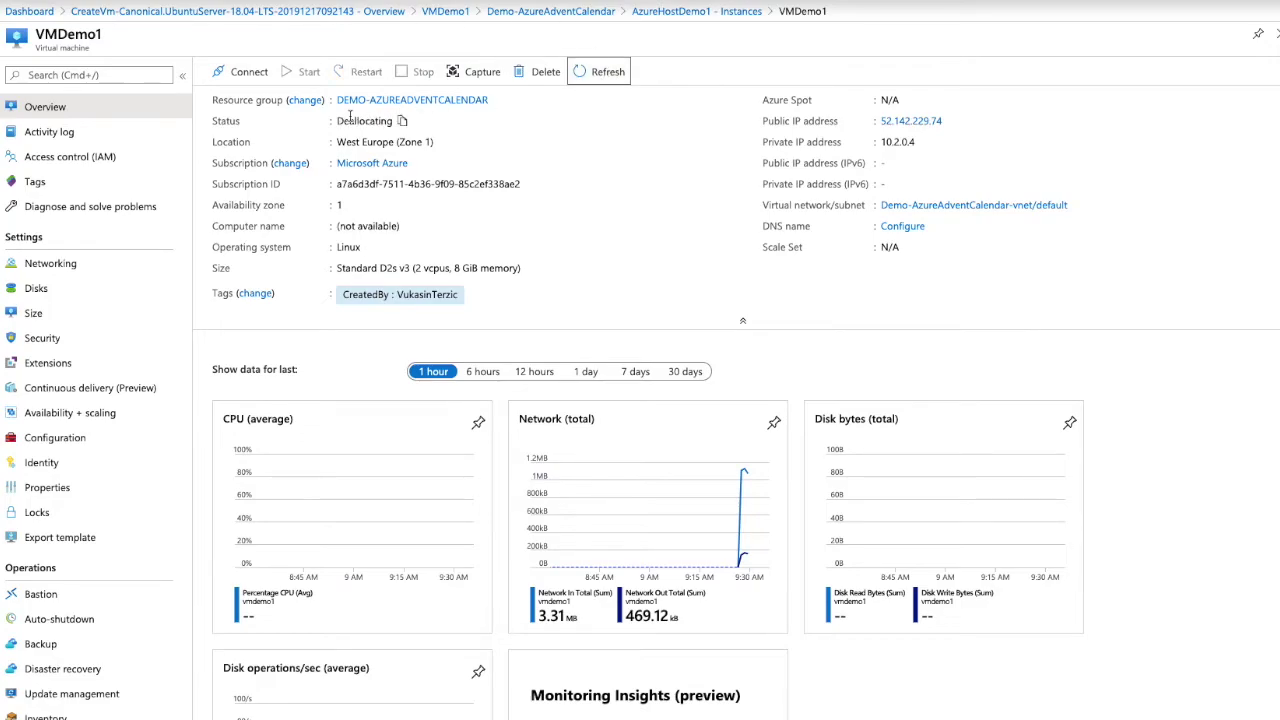
{"action": "left_click", "coordinate": [626, 170]}
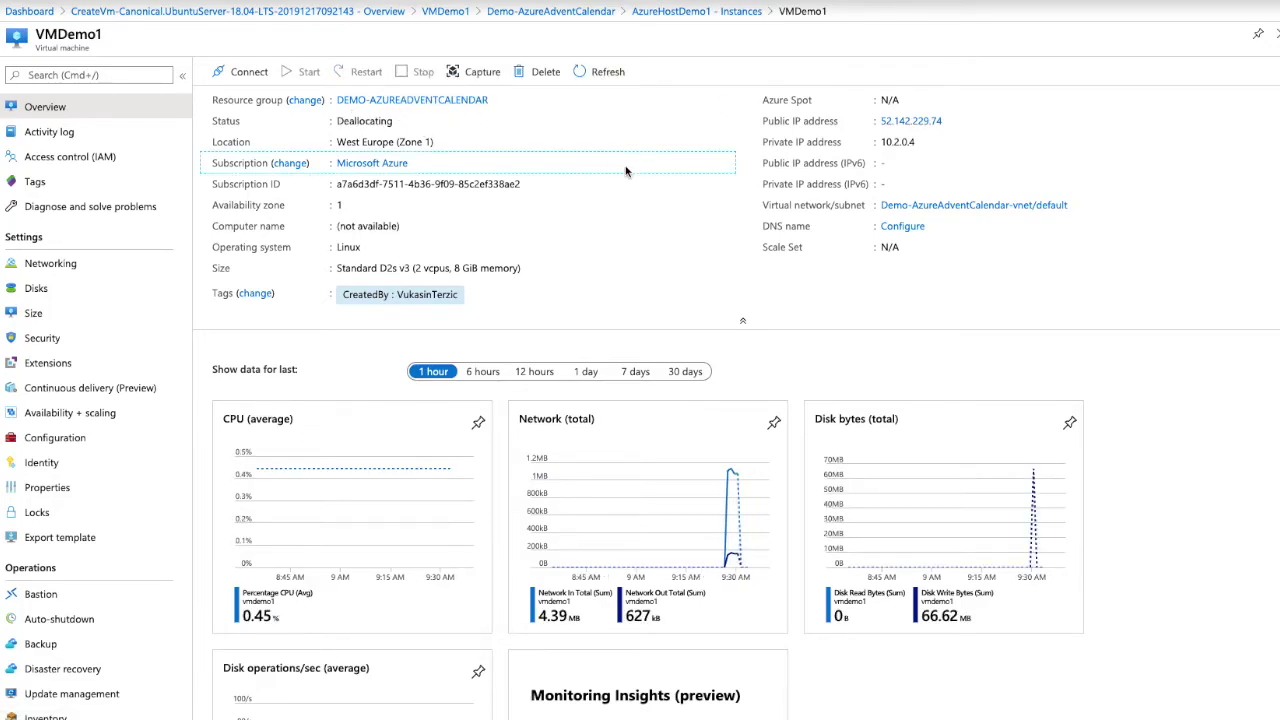
{"action": "left_click", "coordinate": [605, 72]}
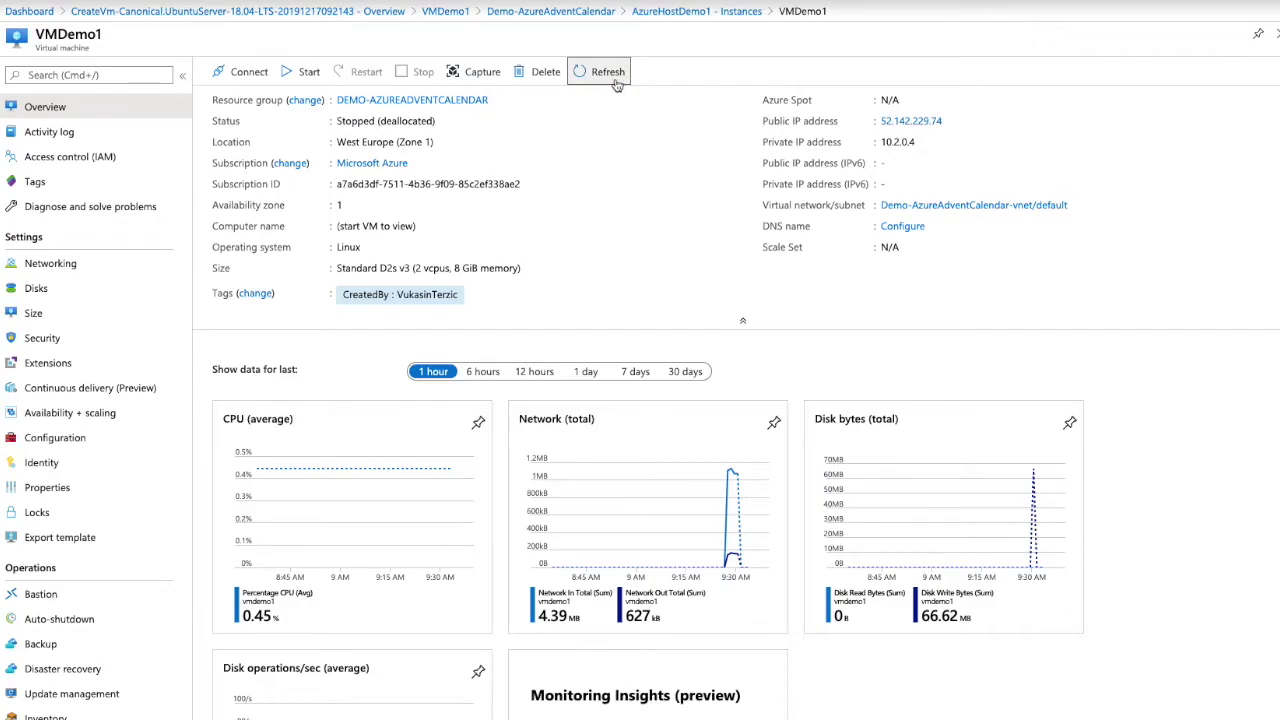
Remove VMDemo1 from its dedicated host by setting the host group to (none) in its configuration, and save the change
{"action": "left_click", "coordinate": [71, 442]}
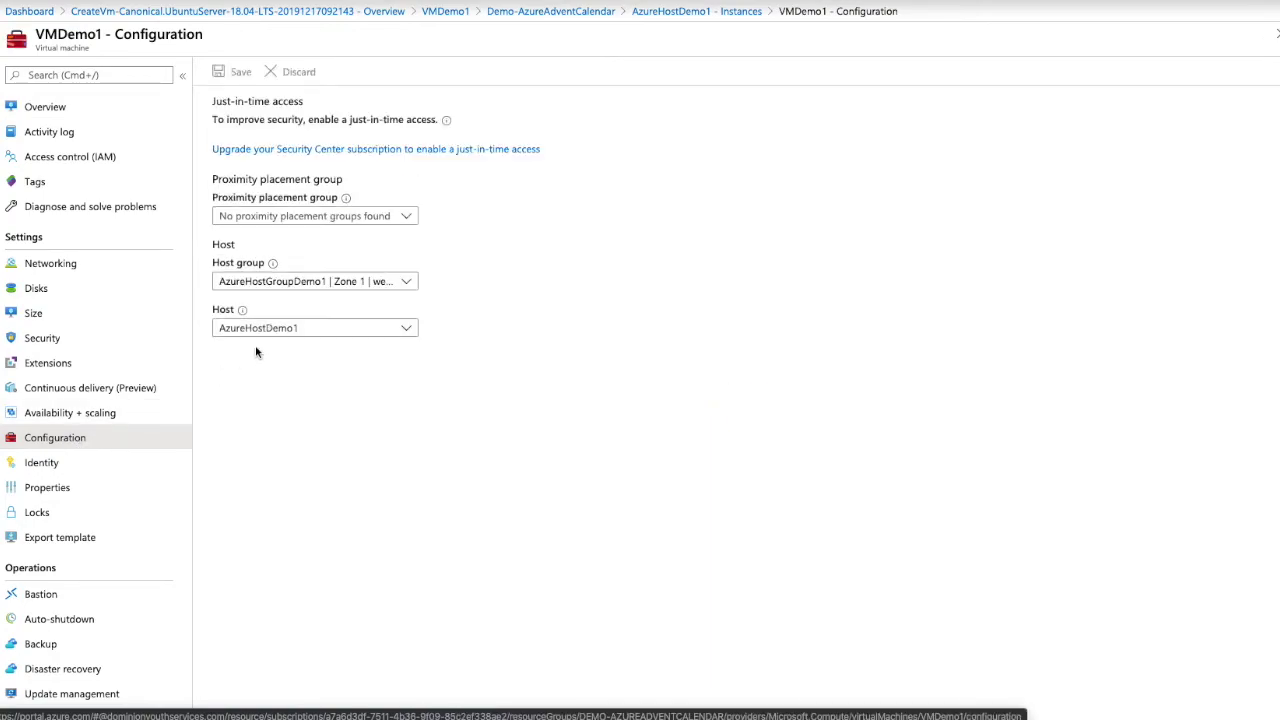
{"action": "left_click", "coordinate": [302, 290]}
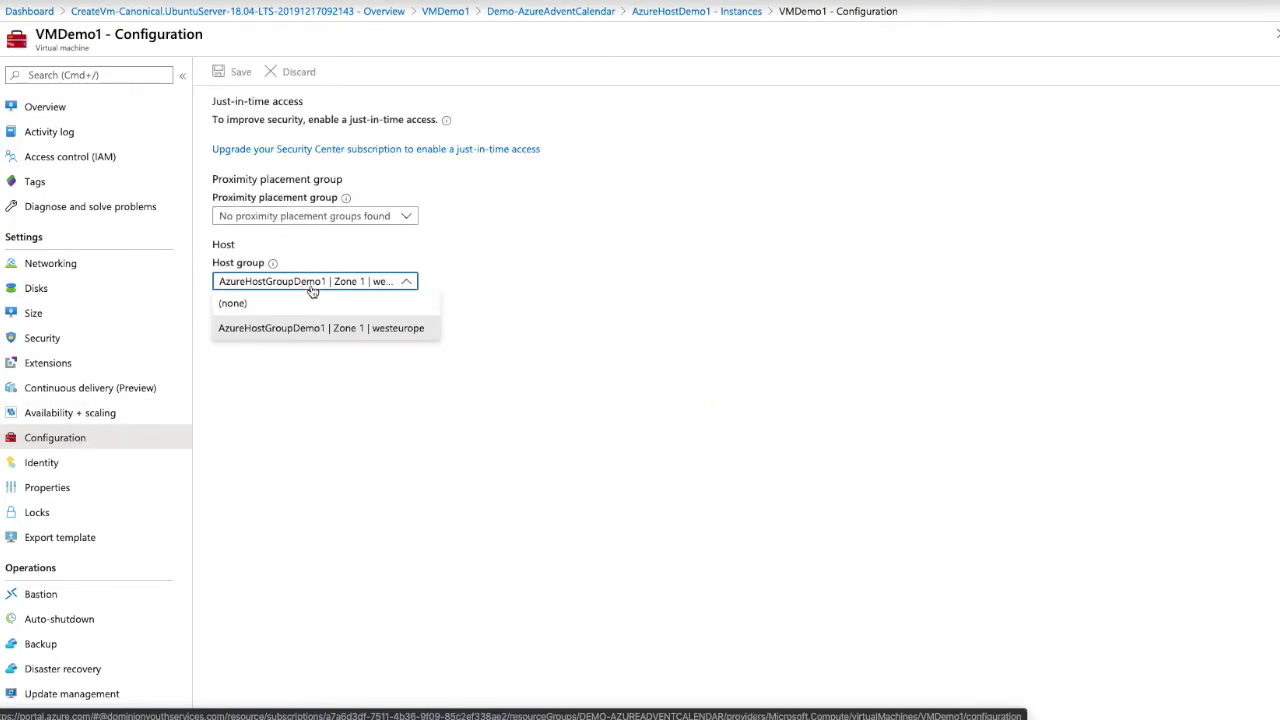
{"action": "left_click", "coordinate": [266, 301]}
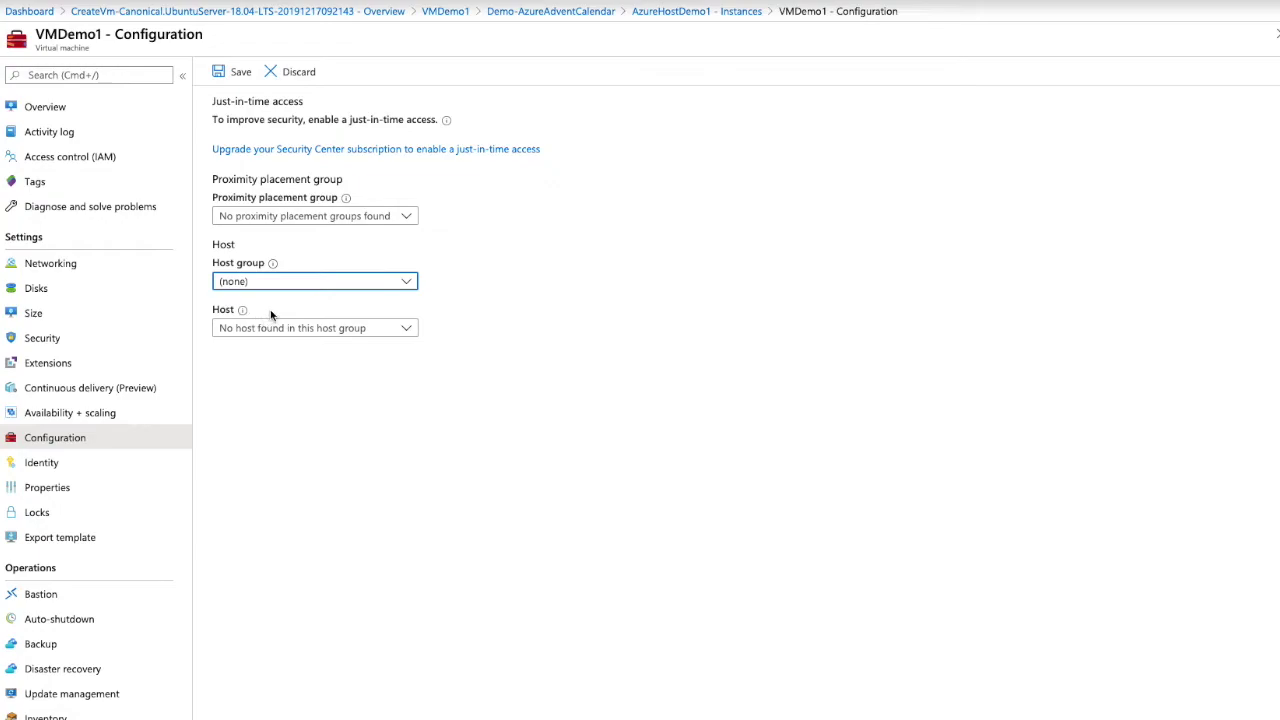
{"action": "left_click", "coordinate": [234, 72]}
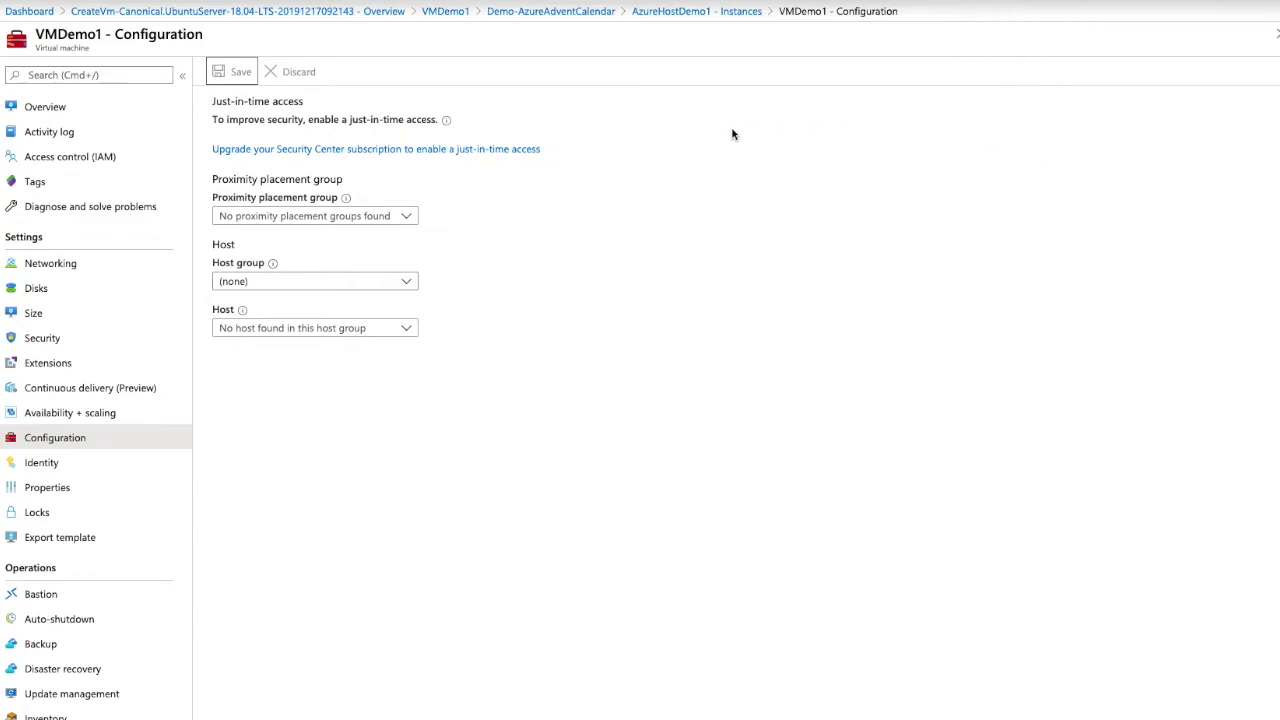
Refresh the instance list of AzureHostDemo1 and check the host's VM count and available VM capacity
{"action": "left_click", "coordinate": [685, 12]}
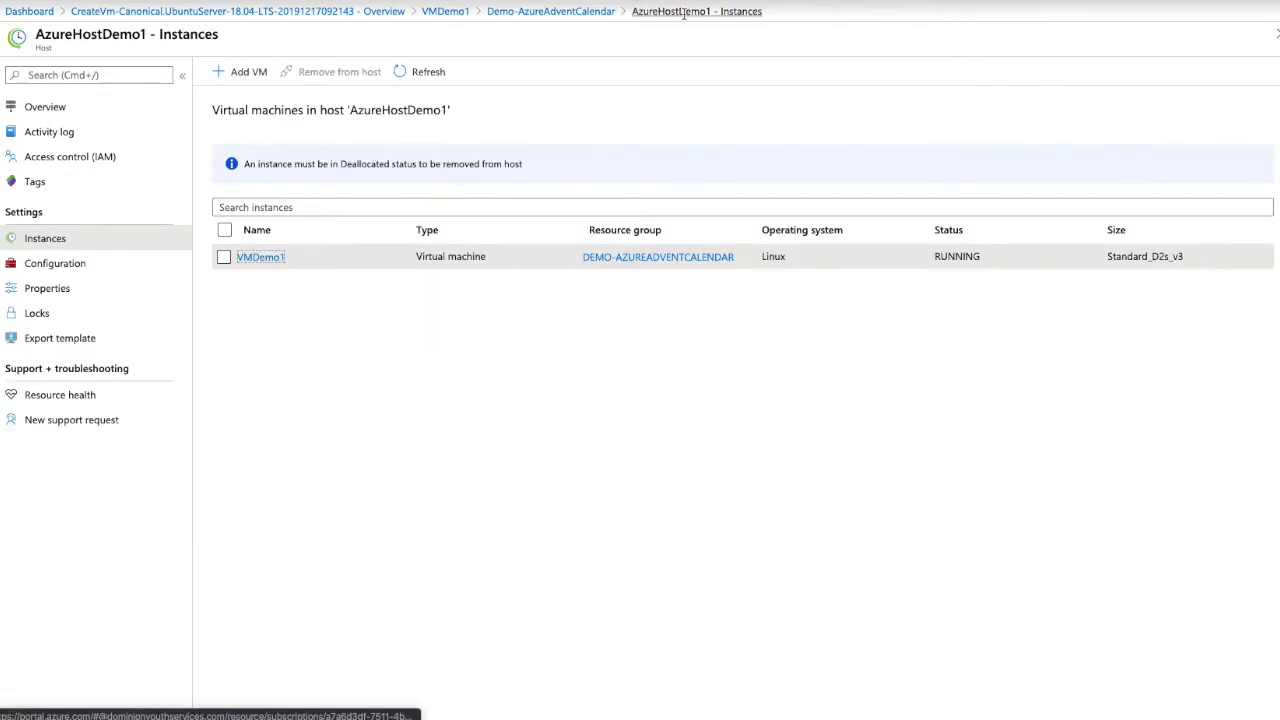
{"action": "left_click", "coordinate": [430, 72]}
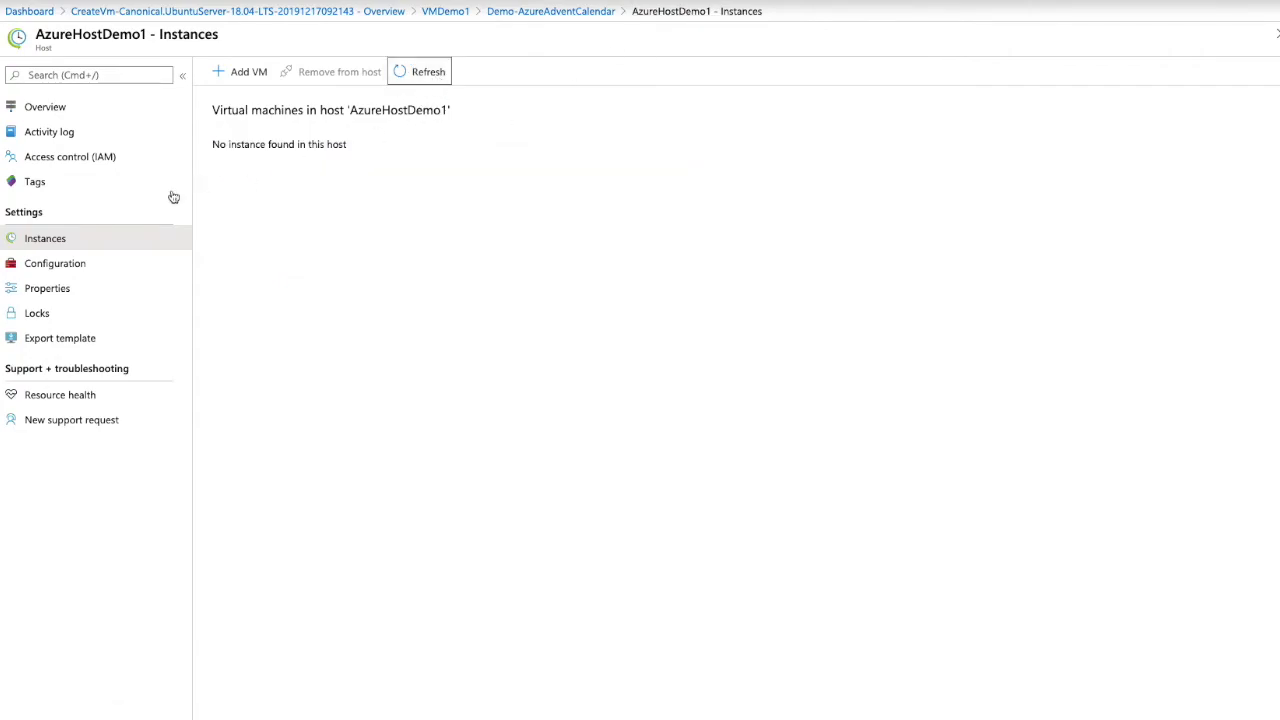
{"action": "left_click", "coordinate": [62, 246]}
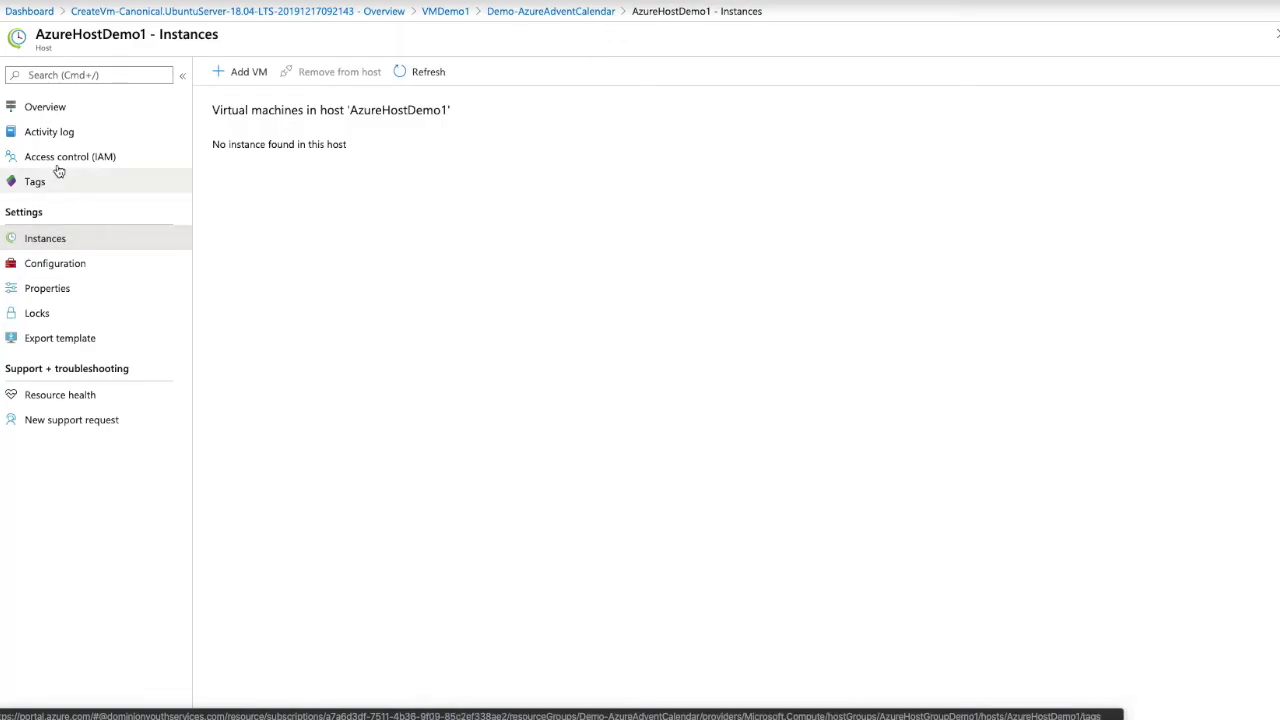
{"action": "left_click", "coordinate": [60, 112]}
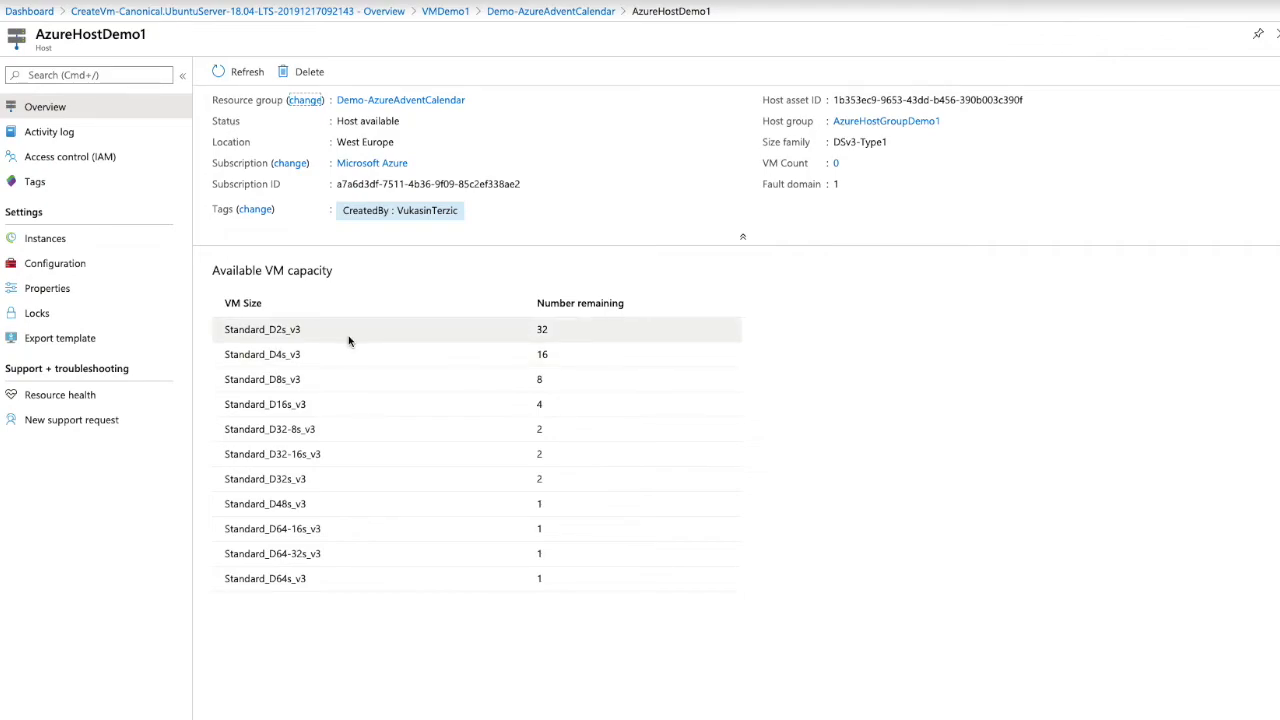
{"action": "left_click", "coordinate": [58, 238]}
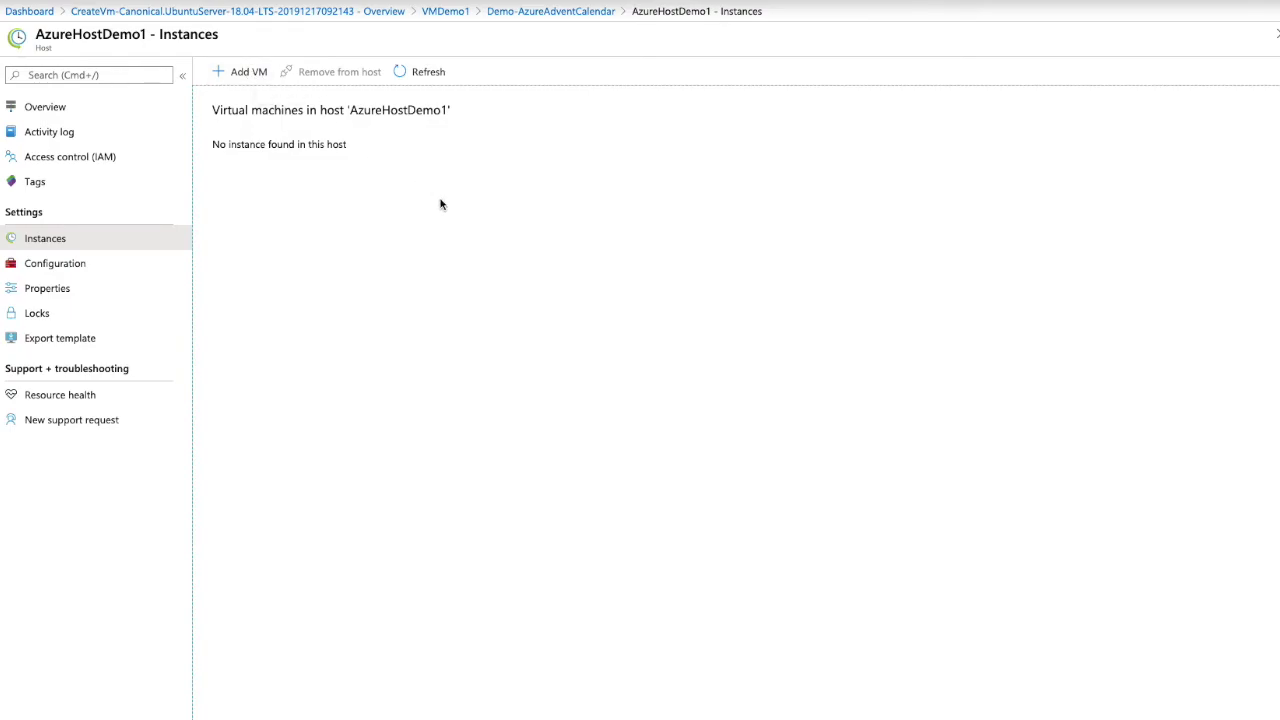
{"action": "left_click", "coordinate": [452, 11]}
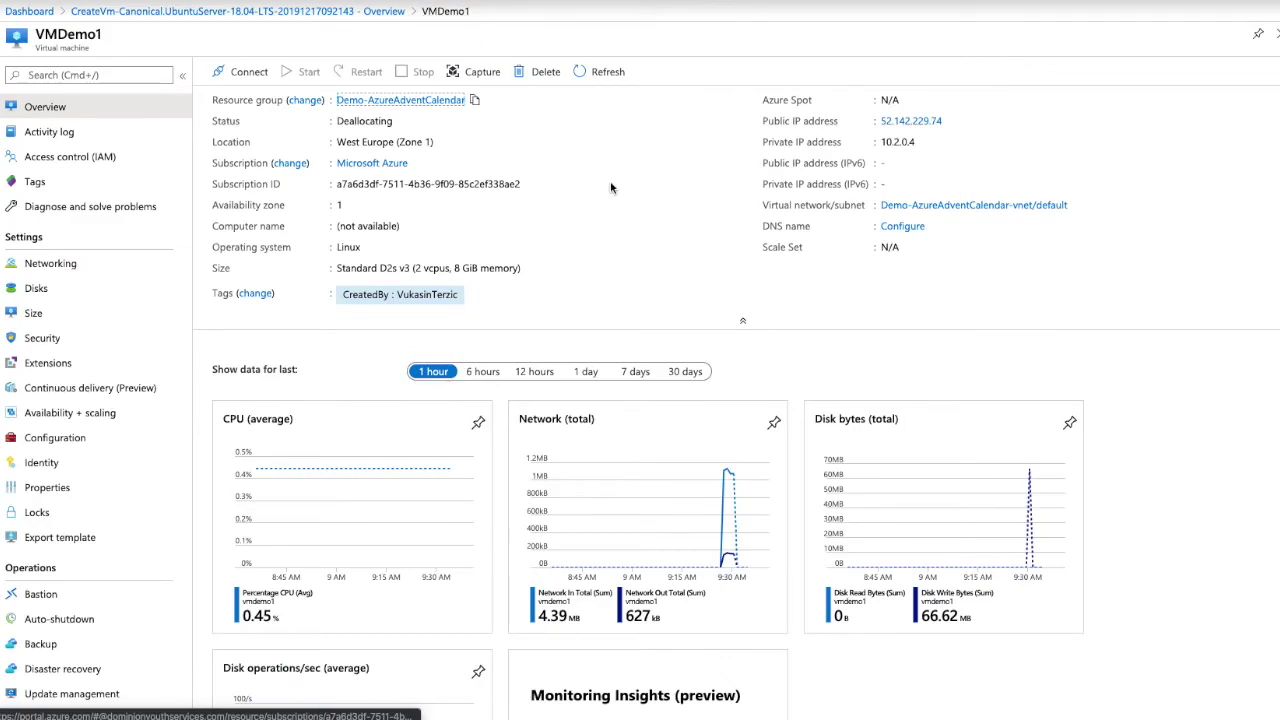
{"action": "left_click", "coordinate": [124, 440]}
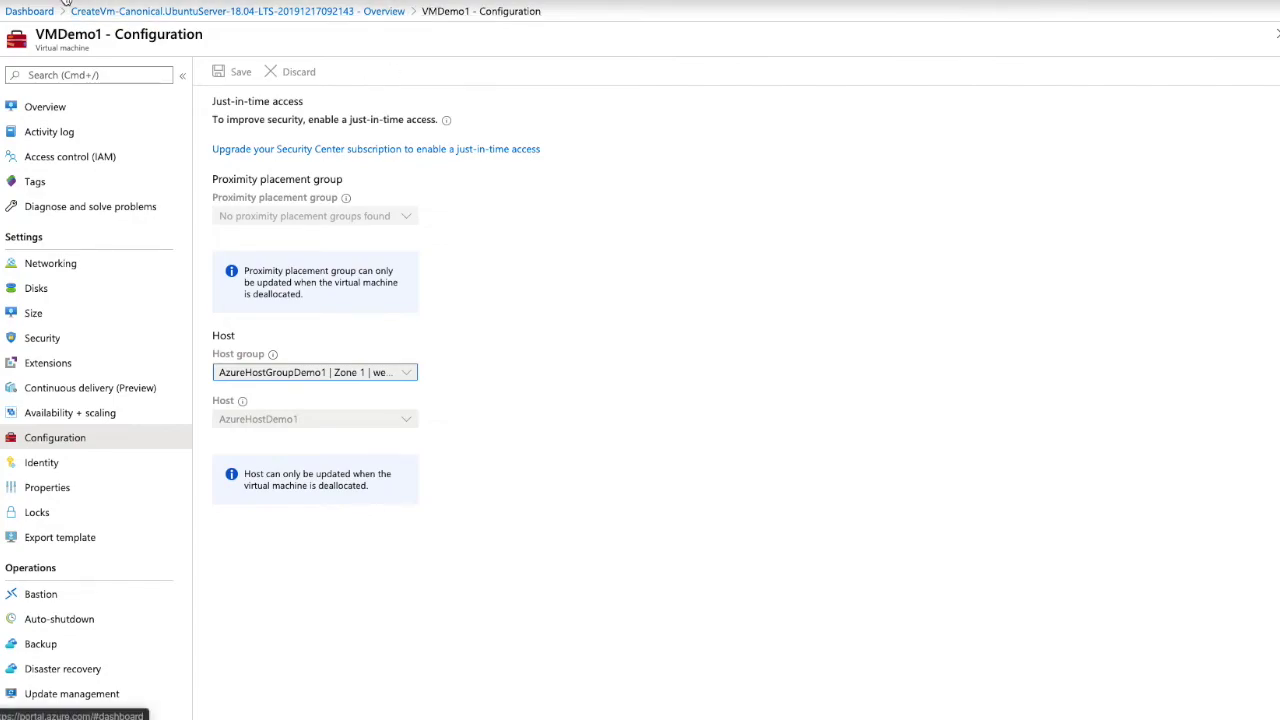
{"action": "left_click", "coordinate": [33, 12]}
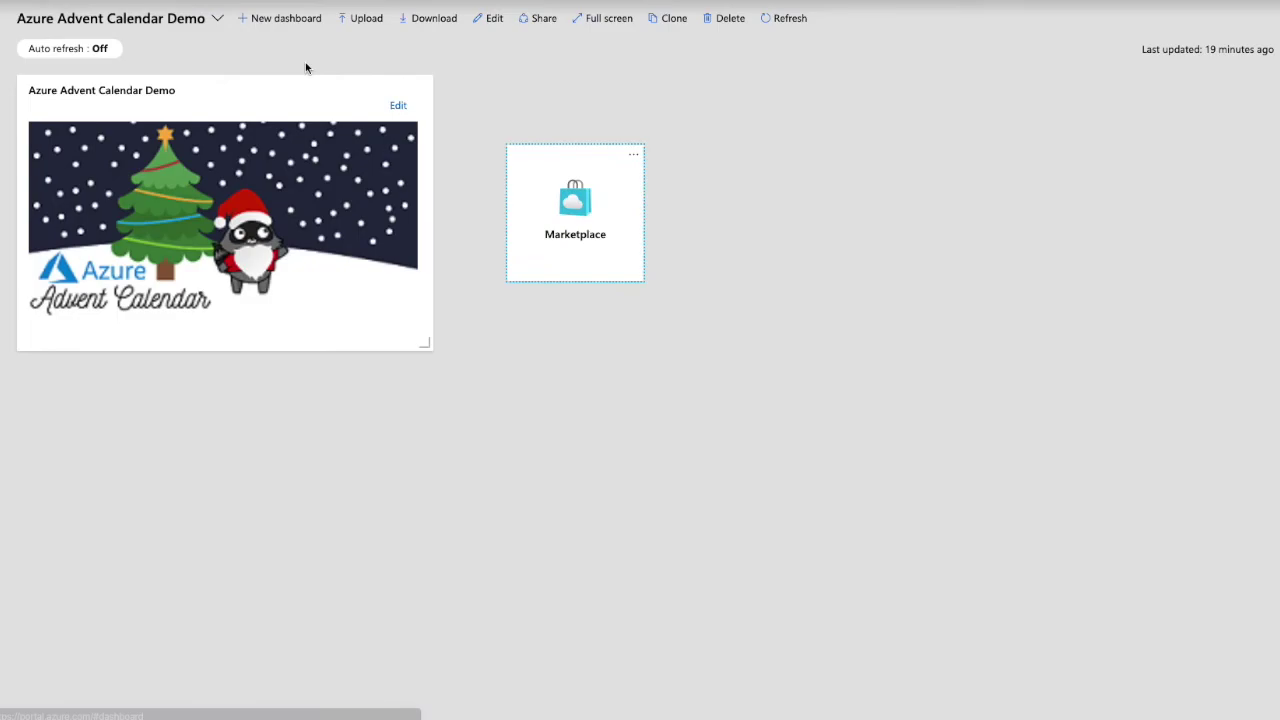
Reassign VMDemo1 from the Demo-AzureAdventCalendar resource group to host group AzureHostGroupDemo1 and host AzureHostDemo1, and save the configuration
{"action": "left_click", "coordinate": [506, 3]}
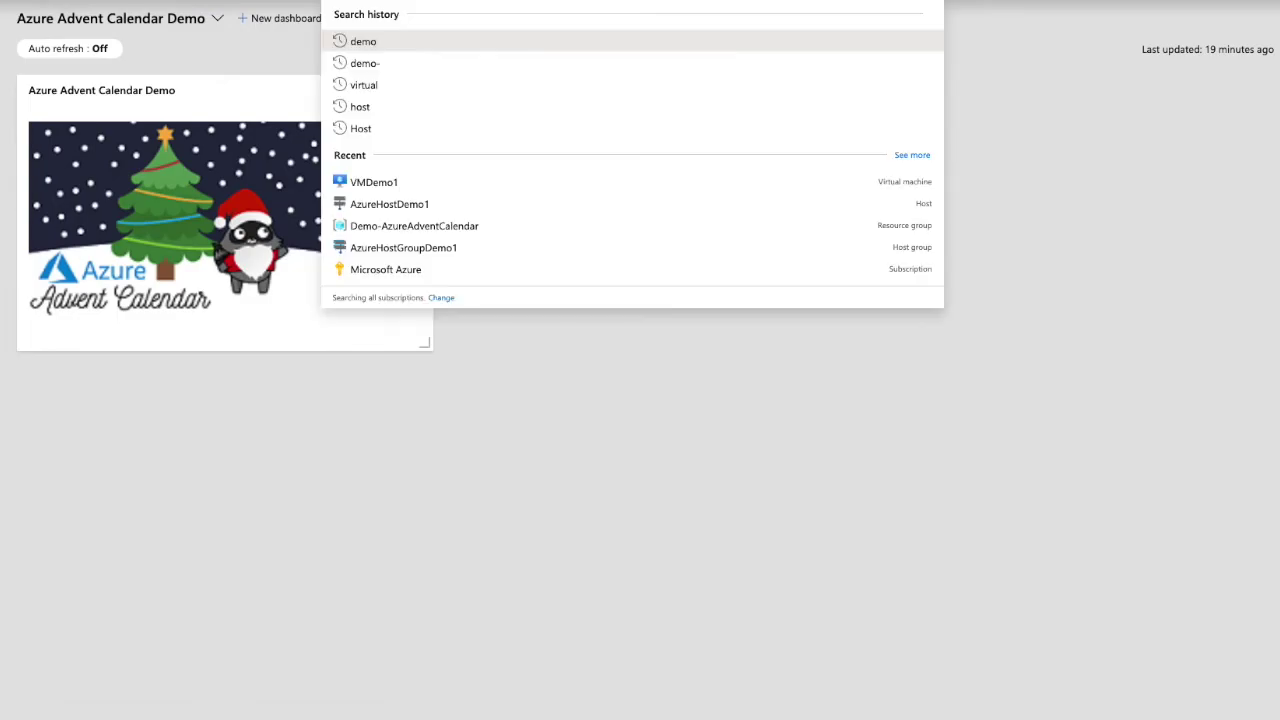
{"action": "left_click", "coordinate": [429, 227]}
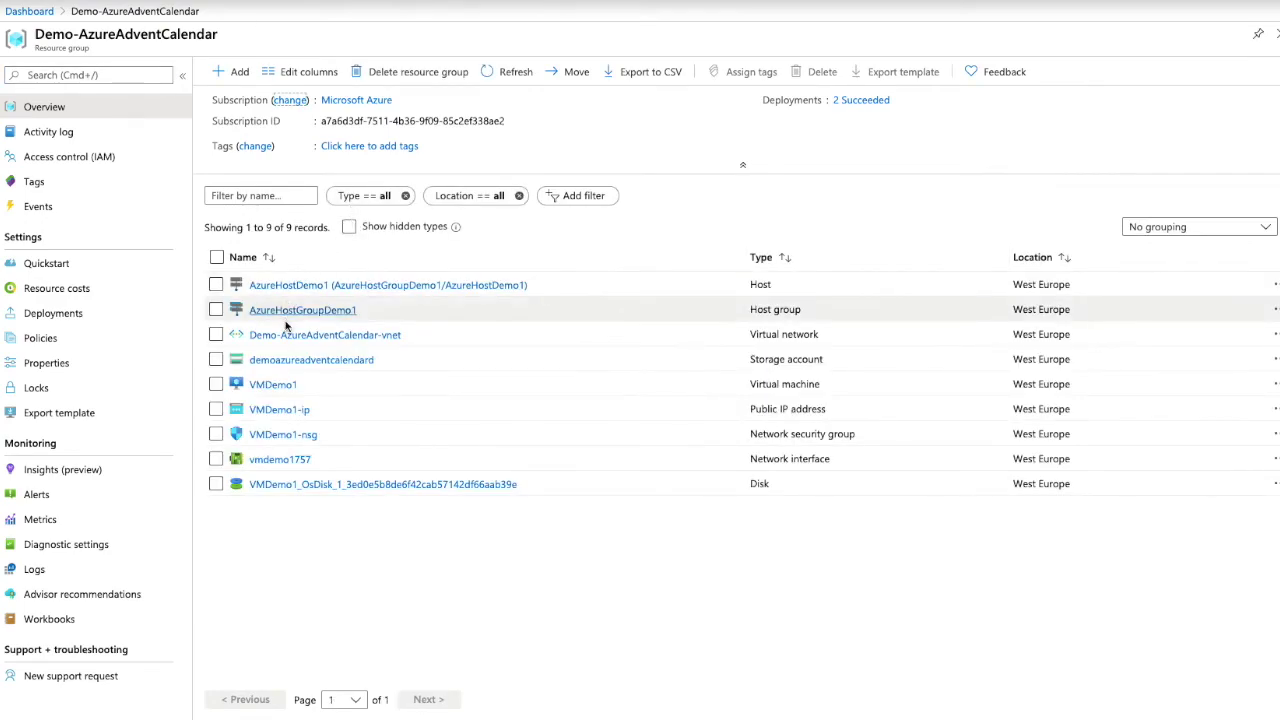
{"action": "left_click", "coordinate": [283, 385]}
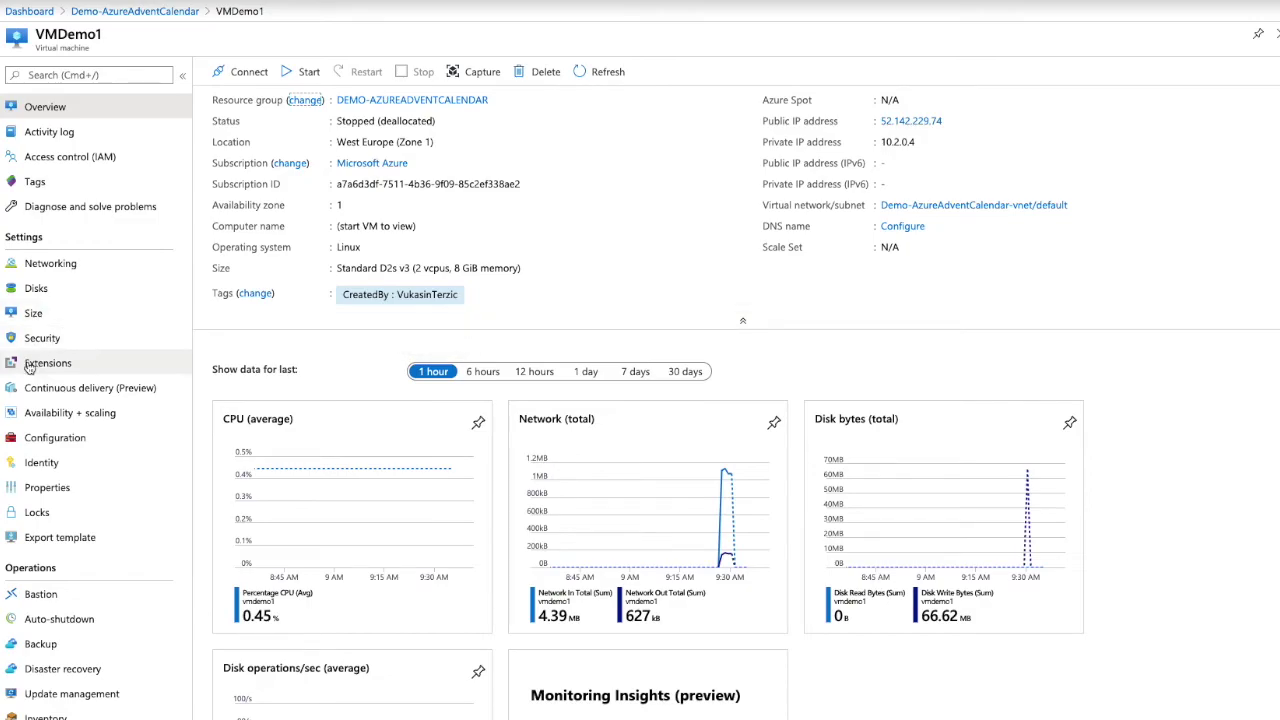
{"action": "left_click", "coordinate": [52, 437]}
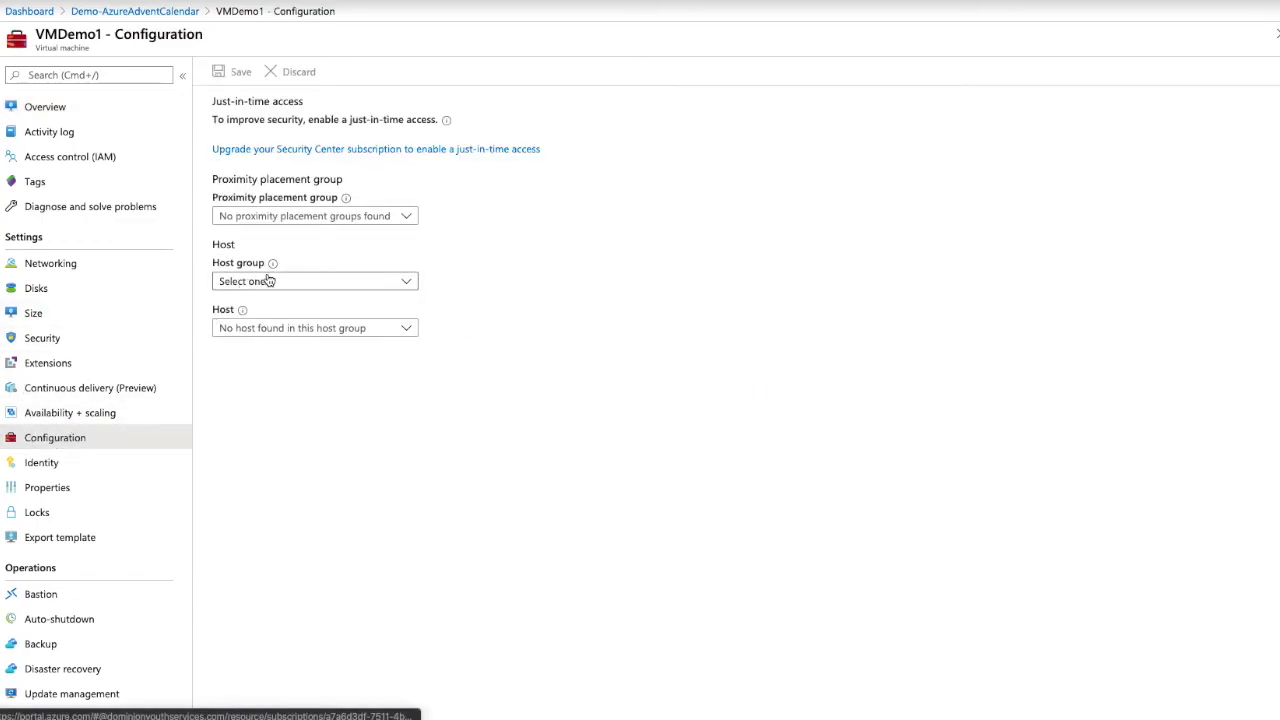
{"action": "left_click", "coordinate": [302, 281]}
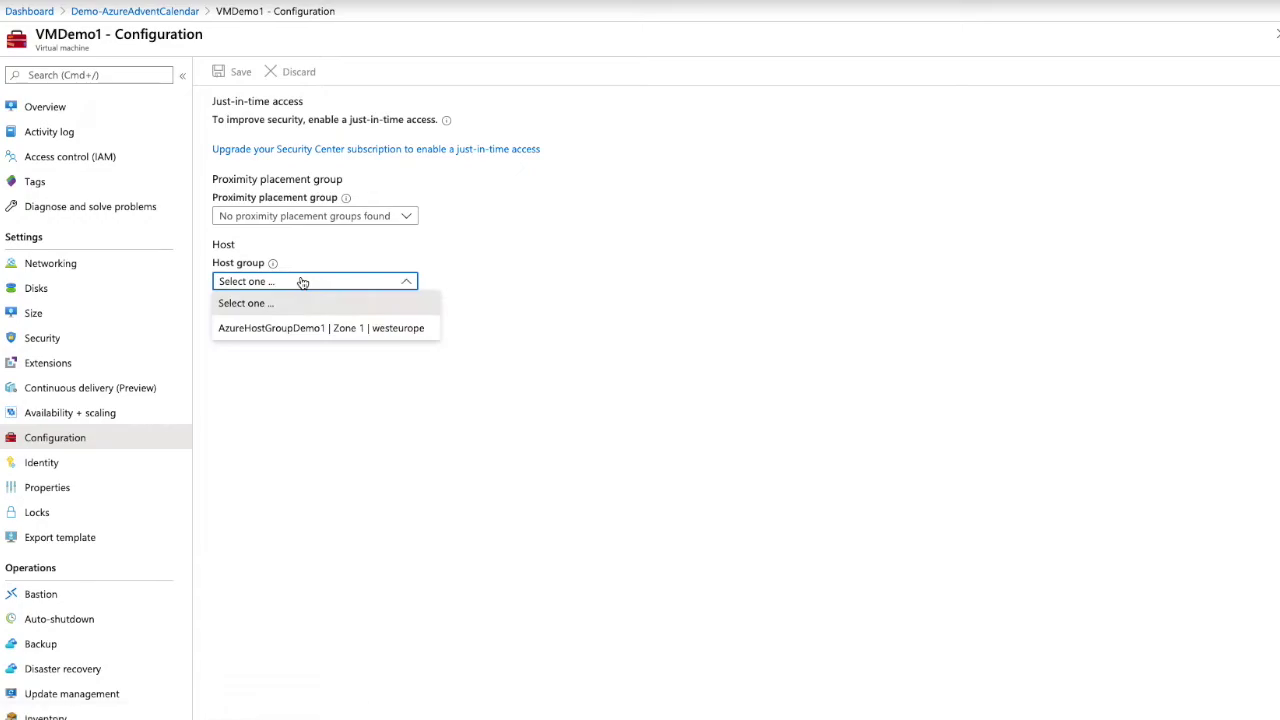
{"action": "left_click", "coordinate": [320, 328]}
{"action": "left_click", "coordinate": [320, 328]}
{"action": "left_click", "coordinate": [283, 372]}
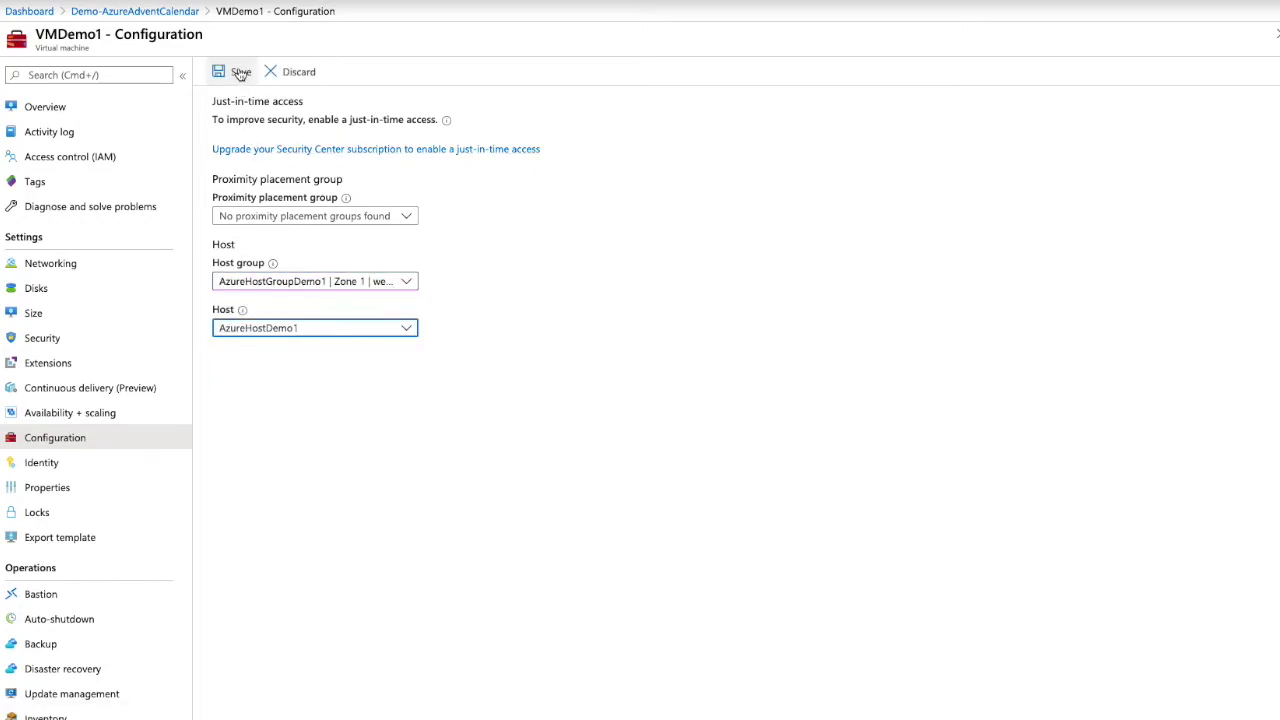
{"action": "left_click", "coordinate": [240, 71]}
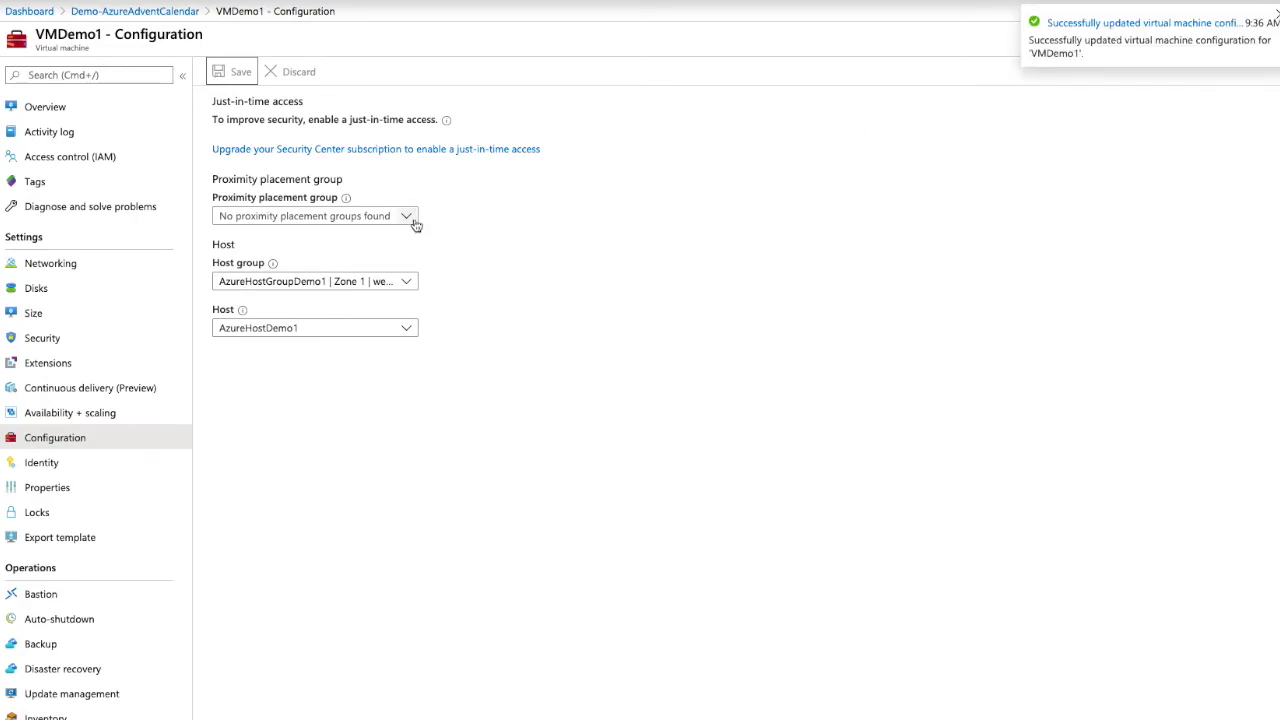
Clear the VM size filters, resize VMDemo1 to D64s_v3, and refresh the virtual machine's overview
{"action": "left_click", "coordinate": [45, 107]}
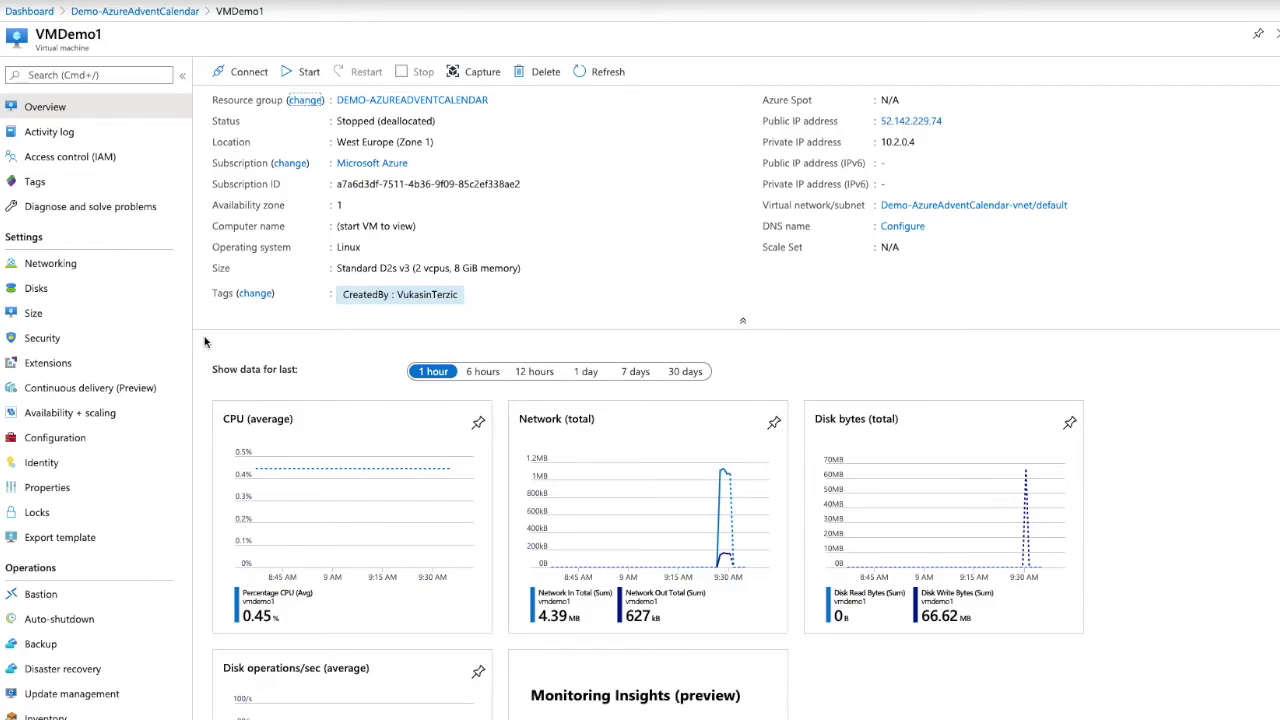
{"action": "left_click", "coordinate": [86, 292]}
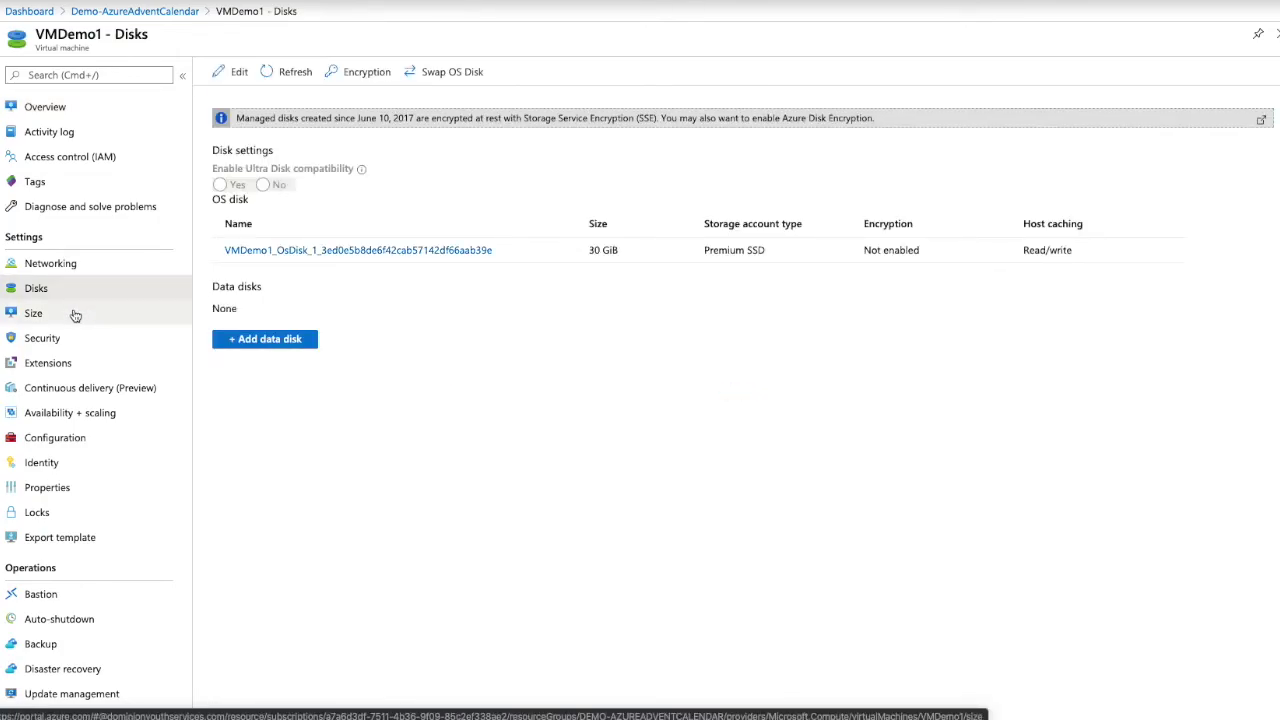
{"action": "left_click", "coordinate": [75, 315]}
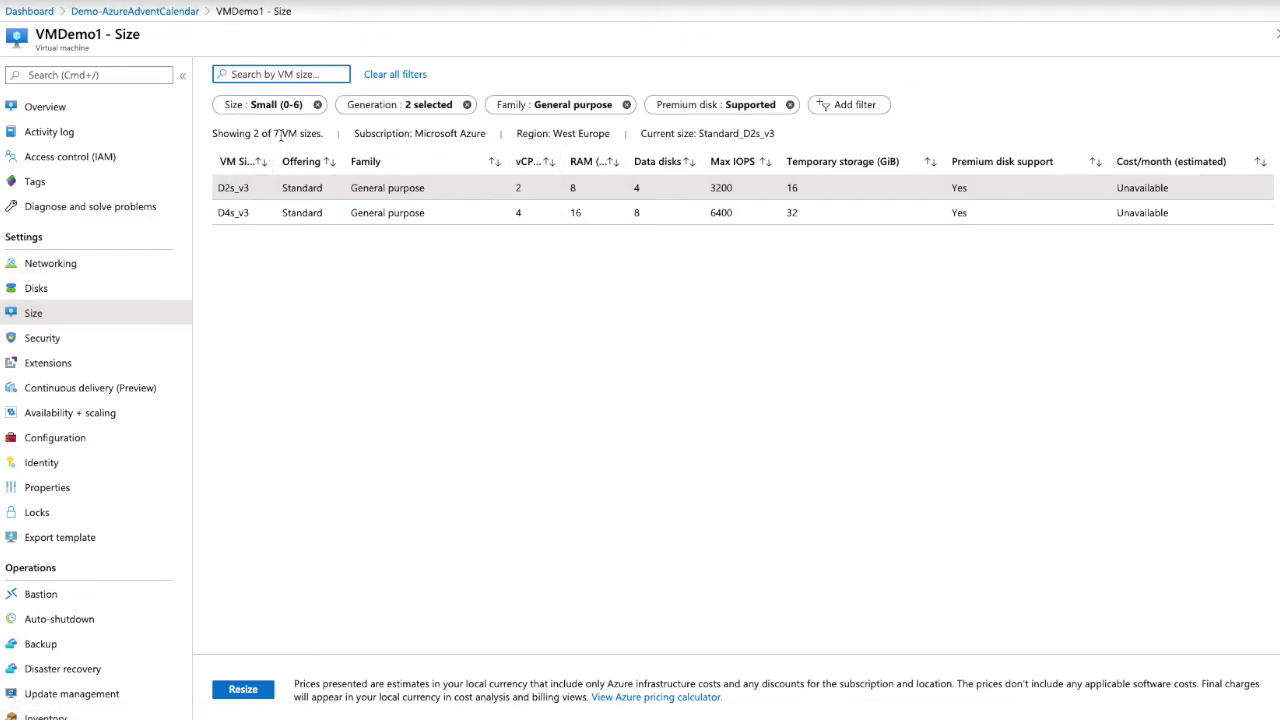
{"action": "left_click", "coordinate": [467, 105]}
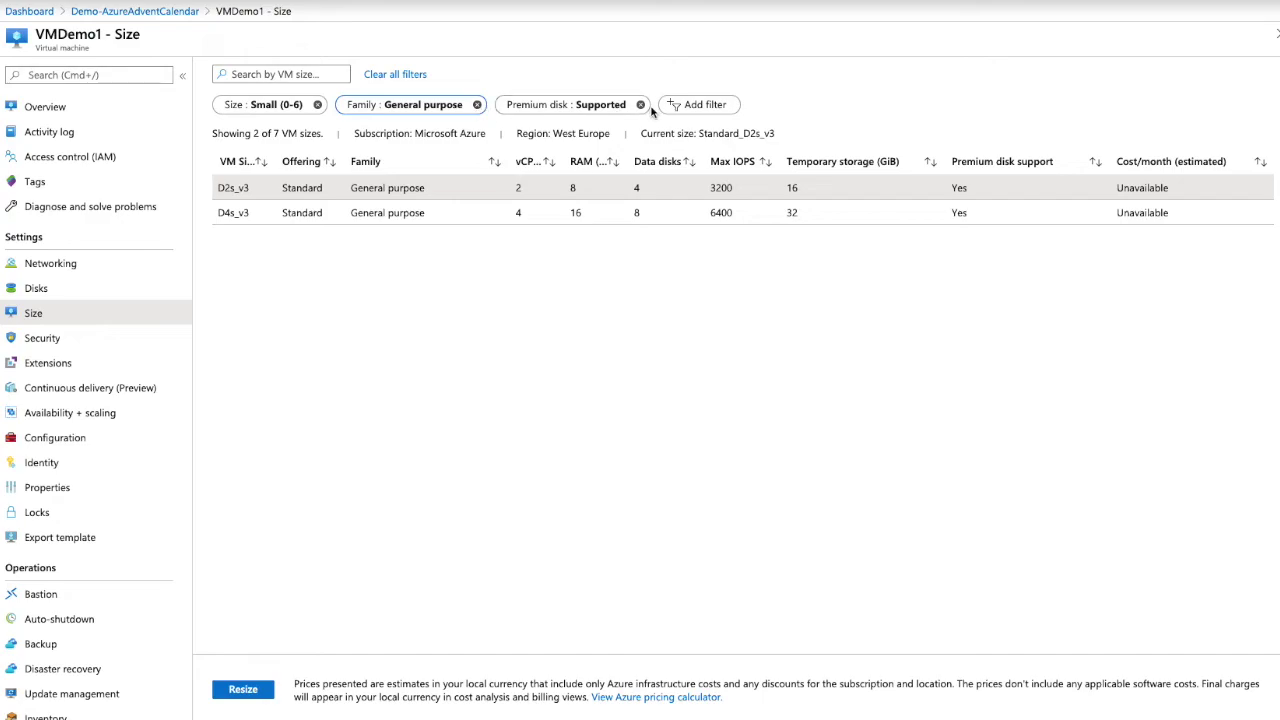
{"action": "left_click", "coordinate": [414, 78]}
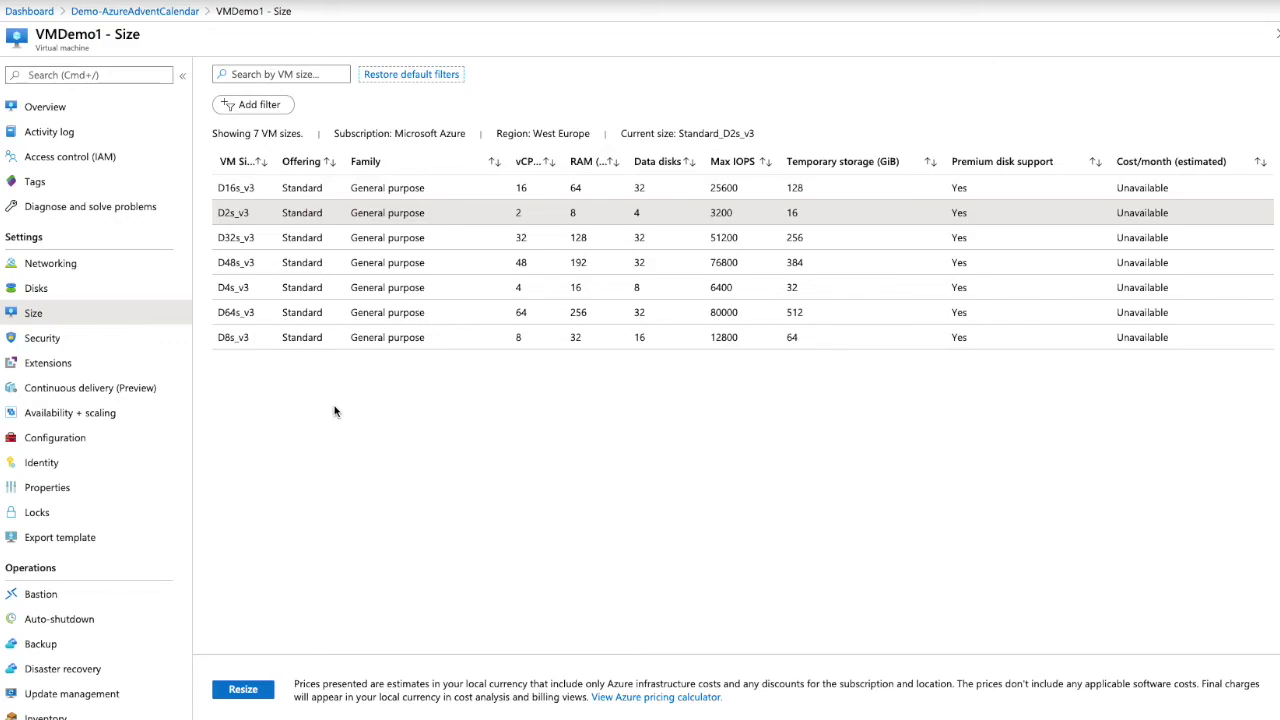
{"action": "left_click", "coordinate": [266, 313]}
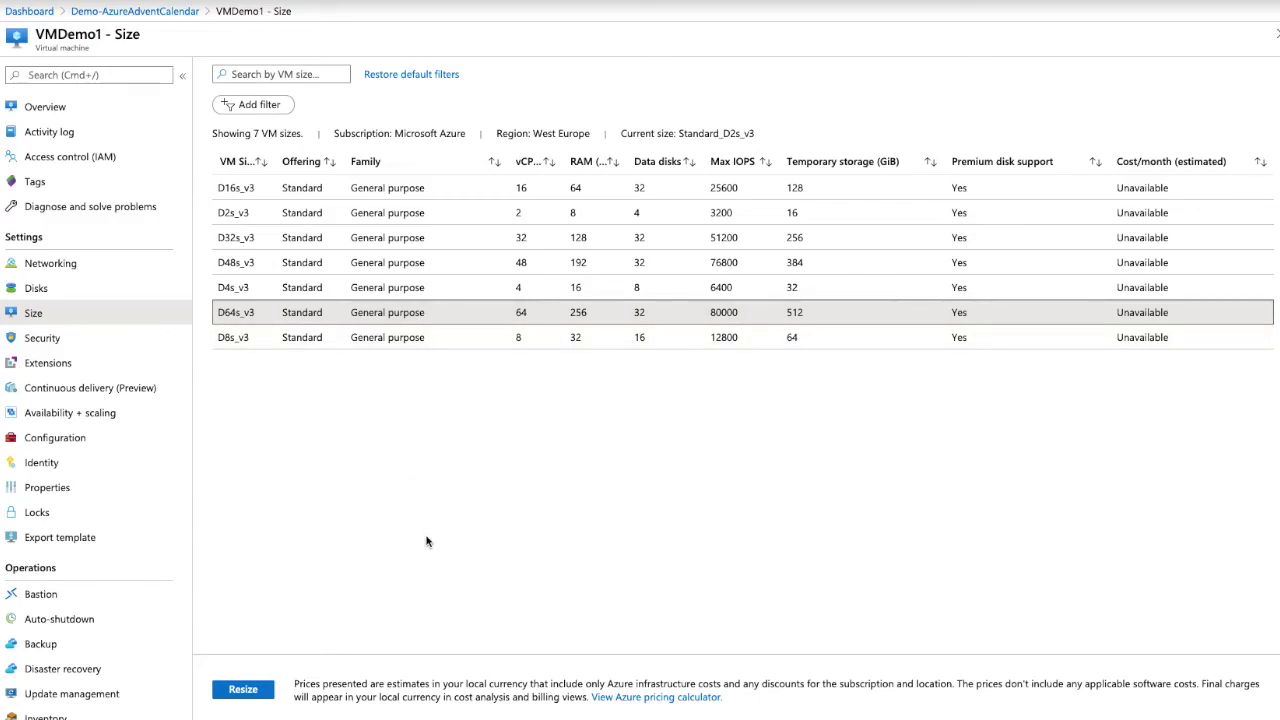
{"action": "left_click", "coordinate": [240, 692]}
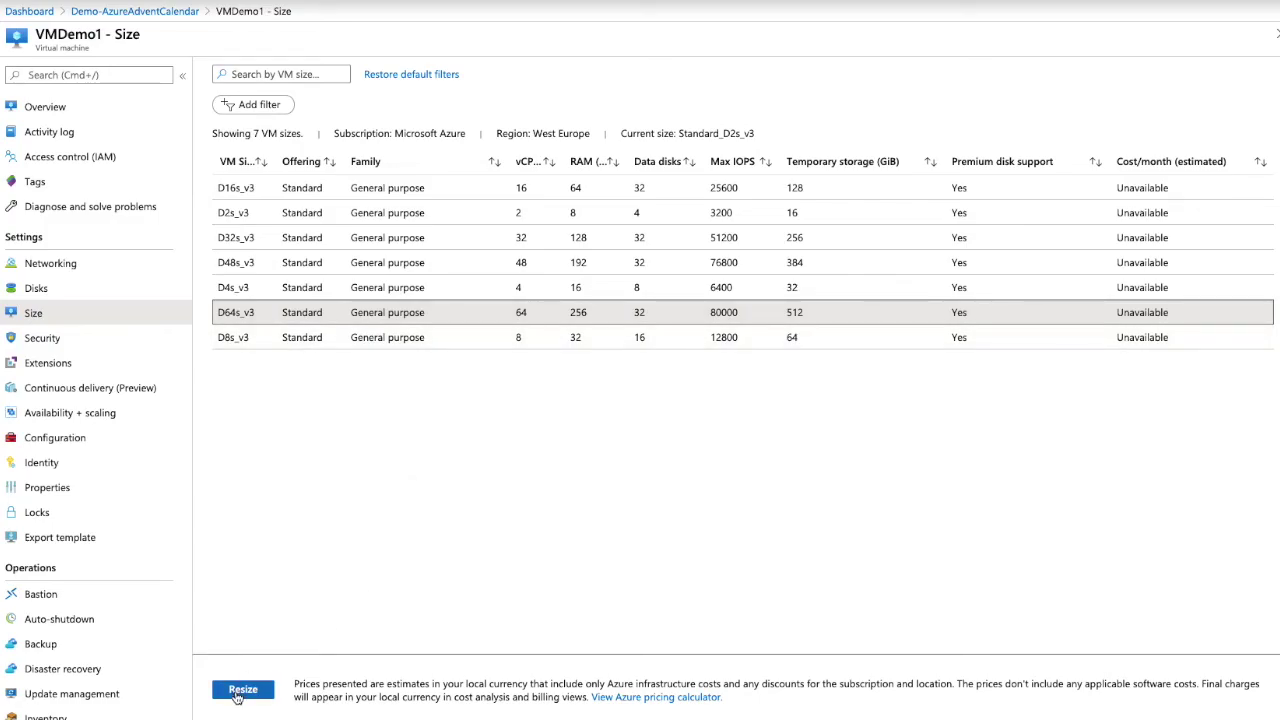
{"action": "left_click", "coordinate": [240, 690]}
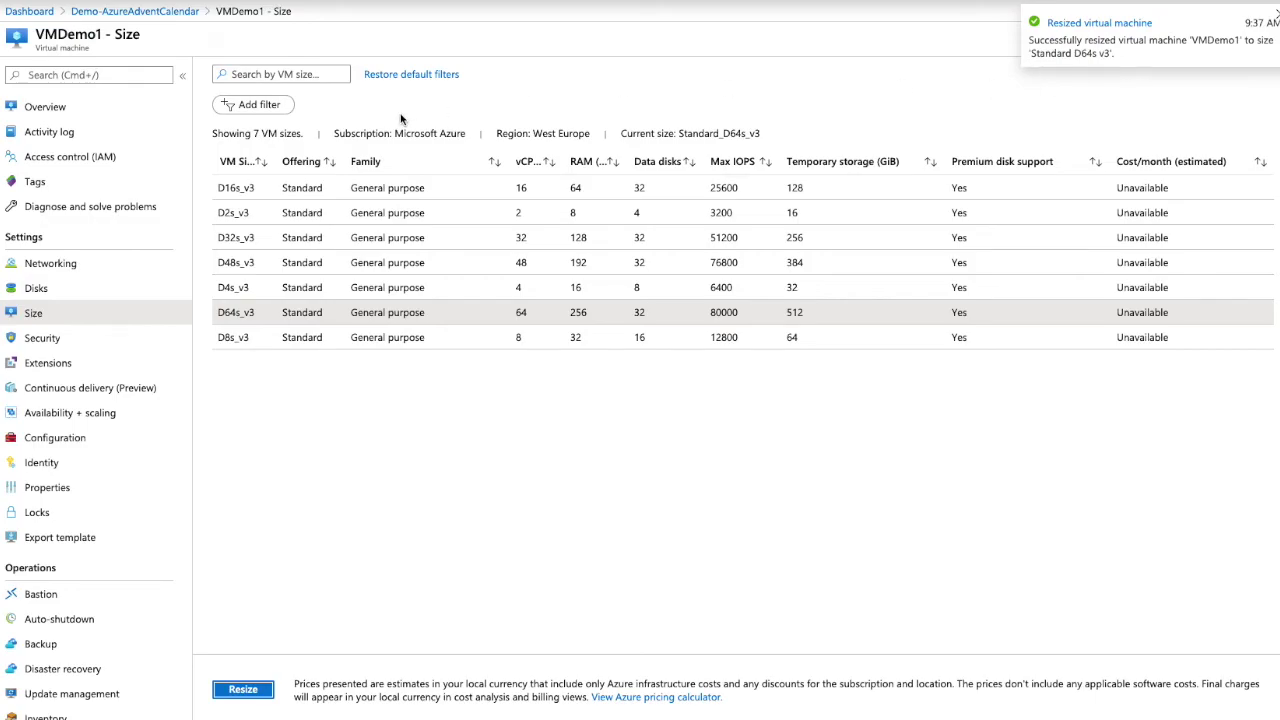
{"action": "left_click", "coordinate": [86, 112]}
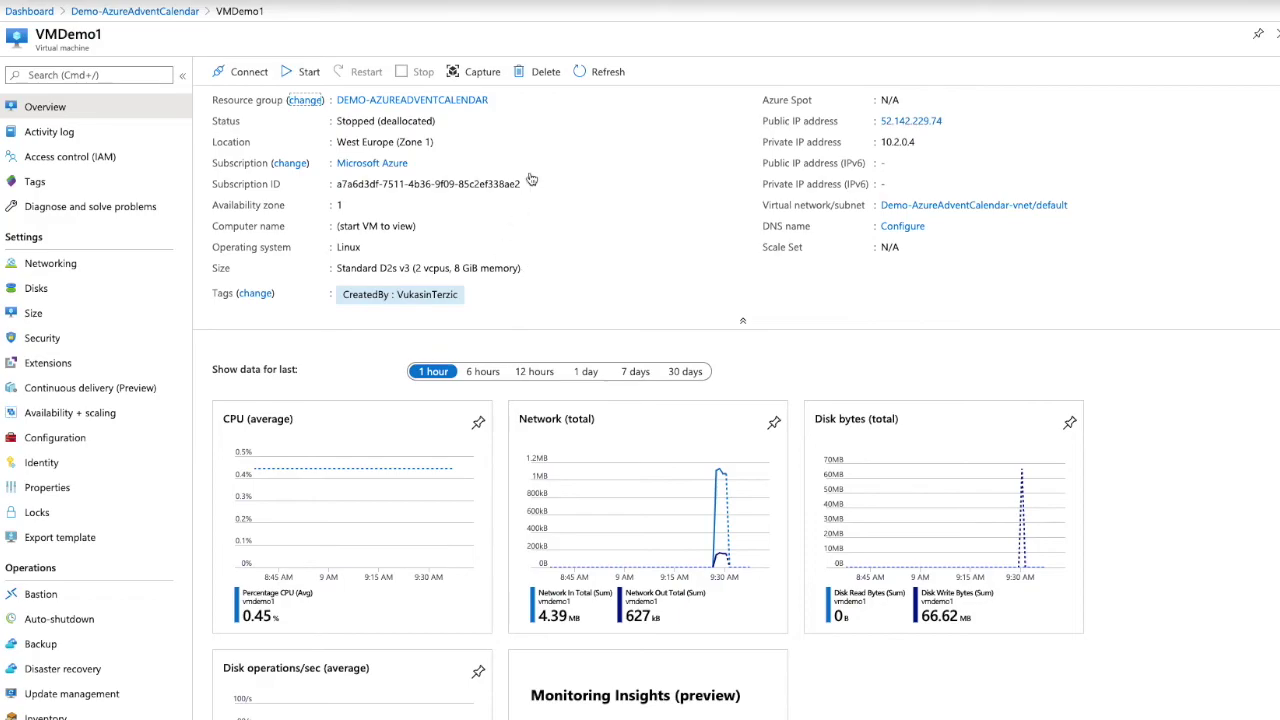
{"action": "left_click", "coordinate": [603, 71]}
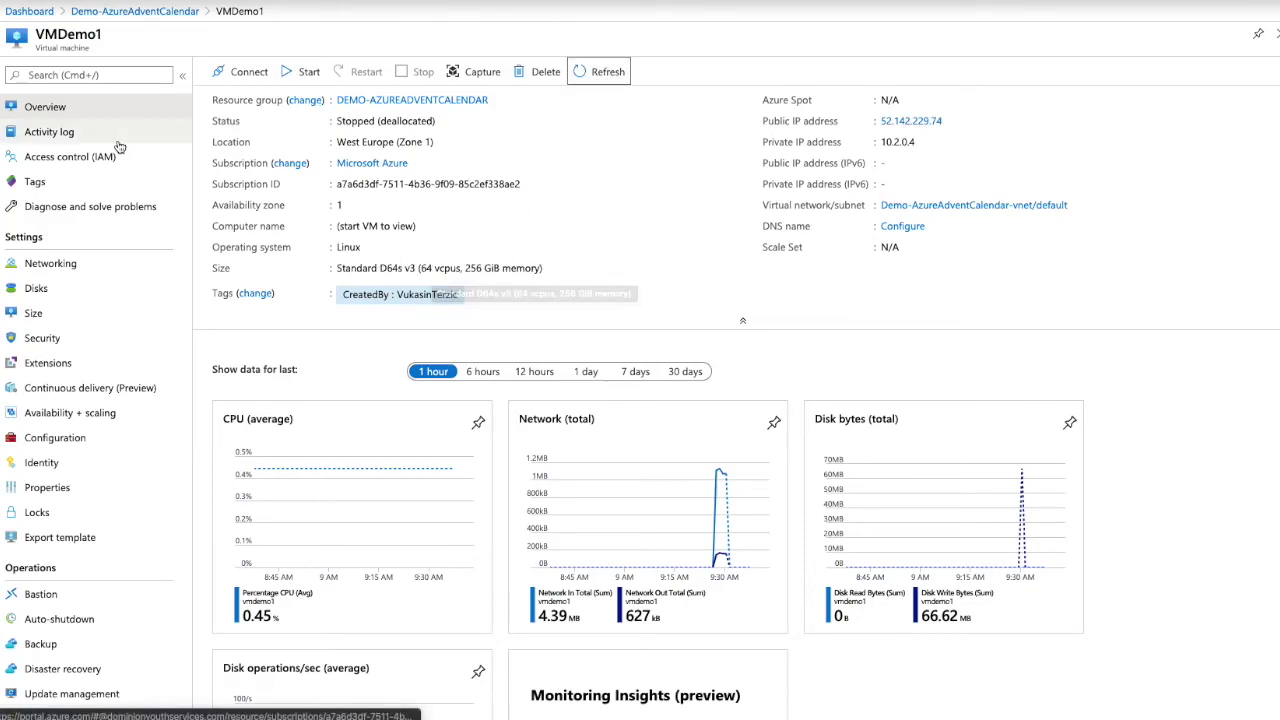
Check the available VM capacity of AzureHostDemo1 and the status and size of VMDemo1 in its instance list
{"action": "left_click", "coordinate": [188, 18]}
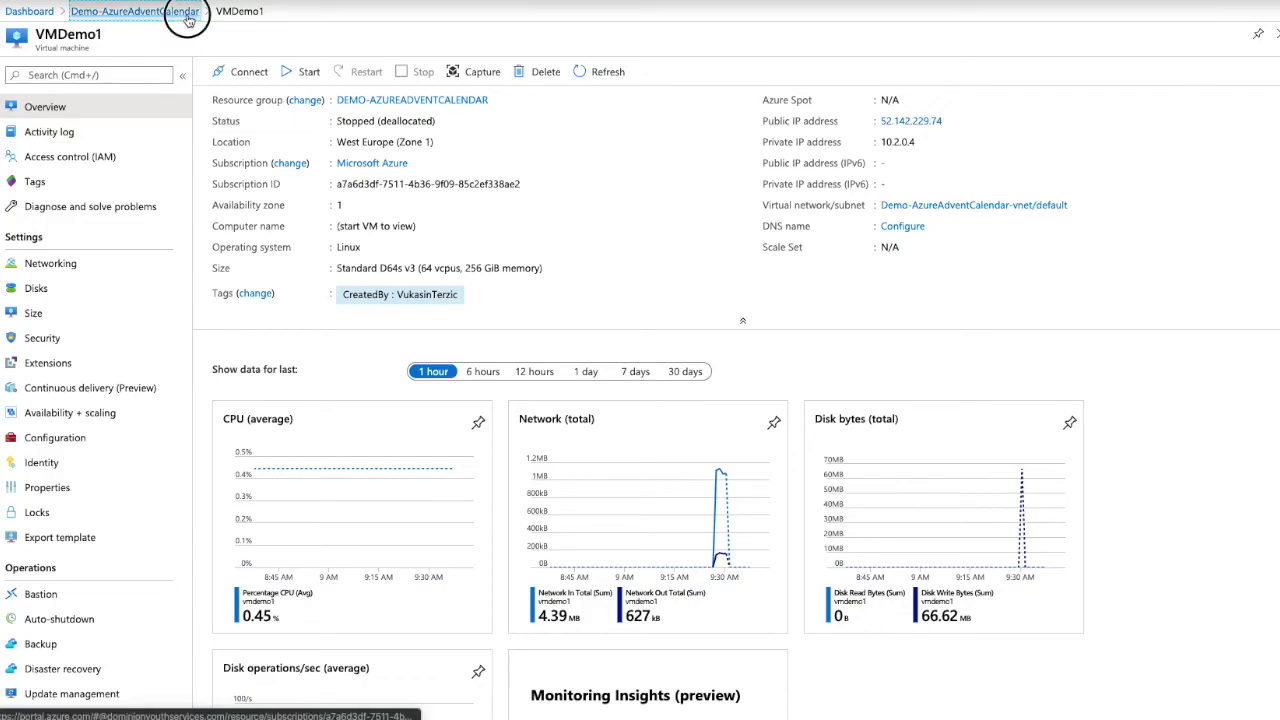
{"action": "left_click", "coordinate": [318, 287]}
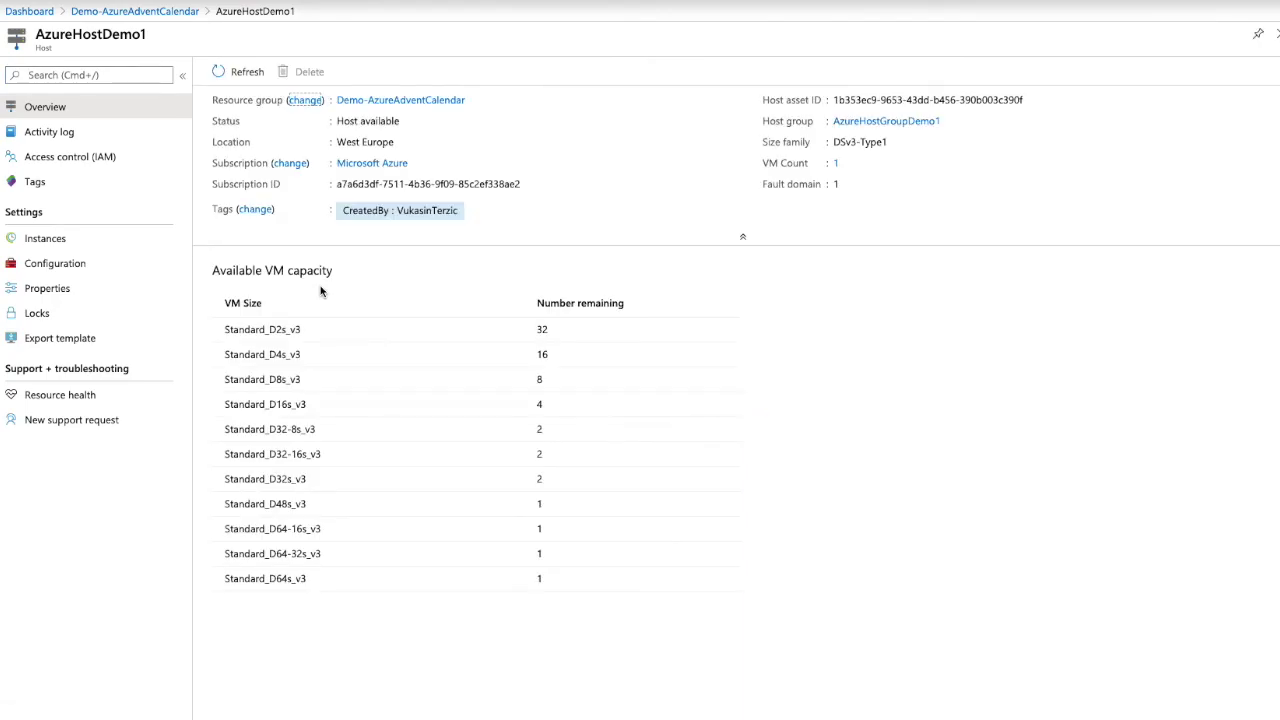
{"action": "left_click", "coordinate": [244, 77]}
{"action": "left_click", "coordinate": [126, 247]}
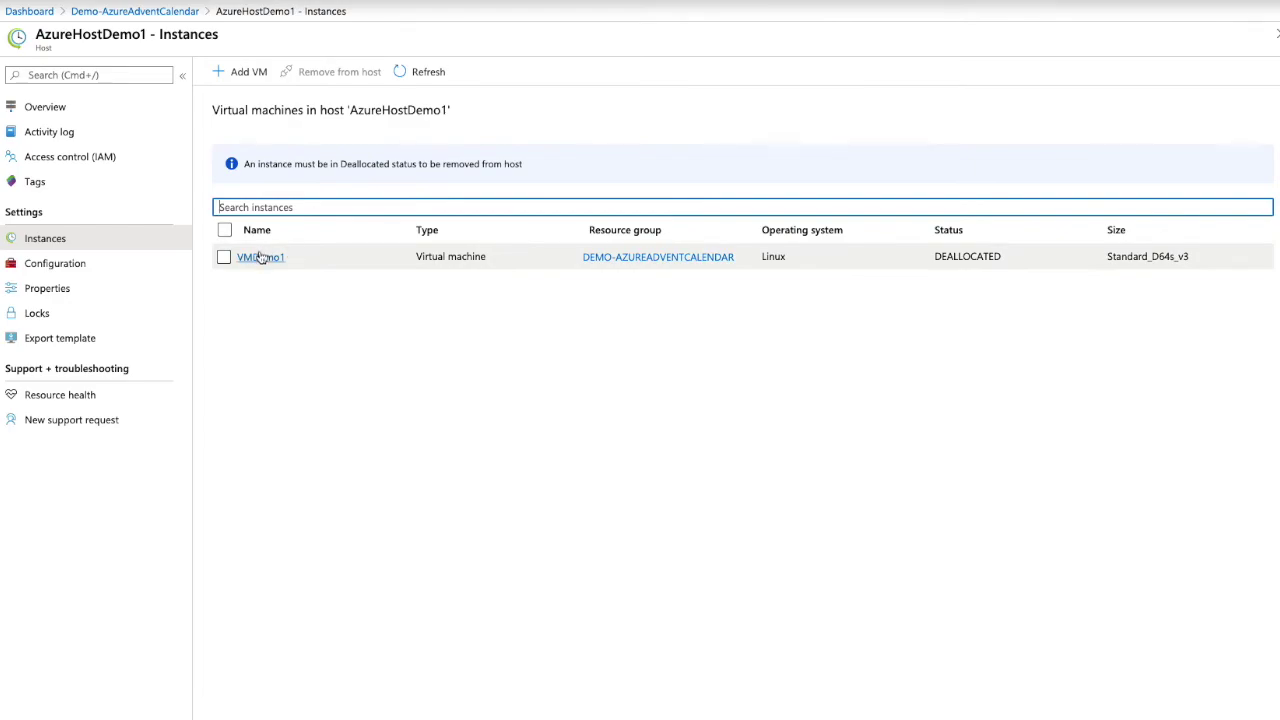
{"action": "left_click", "coordinate": [306, 255]}
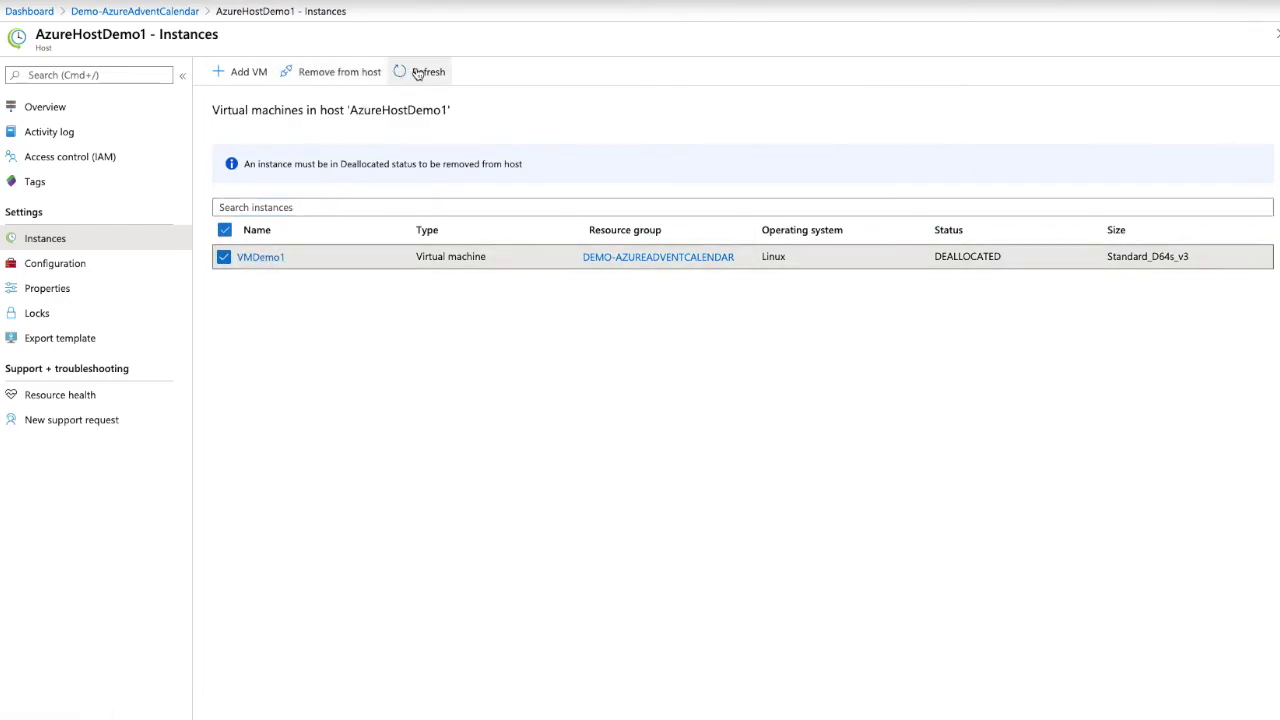
Start the VMDemo1 virtual machine and refresh its status until it is running
{"action": "left_click", "coordinate": [260, 258]}
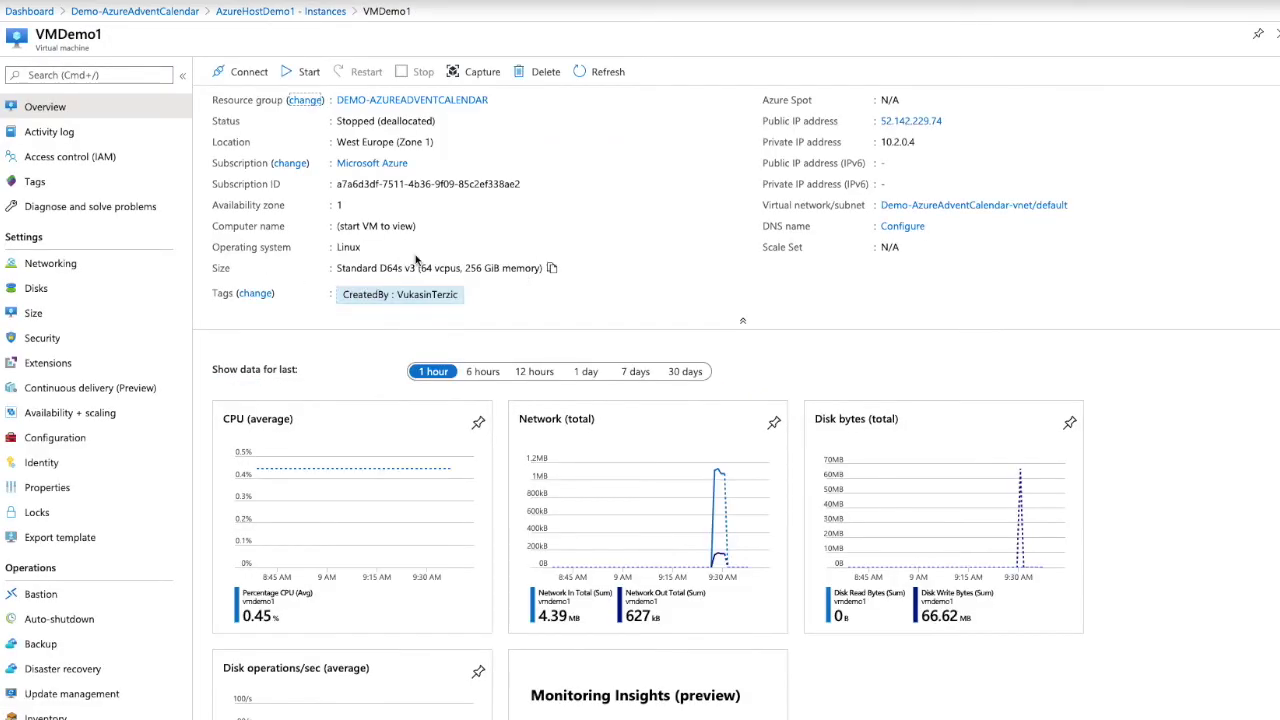
{"action": "left_click", "coordinate": [302, 72]}
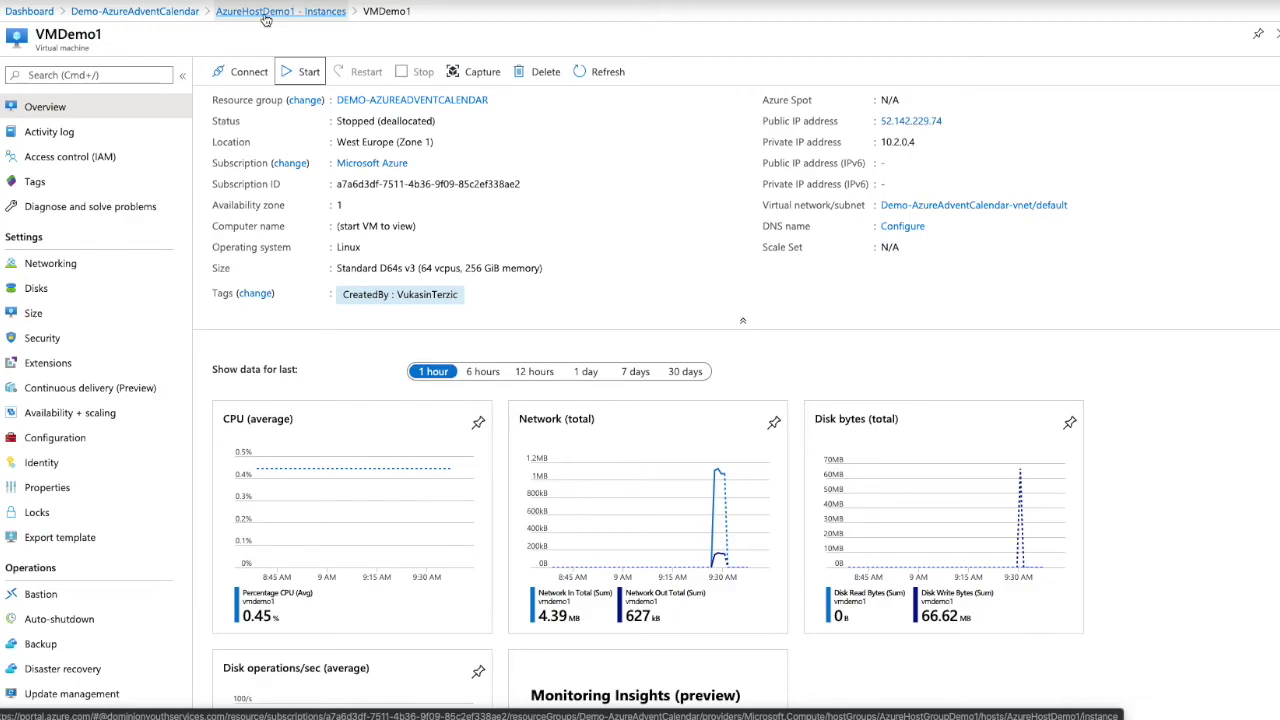
{"action": "left_click", "coordinate": [608, 71]}
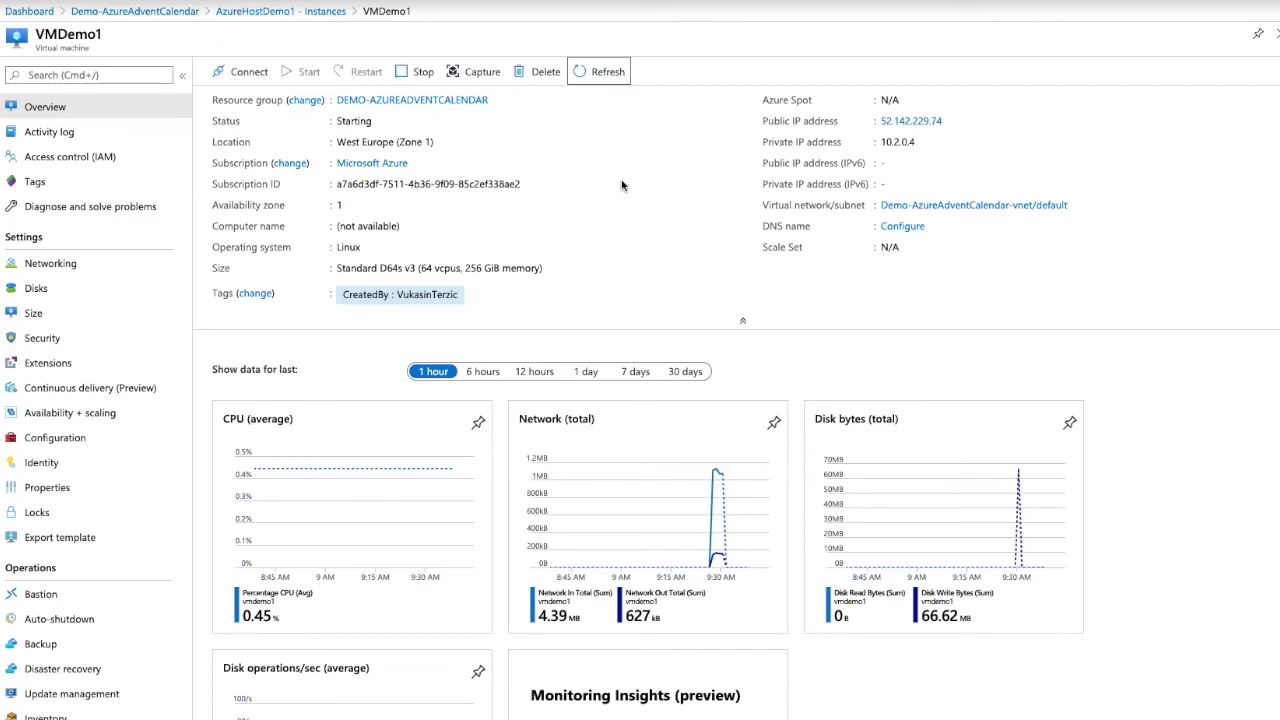
{"action": "left_click", "coordinate": [620, 78]}
{"action": "left_click", "coordinate": [599, 70]}
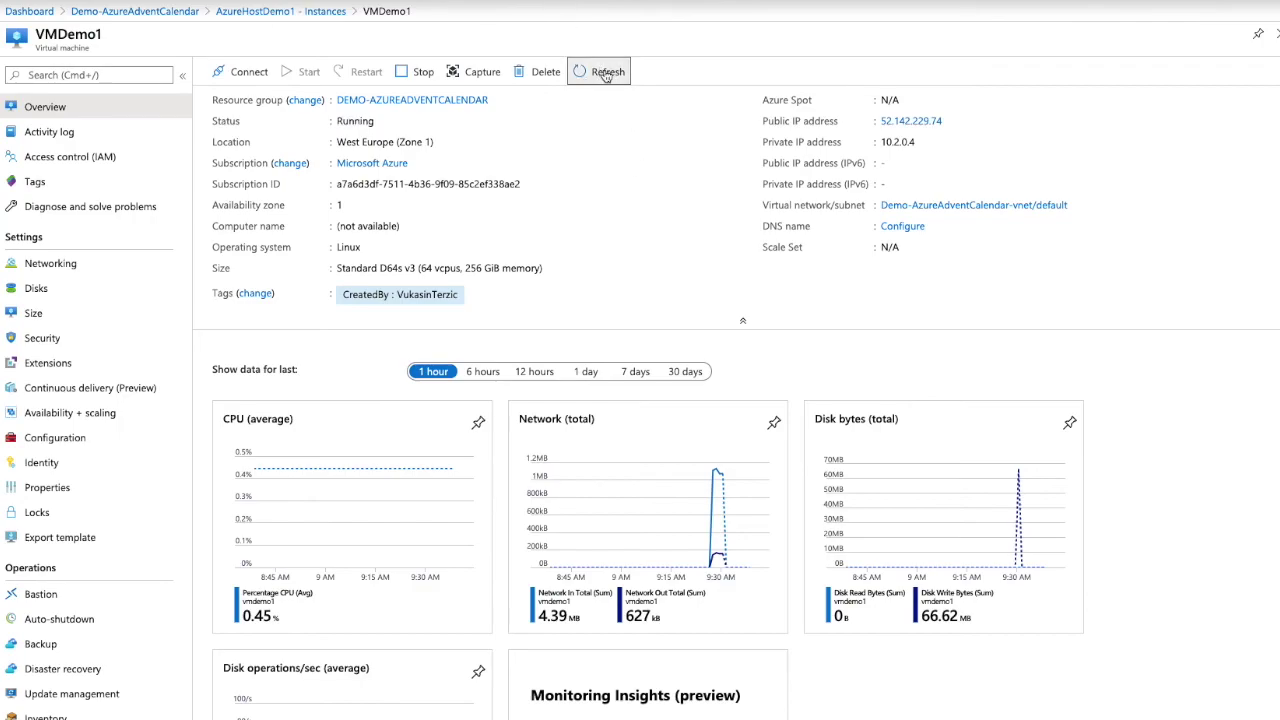
Review the remaining VM capacity of AzureHostDemo1 with VMDemo1 started, and return to the dashboard
{"action": "left_click", "coordinate": [329, 12]}
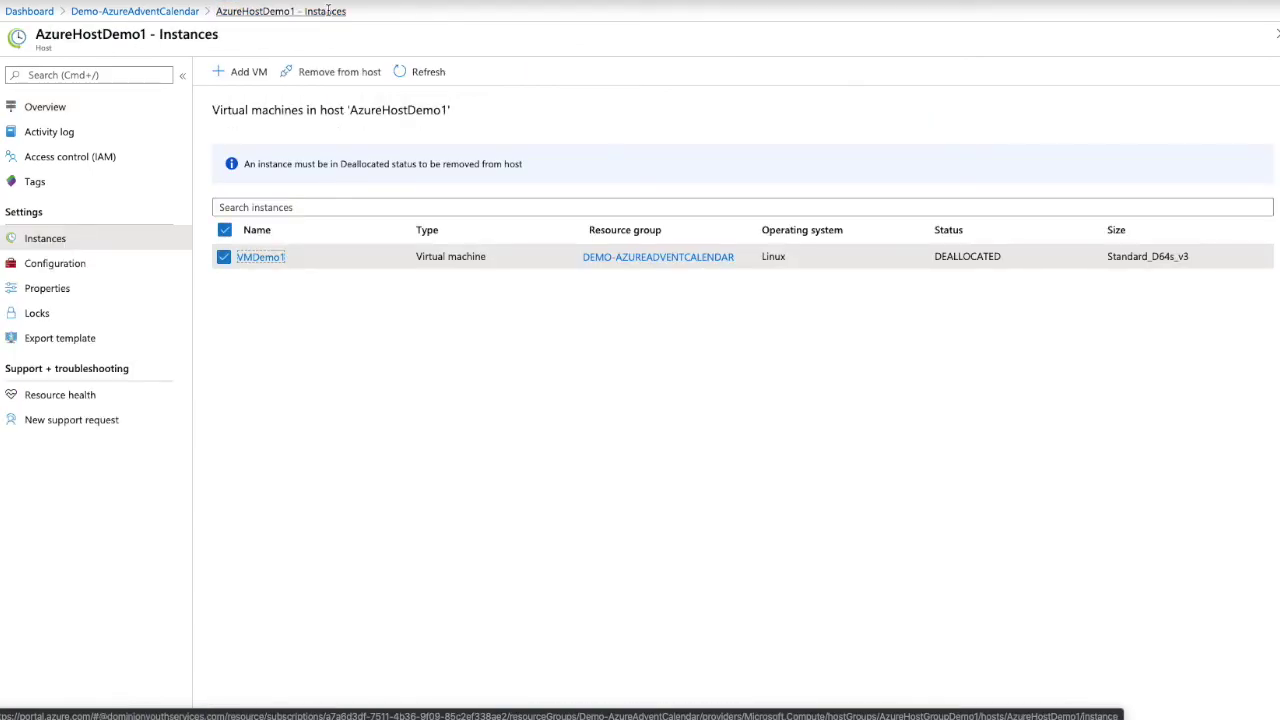
{"action": "left_click", "coordinate": [76, 108]}
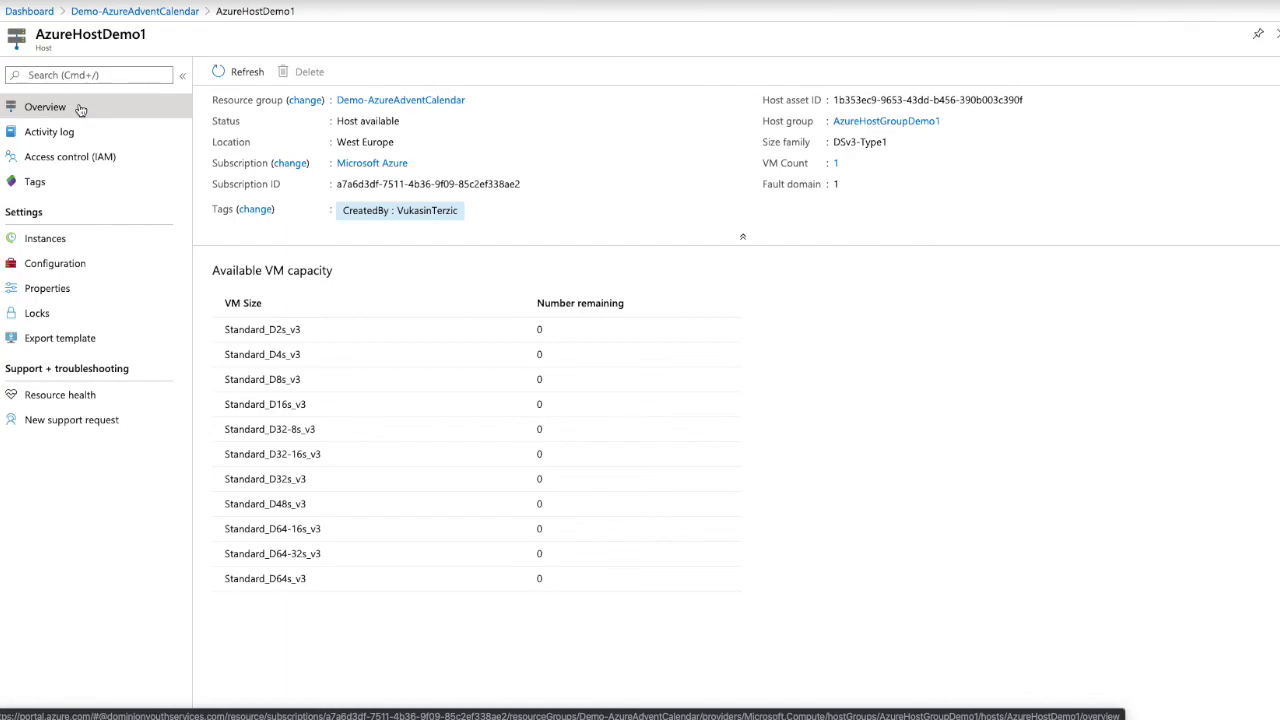
{"action": "left_click", "coordinate": [135, 11]}
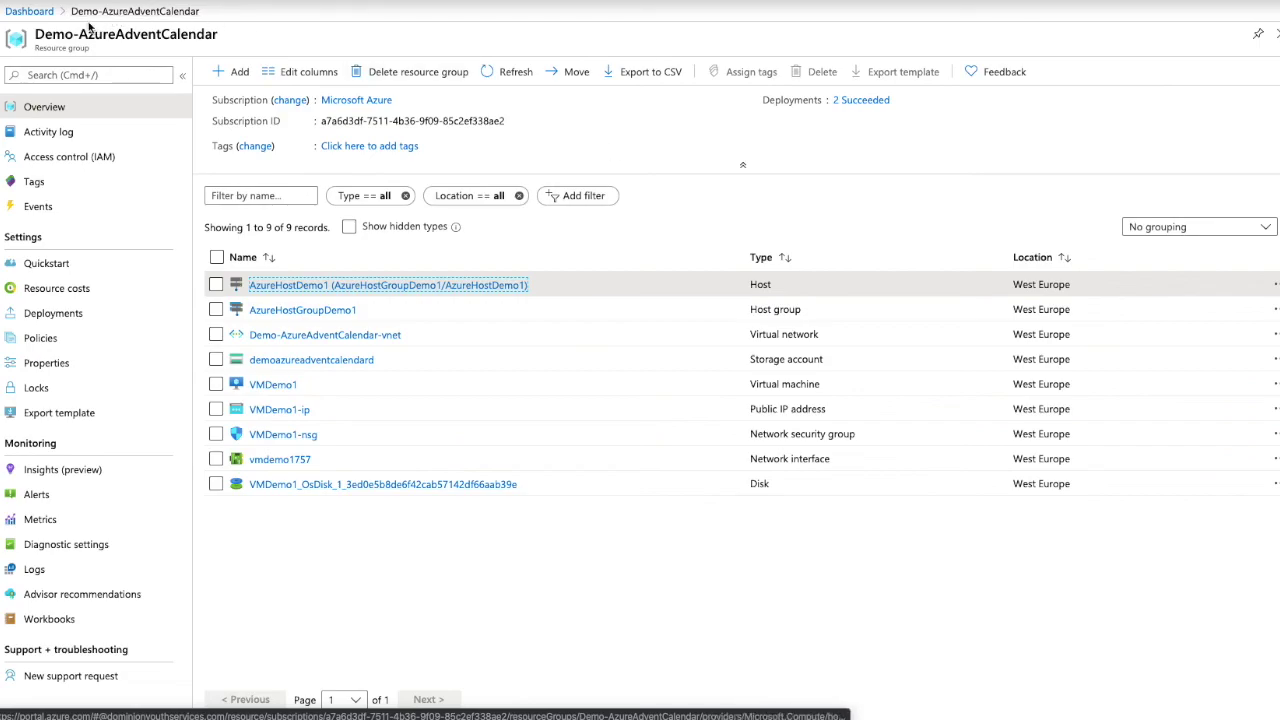
{"action": "left_click", "coordinate": [50, 11]}
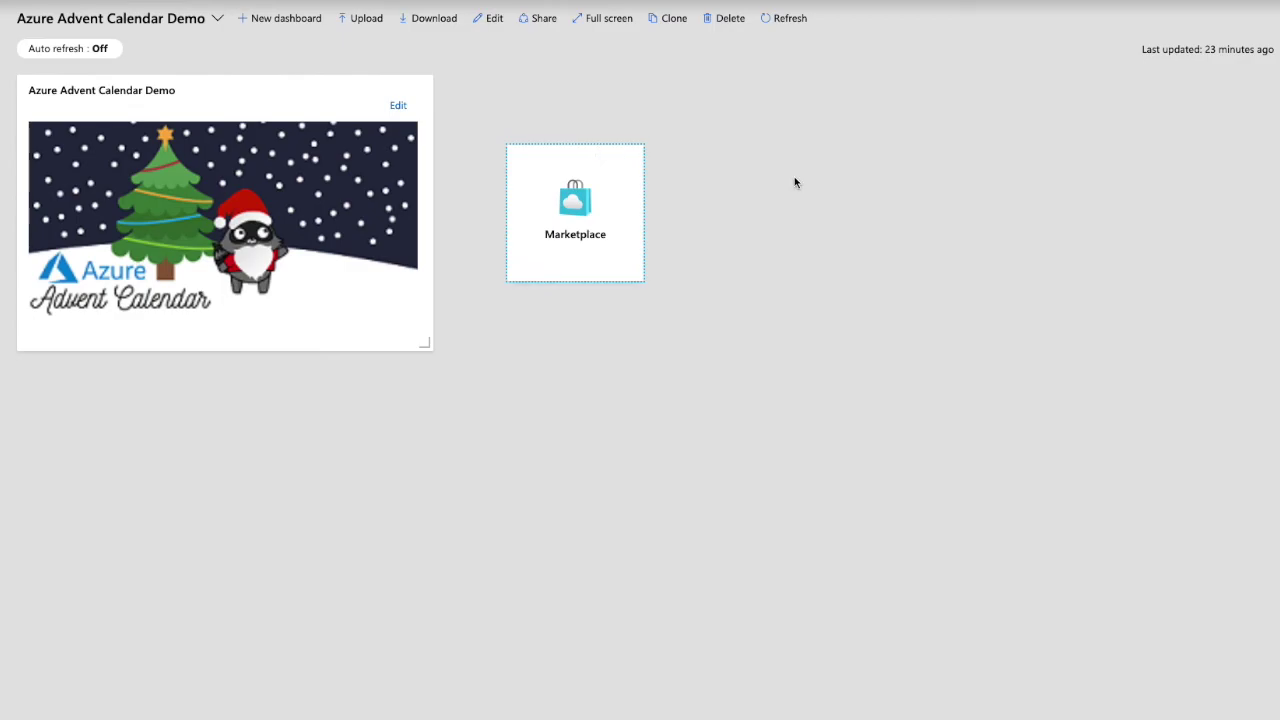